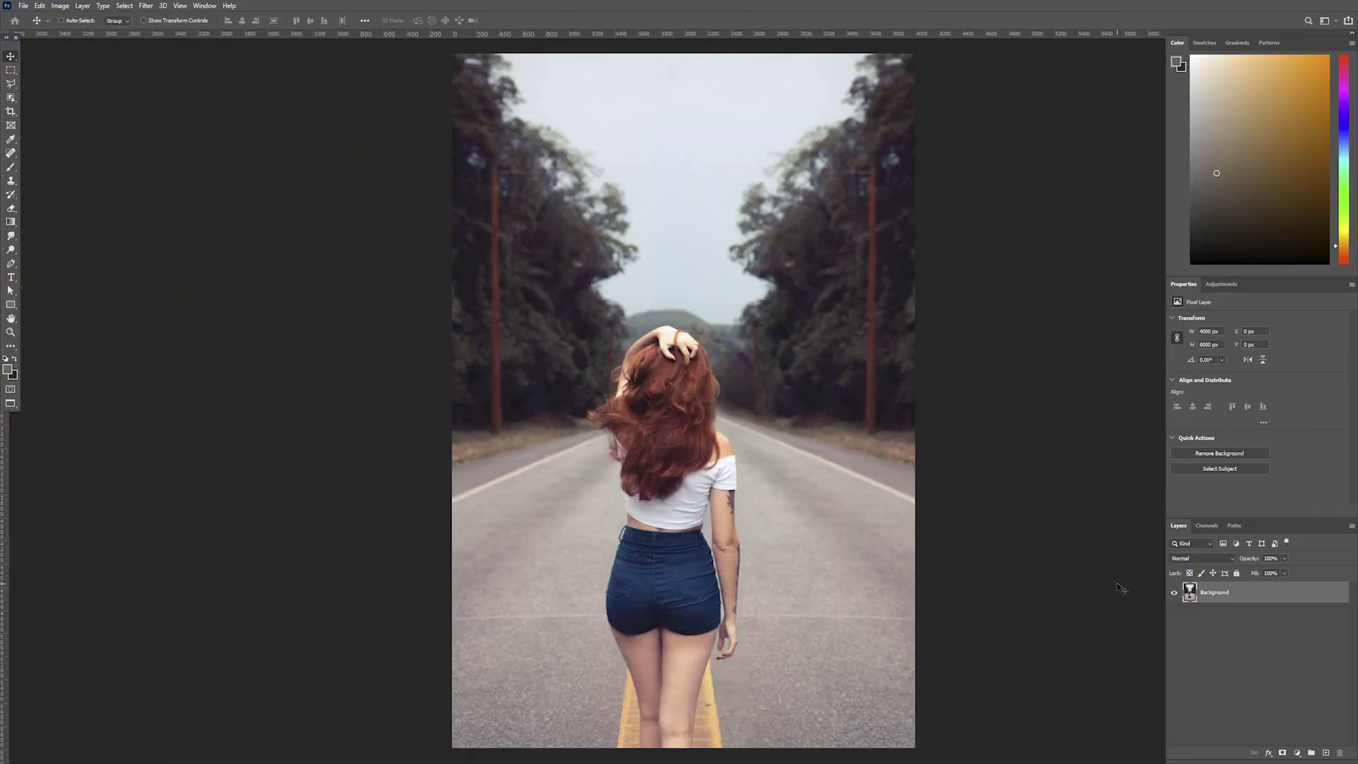
# Convert the Background photo layer to a smart object and launch Filter > Boris FX > Optics on it
pyautogui.rightClick(1260, 599)
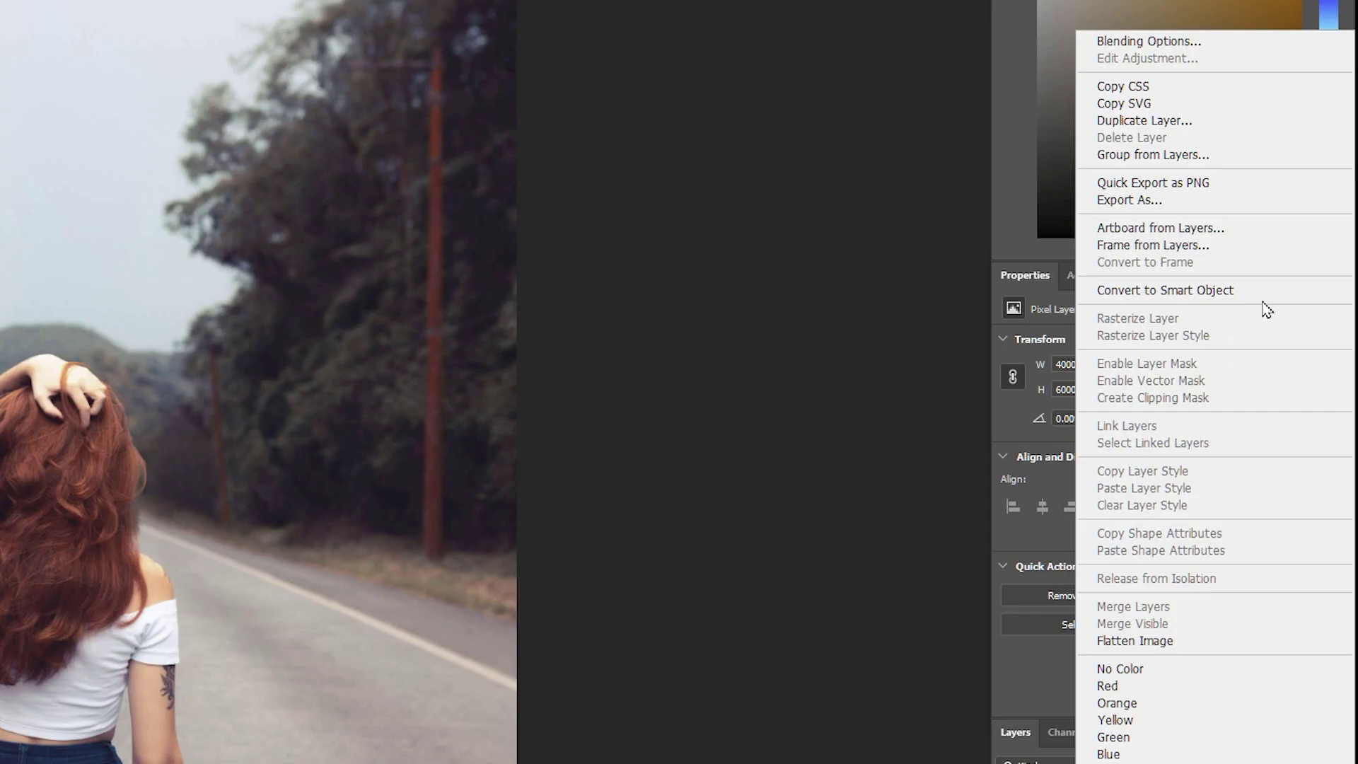
pyautogui.click(1262, 292)
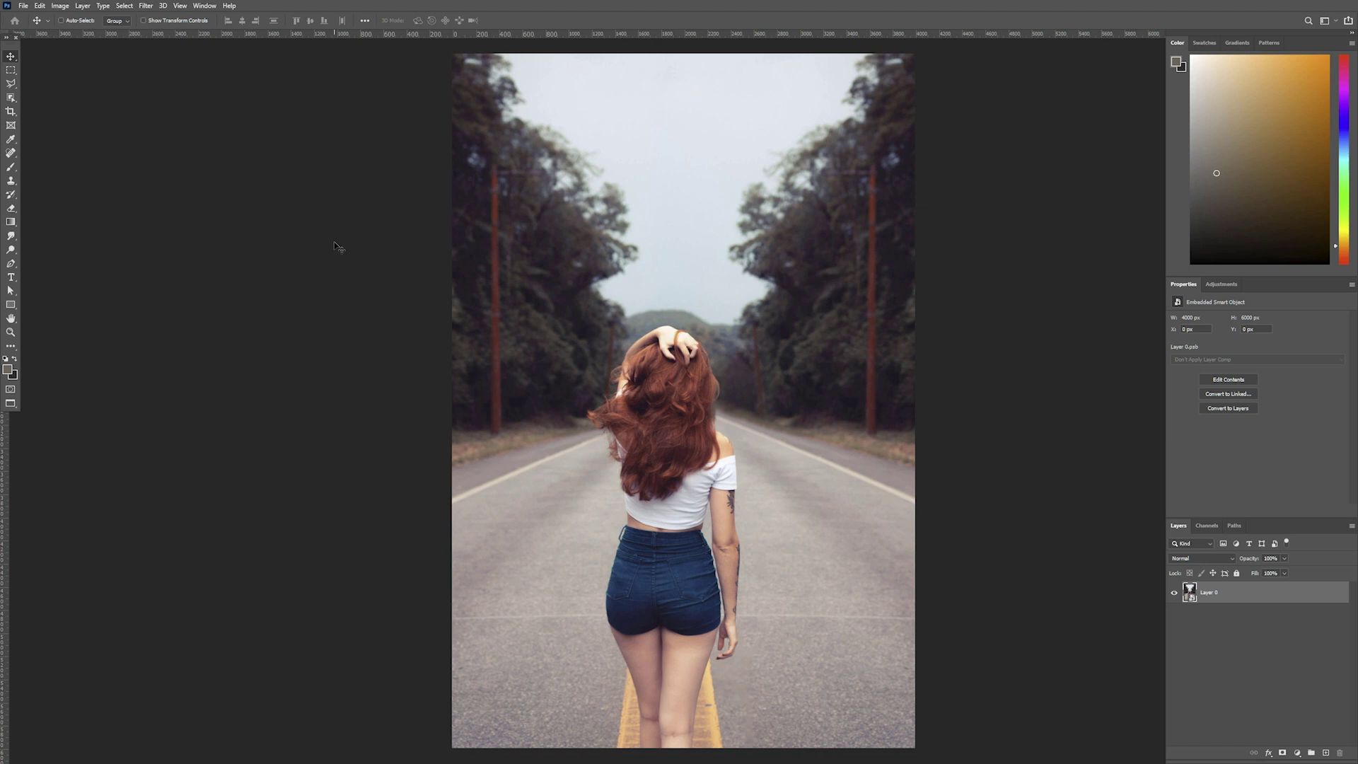
pyautogui.click(146, 7)
pyautogui.moveTo(350, 401)
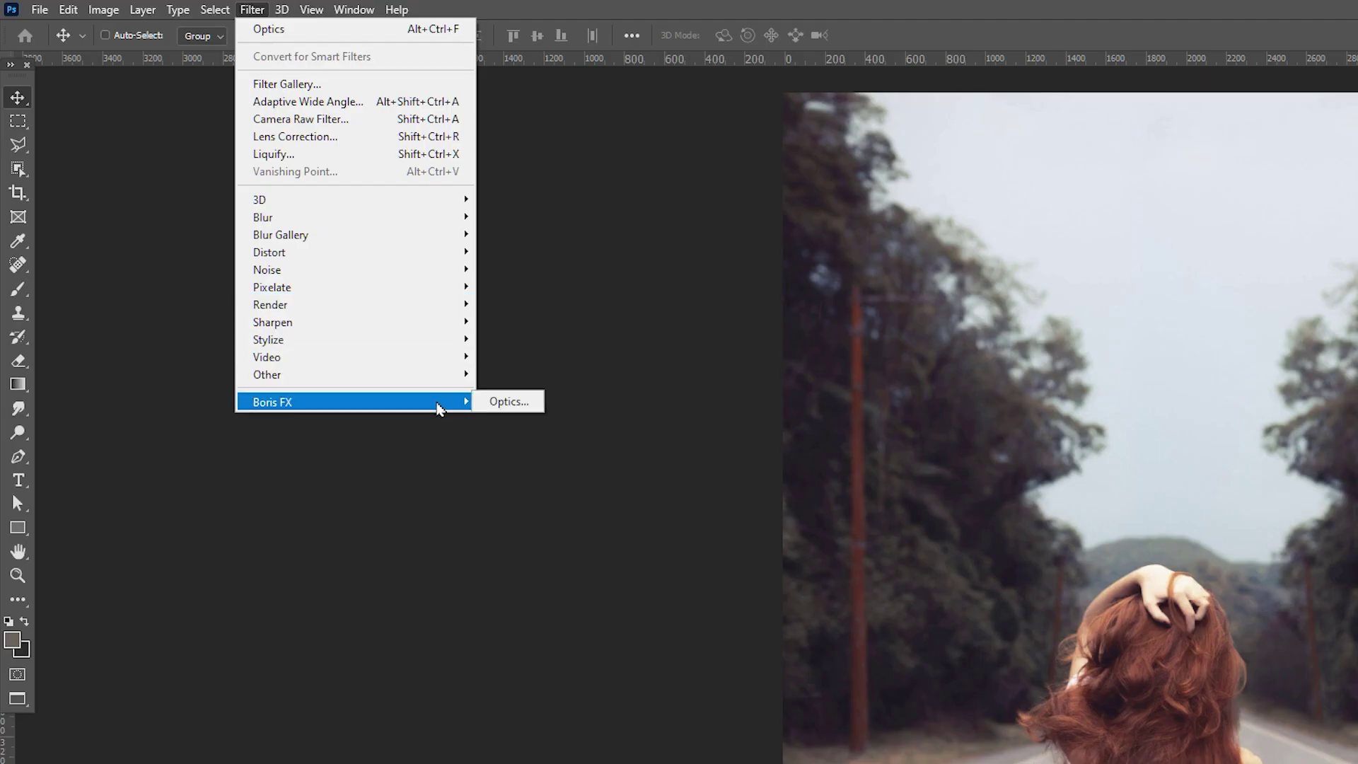
pyautogui.click(530, 402)
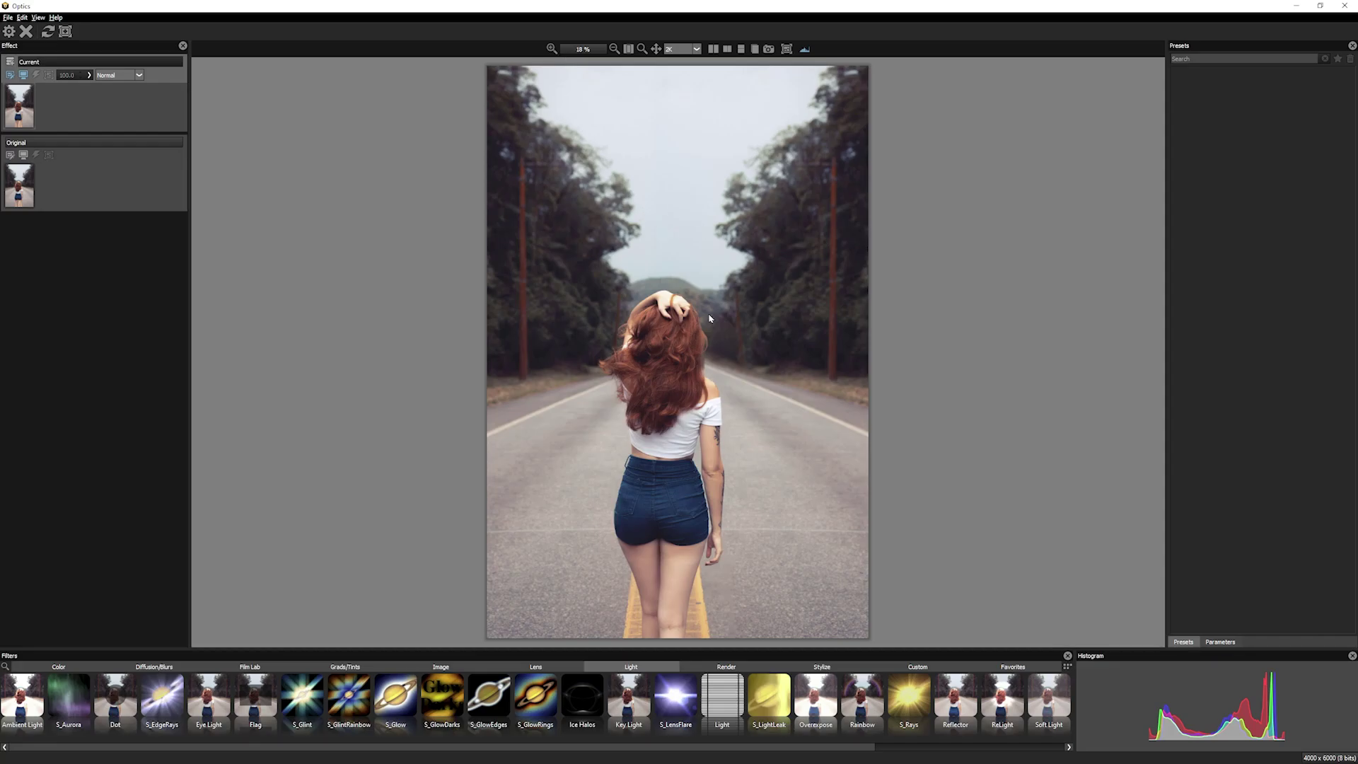
# Zoom the preview in two levels and browse the Color, Grads/Tints, Diffusion/Blurs and Film Lab filter categories
pyautogui.click(552, 49)
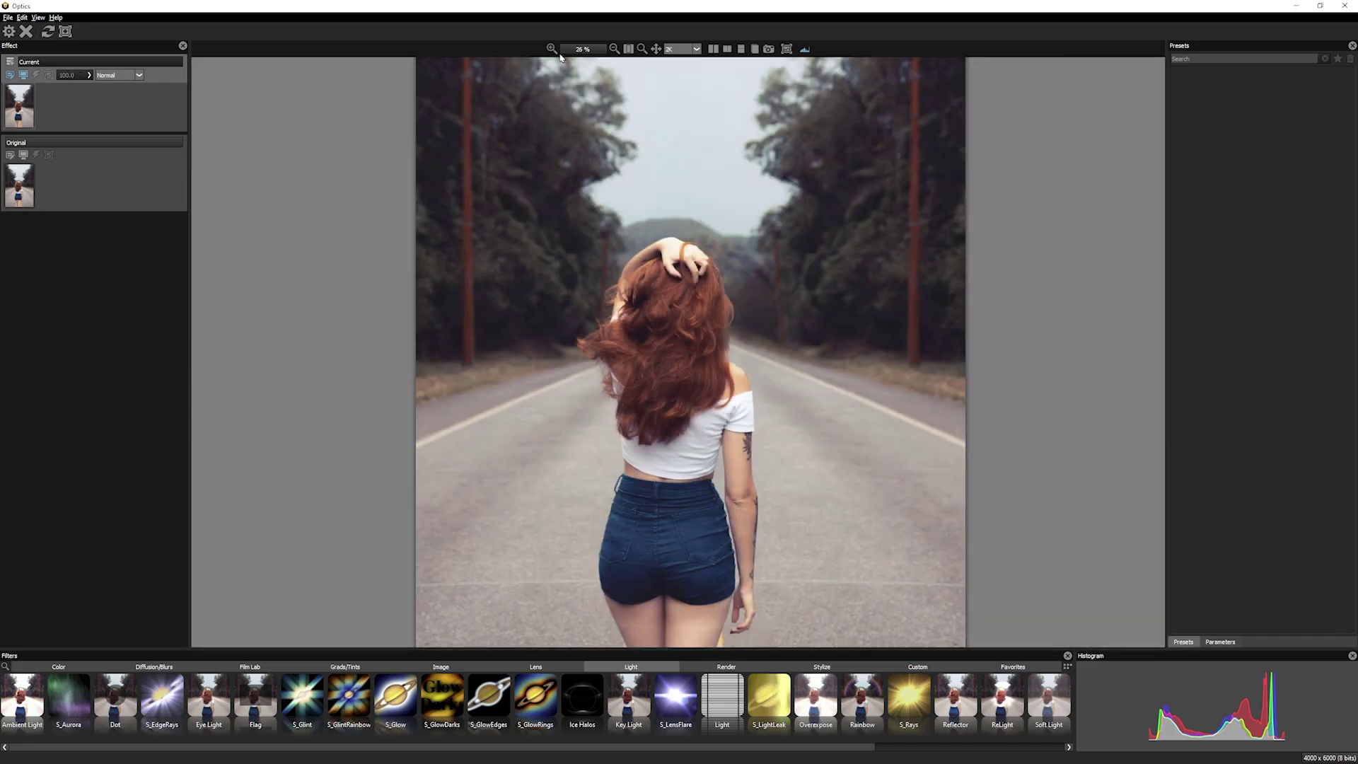
pyautogui.click(552, 49)
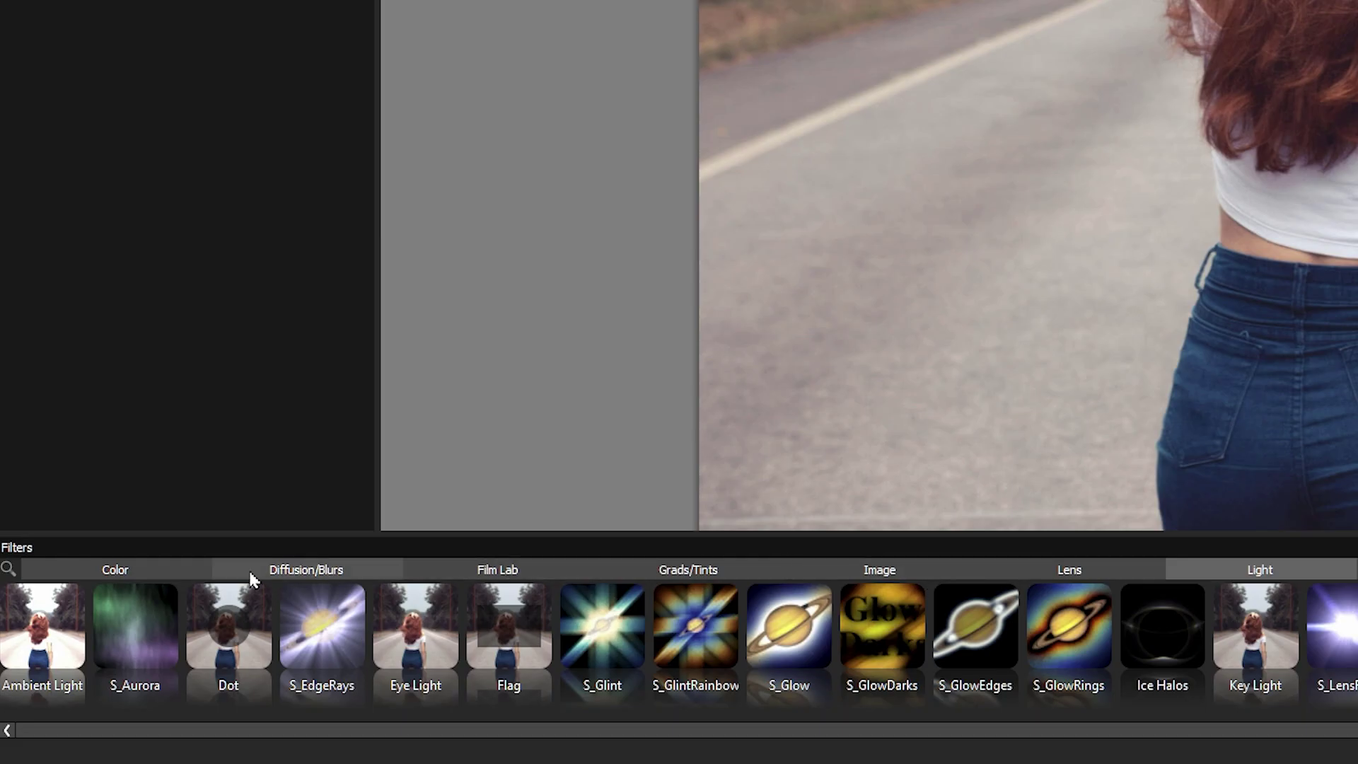
pyautogui.click(120, 570)
pyautogui.click(688, 569)
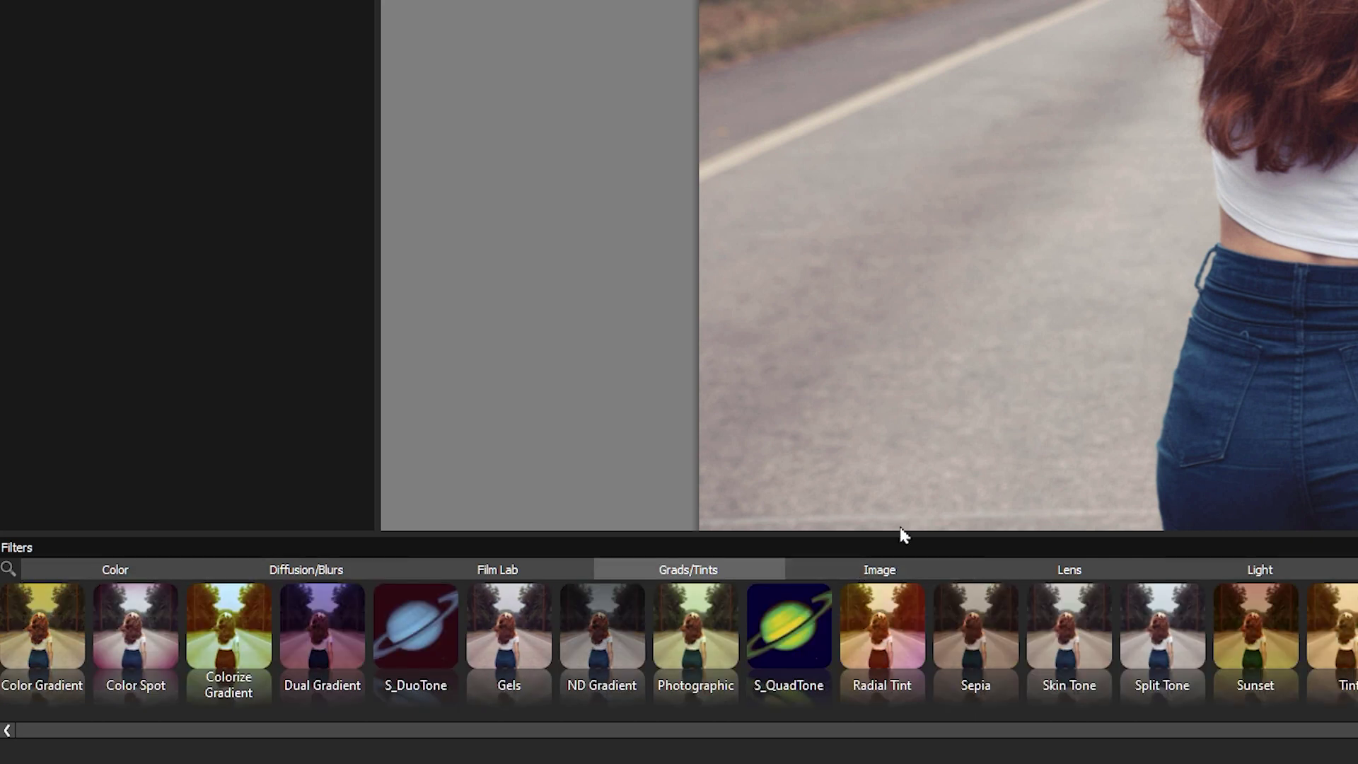
pyautogui.click(117, 571)
pyautogui.click(303, 569)
pyautogui.click(508, 569)
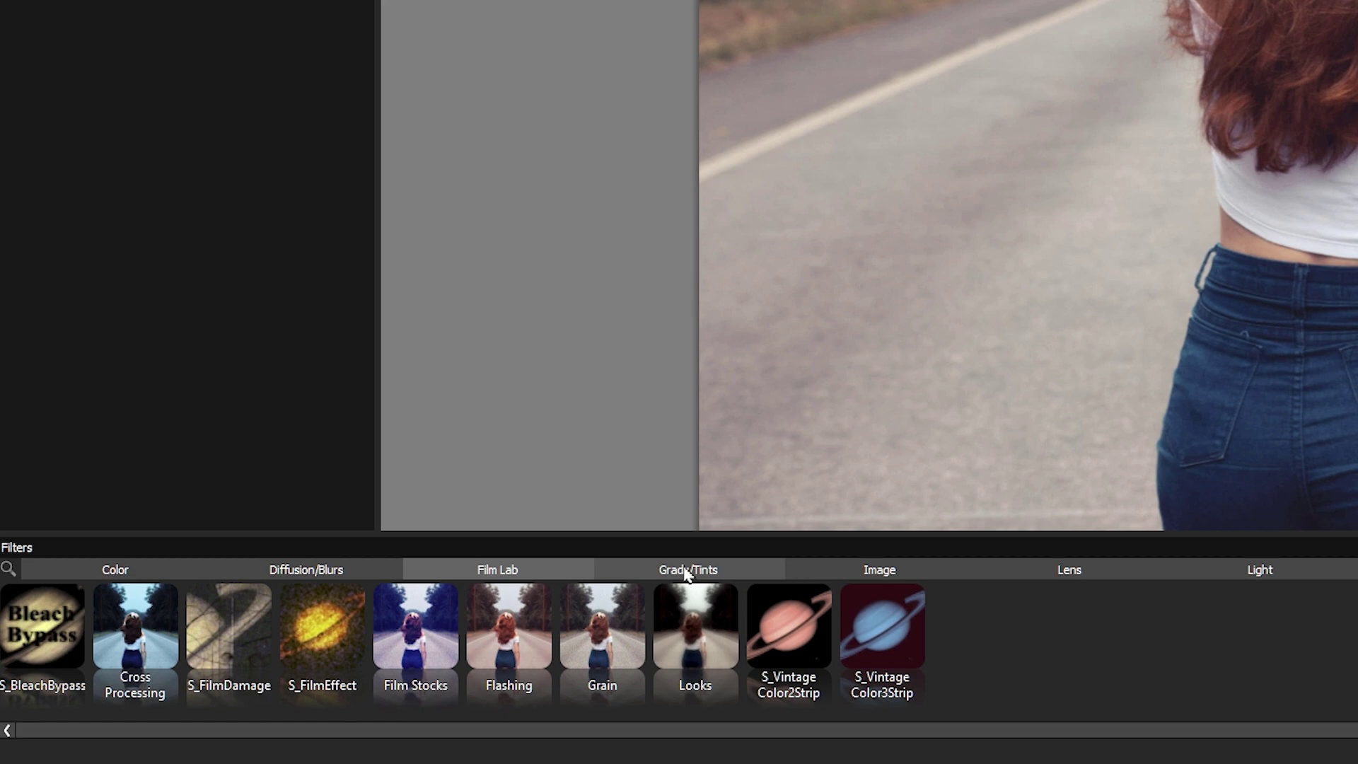
pyautogui.click(686, 571)
pyautogui.click(884, 571)
pyautogui.click(1069, 569)
pyautogui.click(1259, 571)
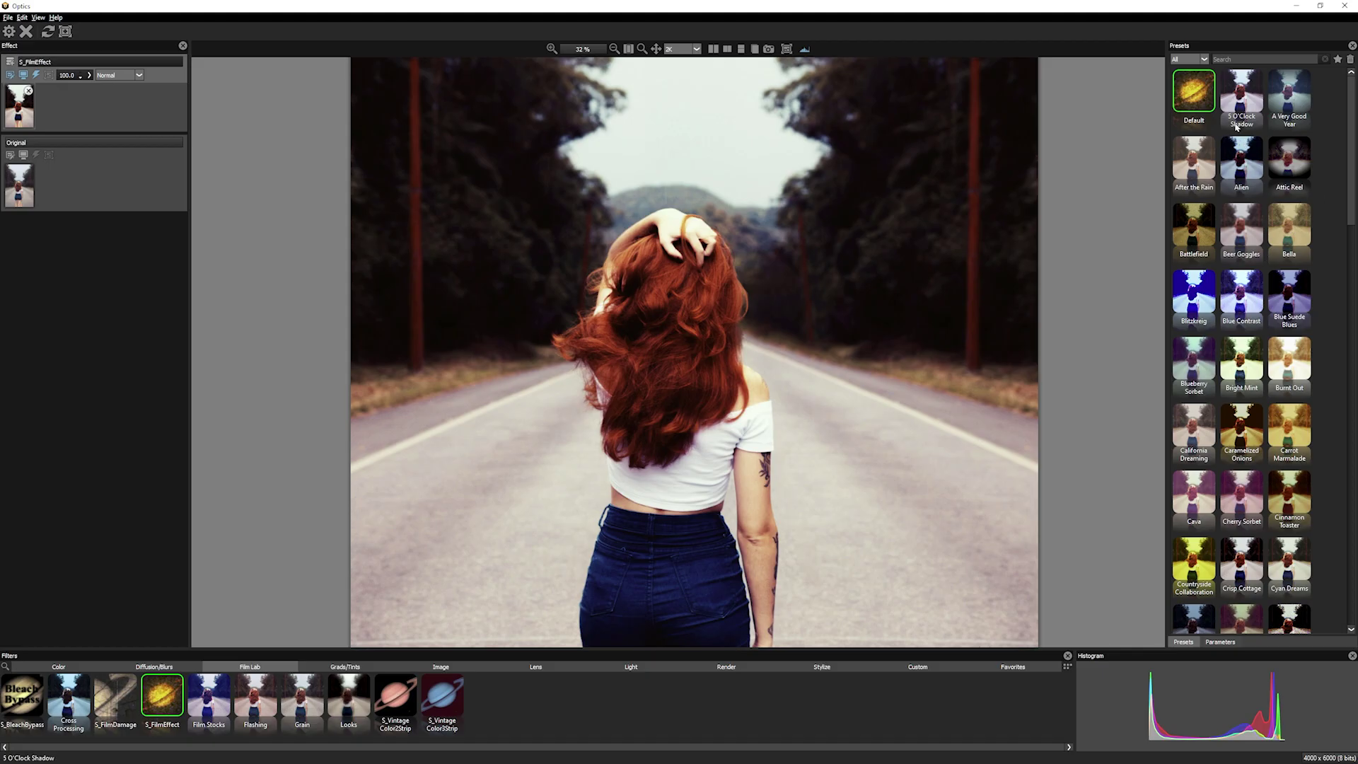
# Preview film presets such as Hungry Eyes, Iridescent, Lavender Haze, Lola JF, Lomorific, Peachy and Norwegian Sunset
pyautogui.moveTo(1348, 127)
pyautogui.mouseDown()
pyautogui.moveTo(1349, 236)
pyautogui.moveTo(1327, 131)
pyautogui.mouseUp()
pyautogui.scroll(2, 1319, 170)
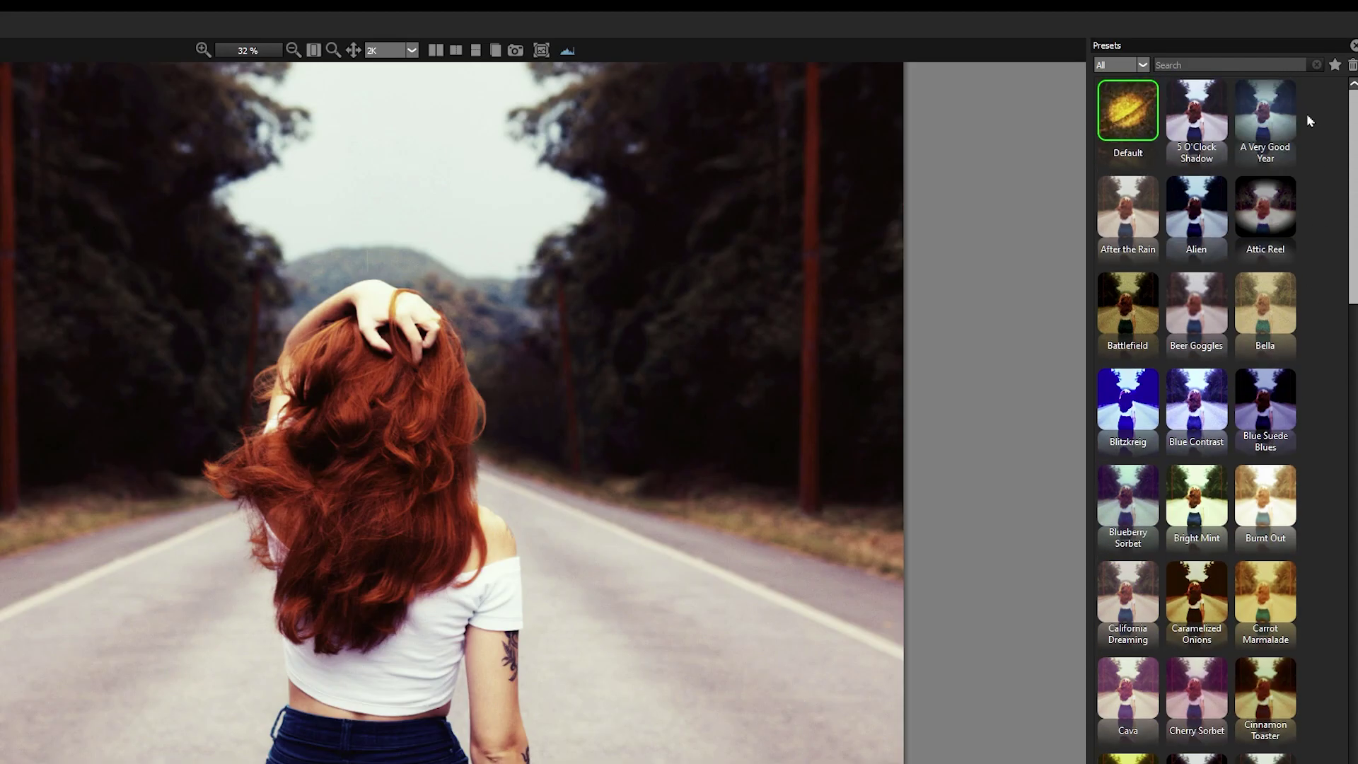
pyautogui.scroll(-5, 1315, 227)
pyautogui.scroll(-5, 1323, 319)
pyautogui.scroll(-5, 1330, 444)
pyautogui.scroll(-5, 1329, 445)
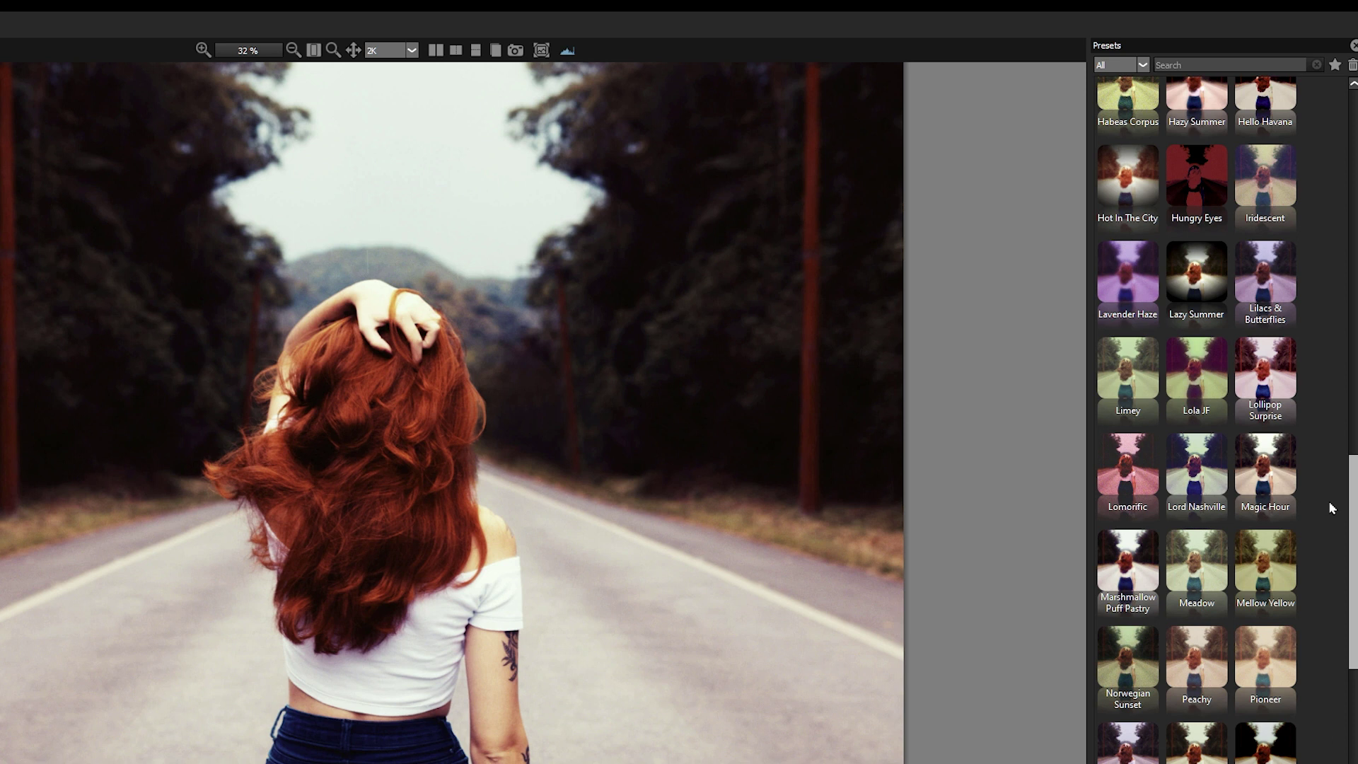
pyautogui.click(1203, 176)
pyautogui.click(1266, 177)
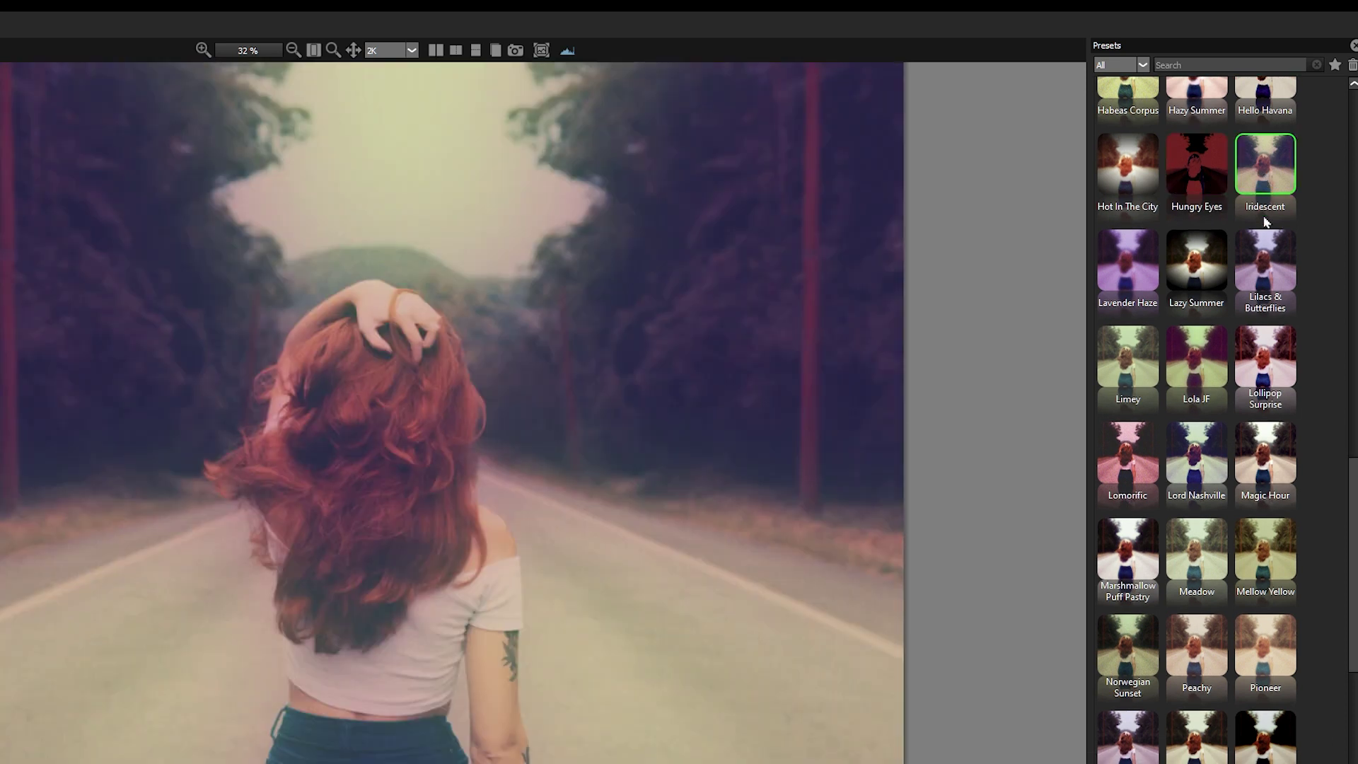
pyautogui.click(1266, 256)
pyautogui.click(1195, 258)
pyautogui.click(1128, 261)
pyautogui.click(1127, 361)
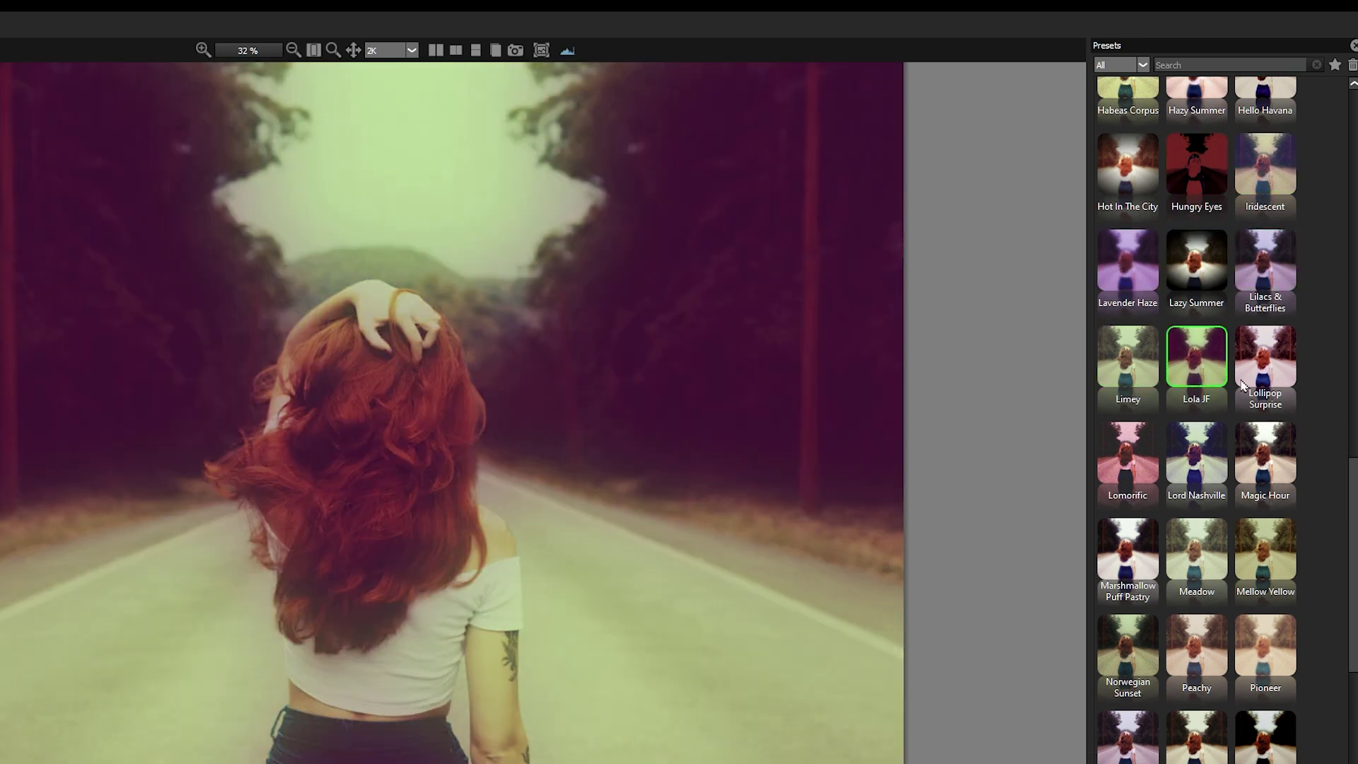
pyautogui.click(1265, 357)
pyautogui.click(1265, 453)
pyautogui.click(1128, 453)
pyautogui.click(1149, 564)
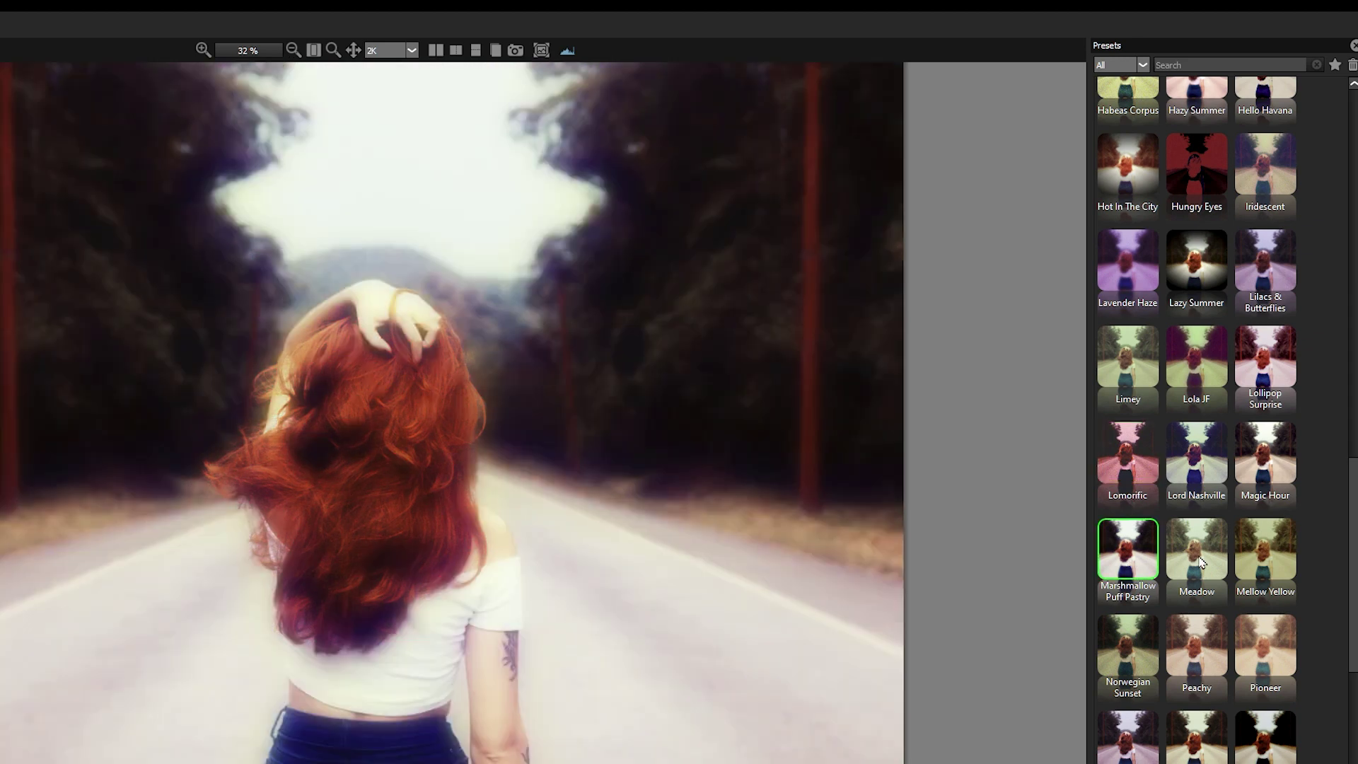
pyautogui.click(1265, 552)
pyautogui.click(1265, 643)
pyautogui.click(1197, 643)
pyautogui.click(1128, 644)
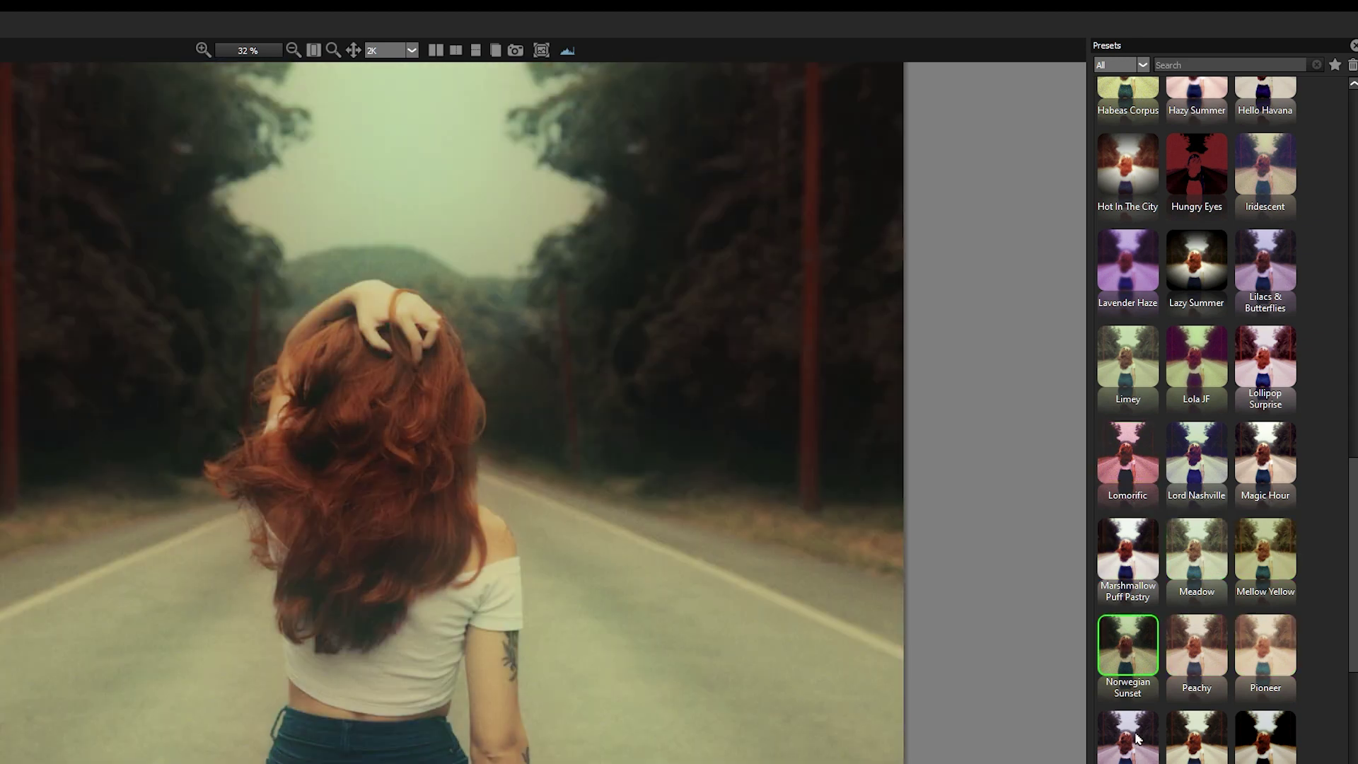
# Try more presets: The Light, Wholly Knight, Winters Grip, Sunkissed, Spring Breeze and Shake It Magenta
pyautogui.moveTo(1349, 363); pyautogui.dragTo(1349, 508)
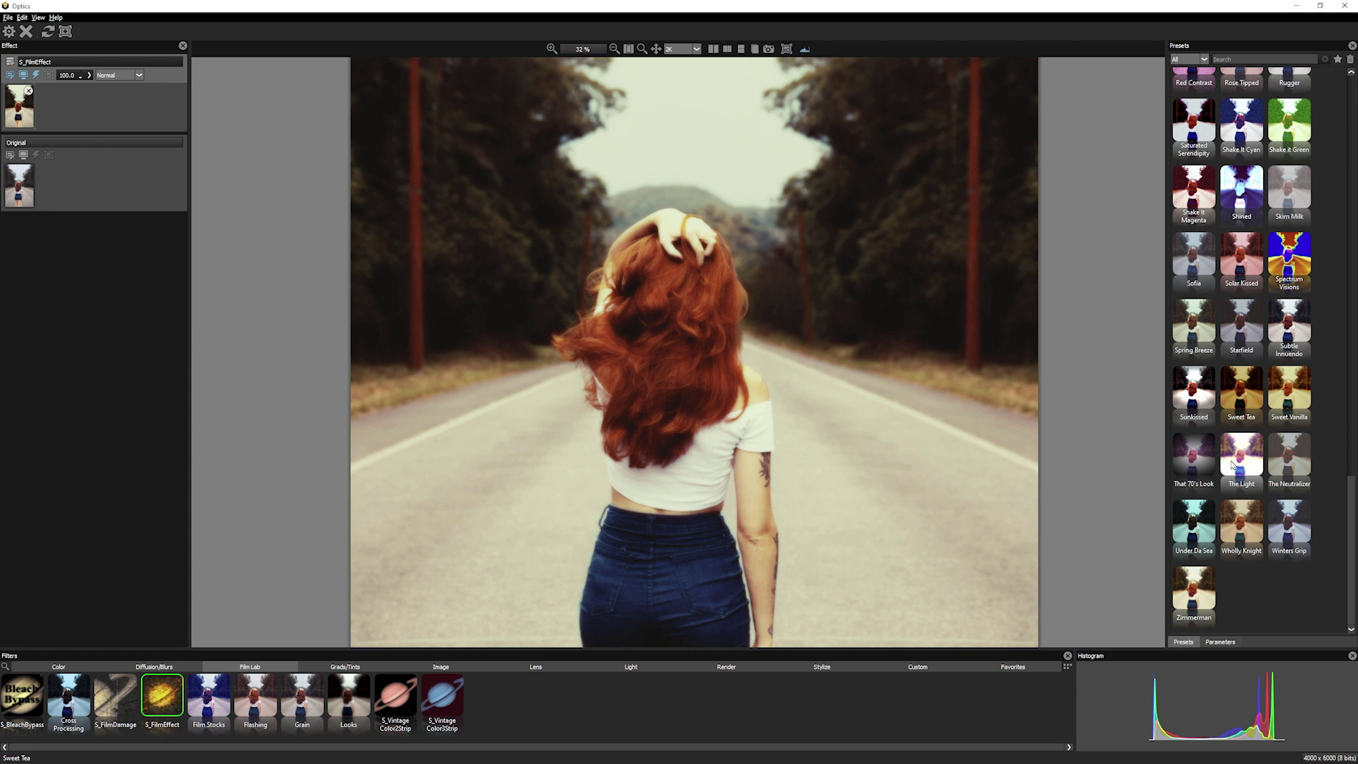
pyautogui.click(1239, 463)
pyautogui.click(1237, 516)
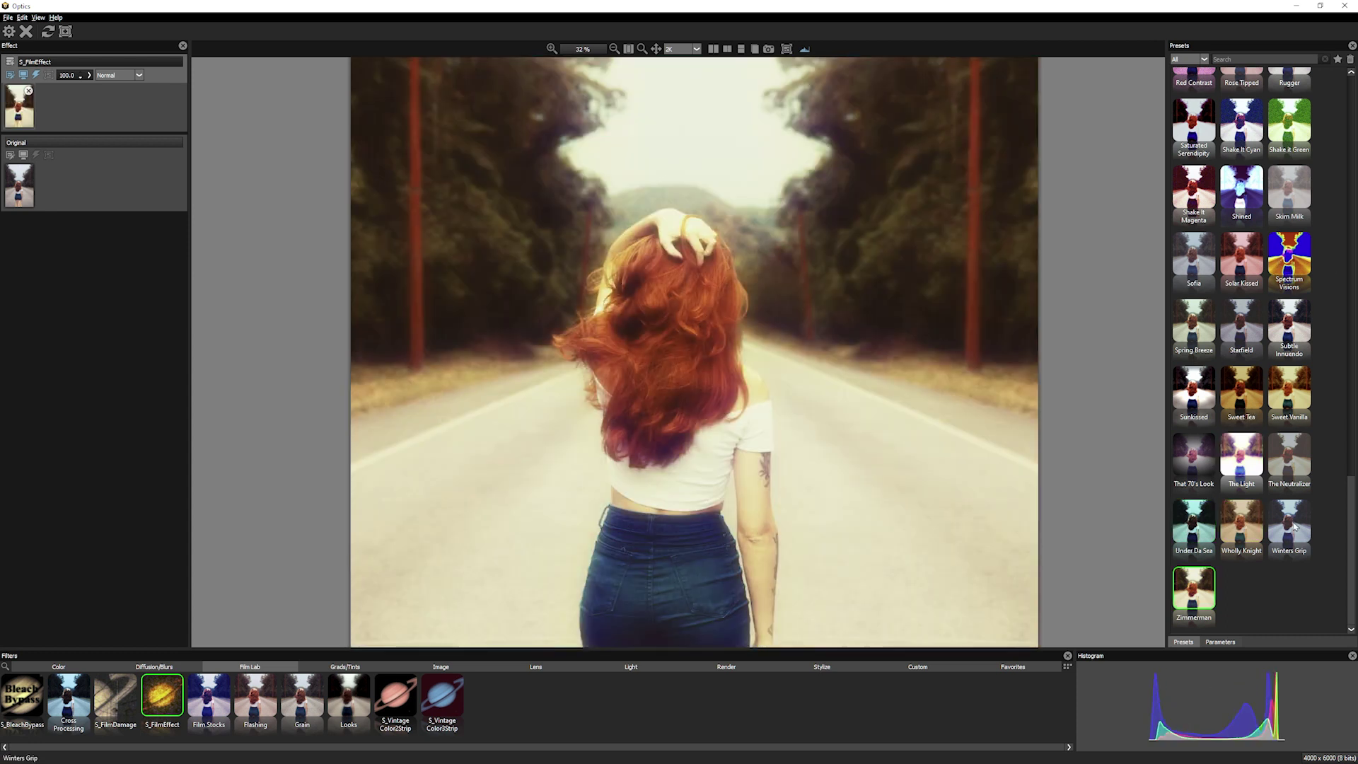
pyautogui.click(1298, 522)
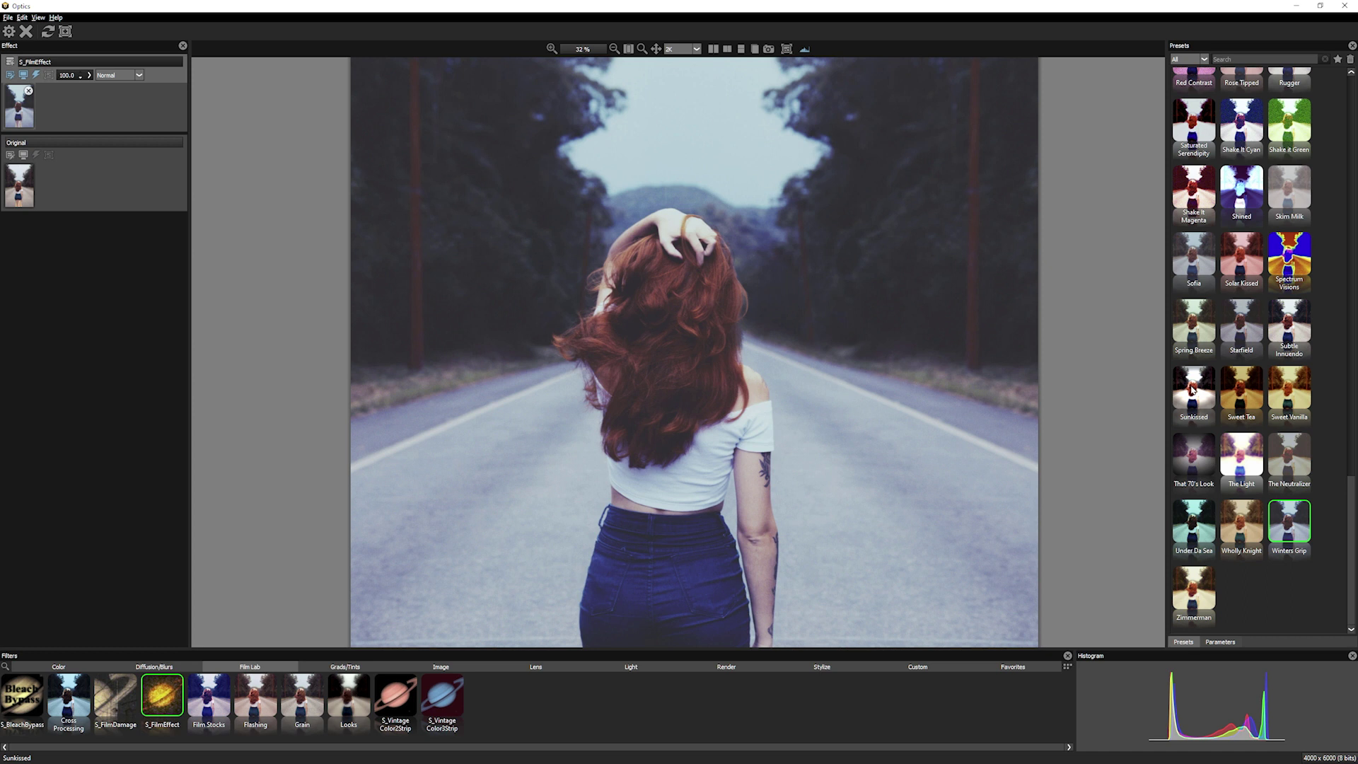
pyautogui.click(1192, 389)
pyautogui.click(1195, 318)
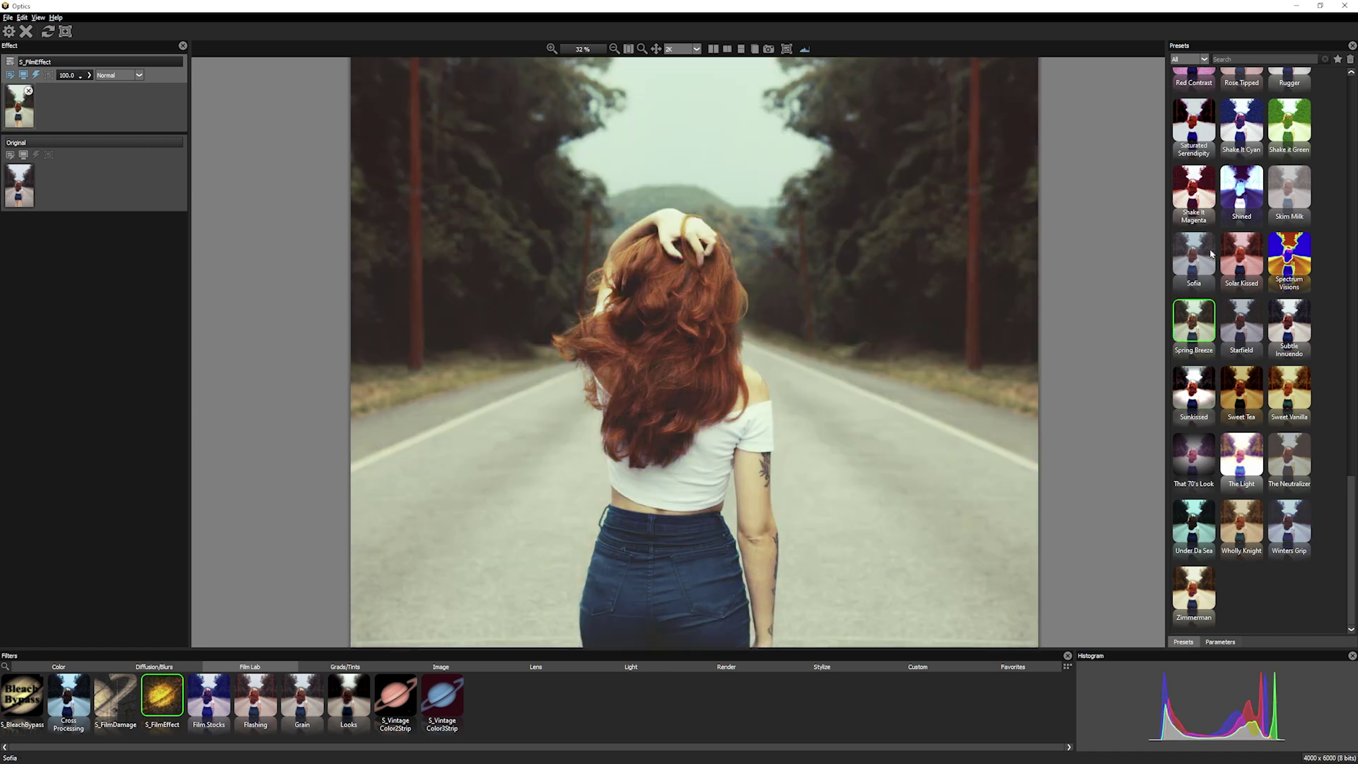
pyautogui.click(1193, 188)
# Apply the dark blue Day For Night preset to the photo
pyautogui.moveTo(1351, 524); pyautogui.dragTo(1192, 128)
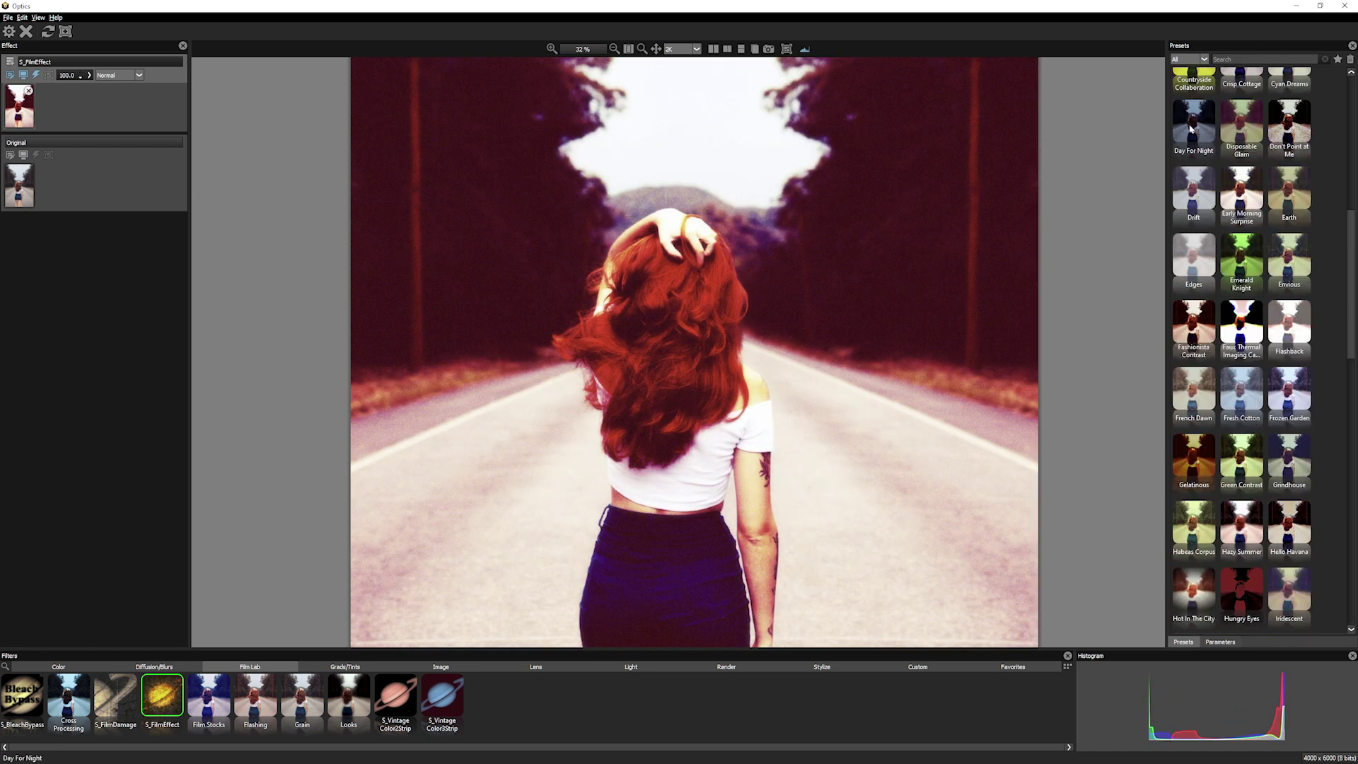
pyautogui.click(1190, 127)
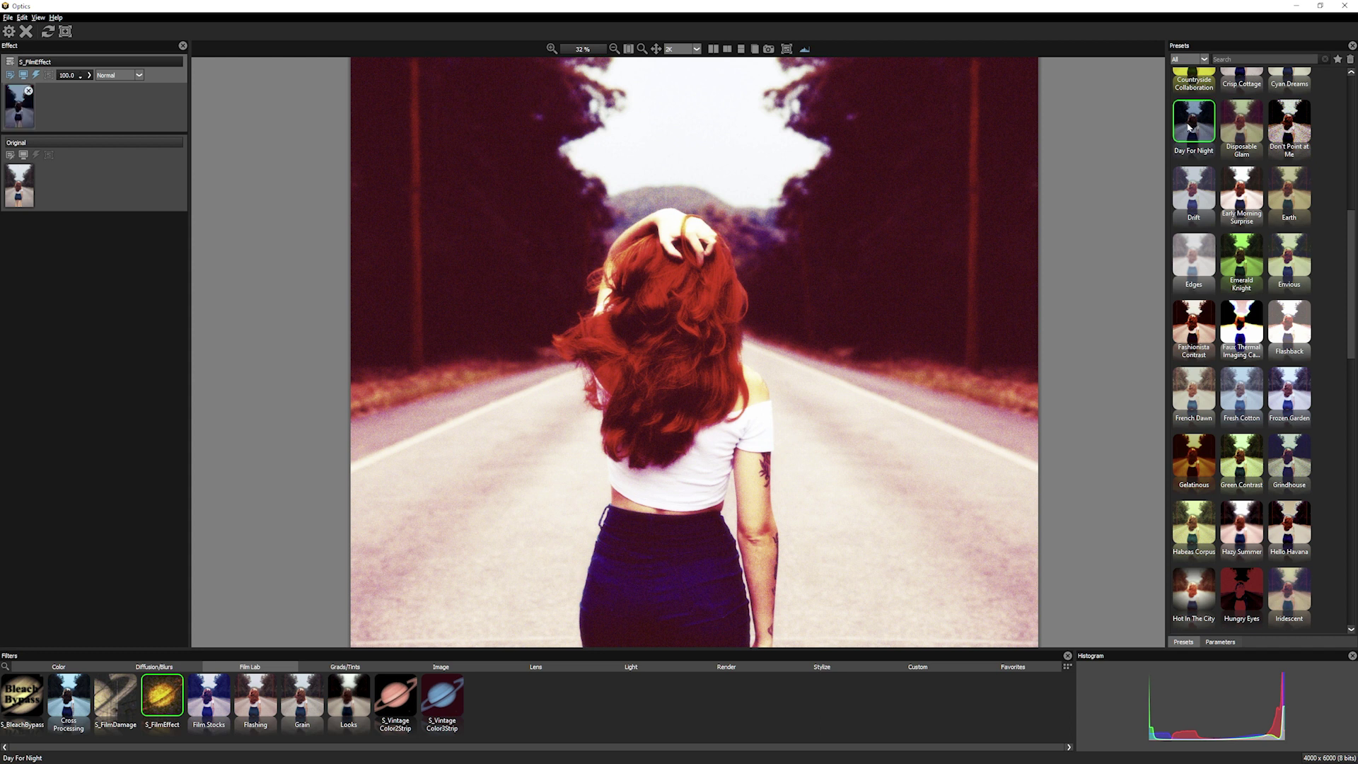
pyautogui.scroll(5, 1196, 403)
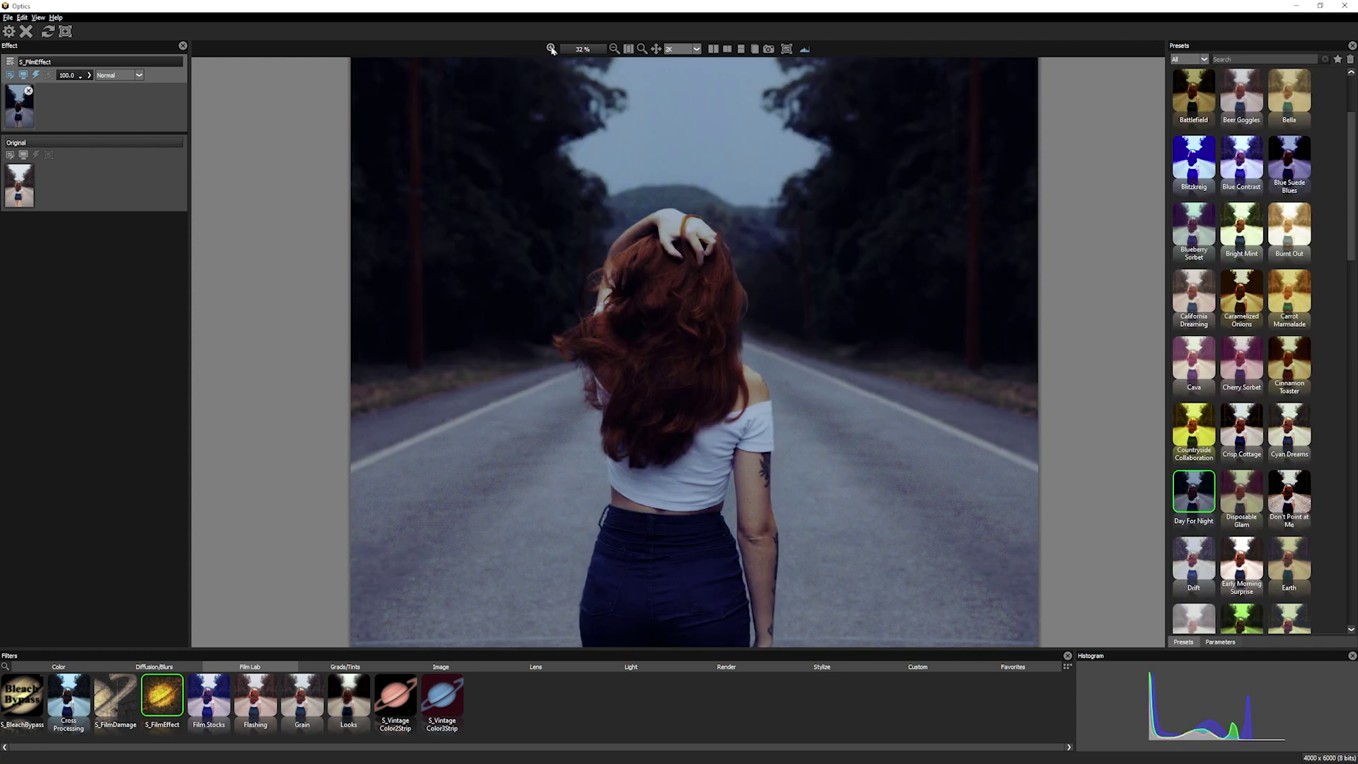
pyautogui.click(614, 49)
pyautogui.click(613, 49)
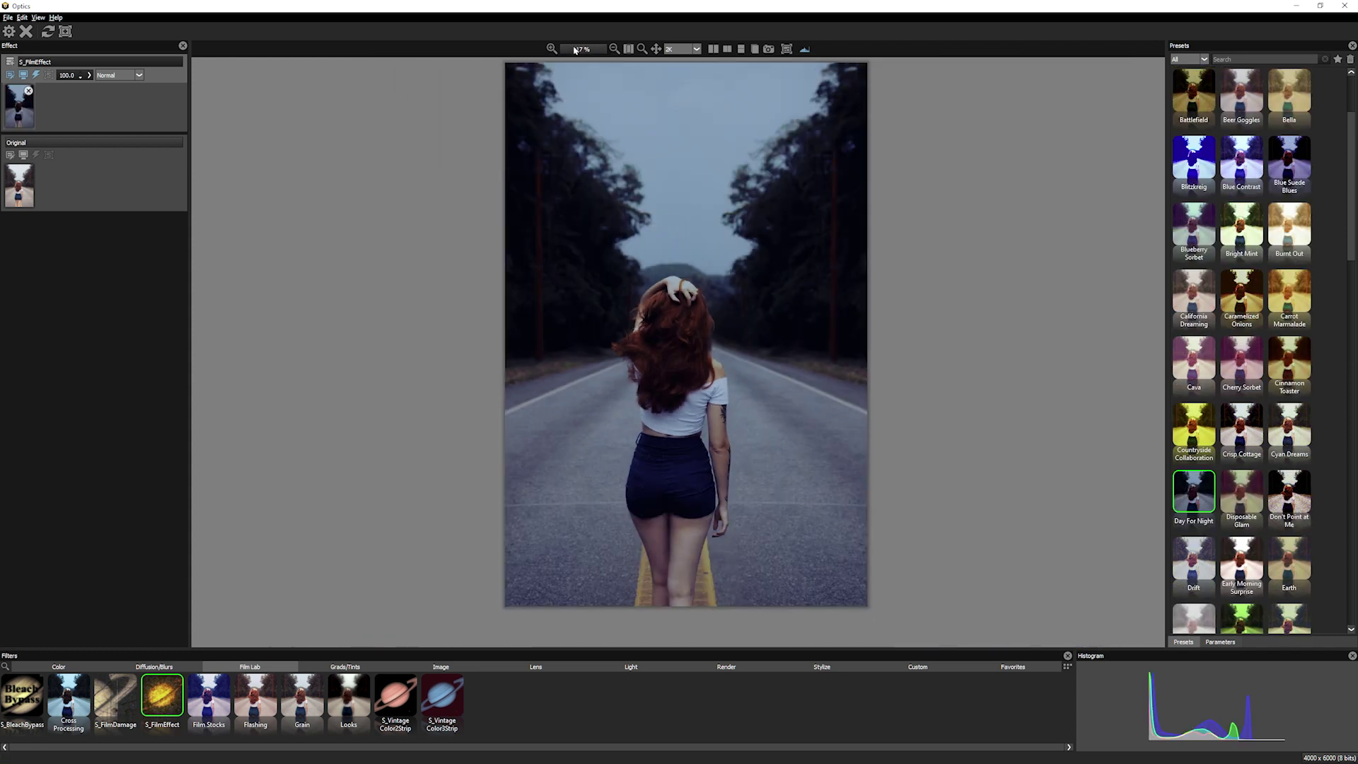
pyautogui.click(551, 49)
pyautogui.scroll(-1, 630, 210)
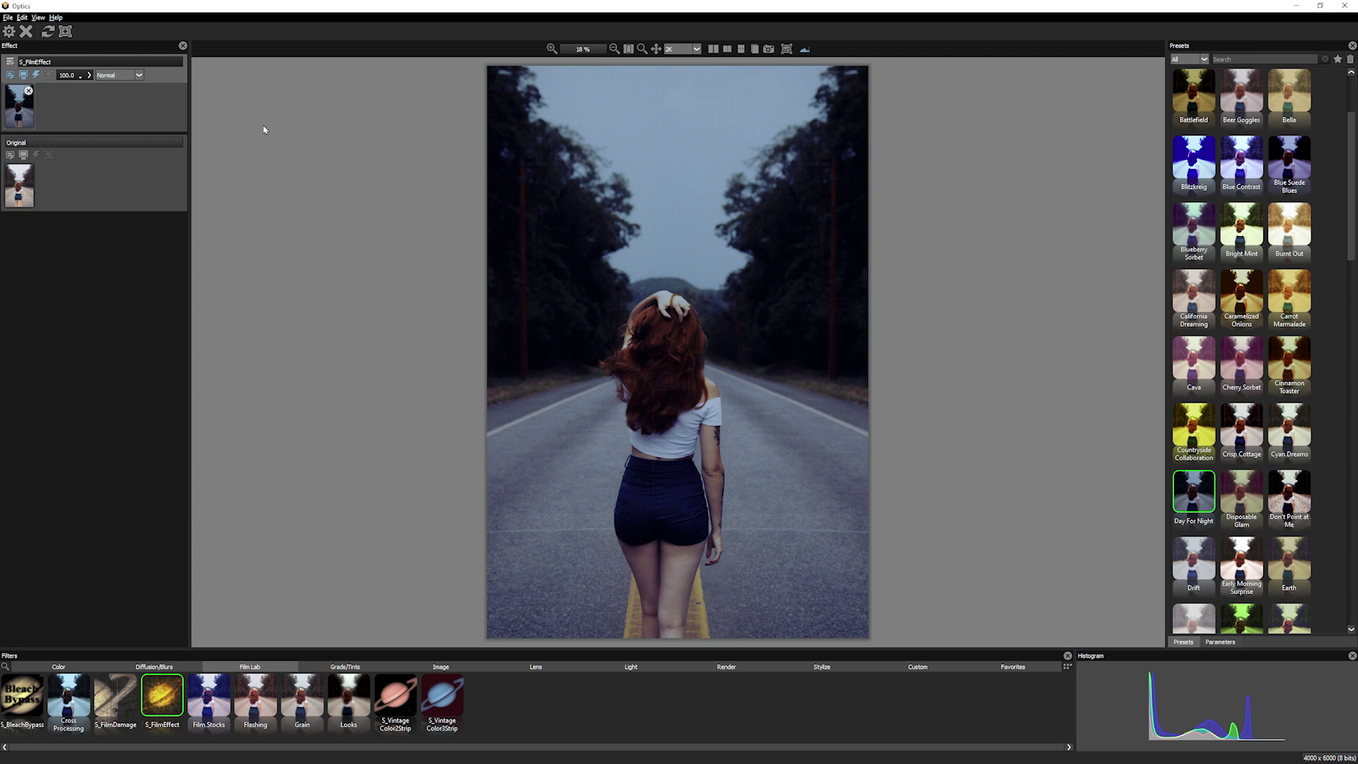
pyautogui.click(65, 31)
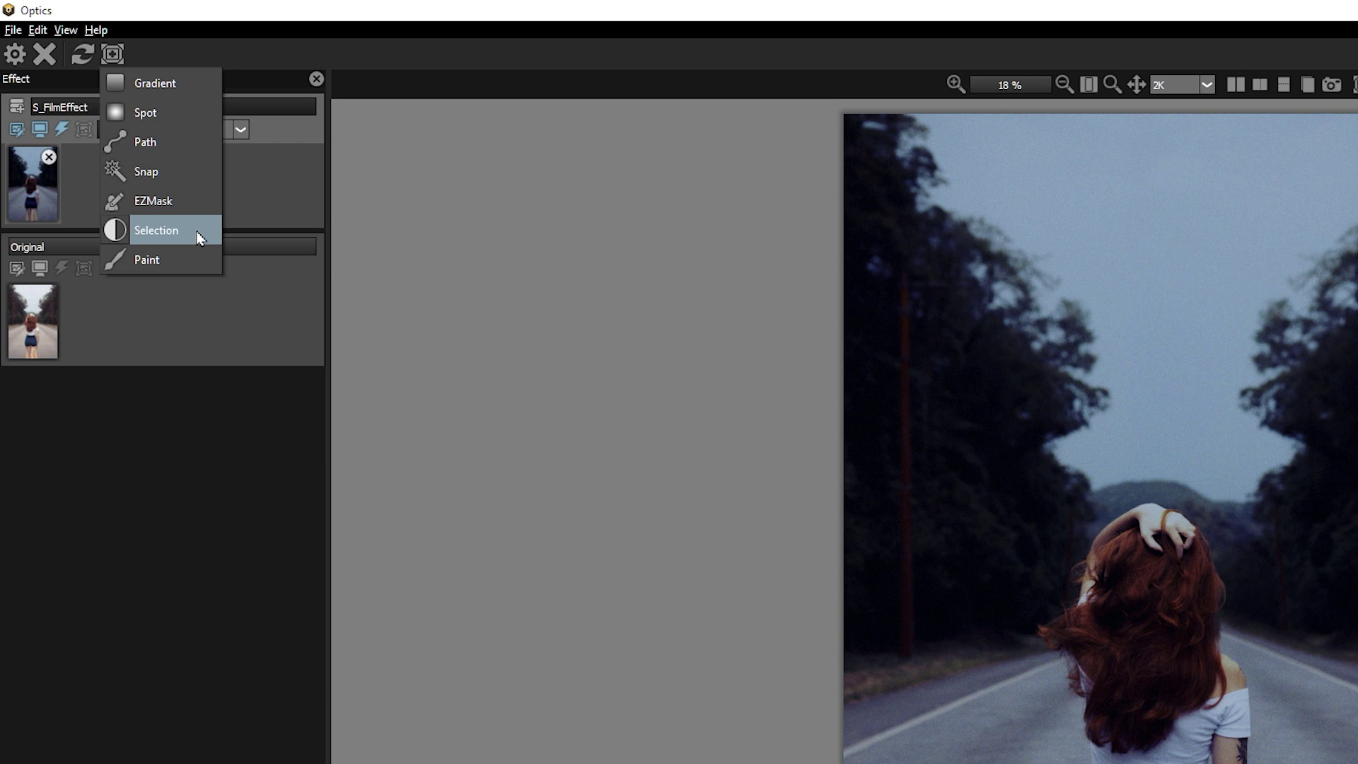
pyautogui.click(175, 89)
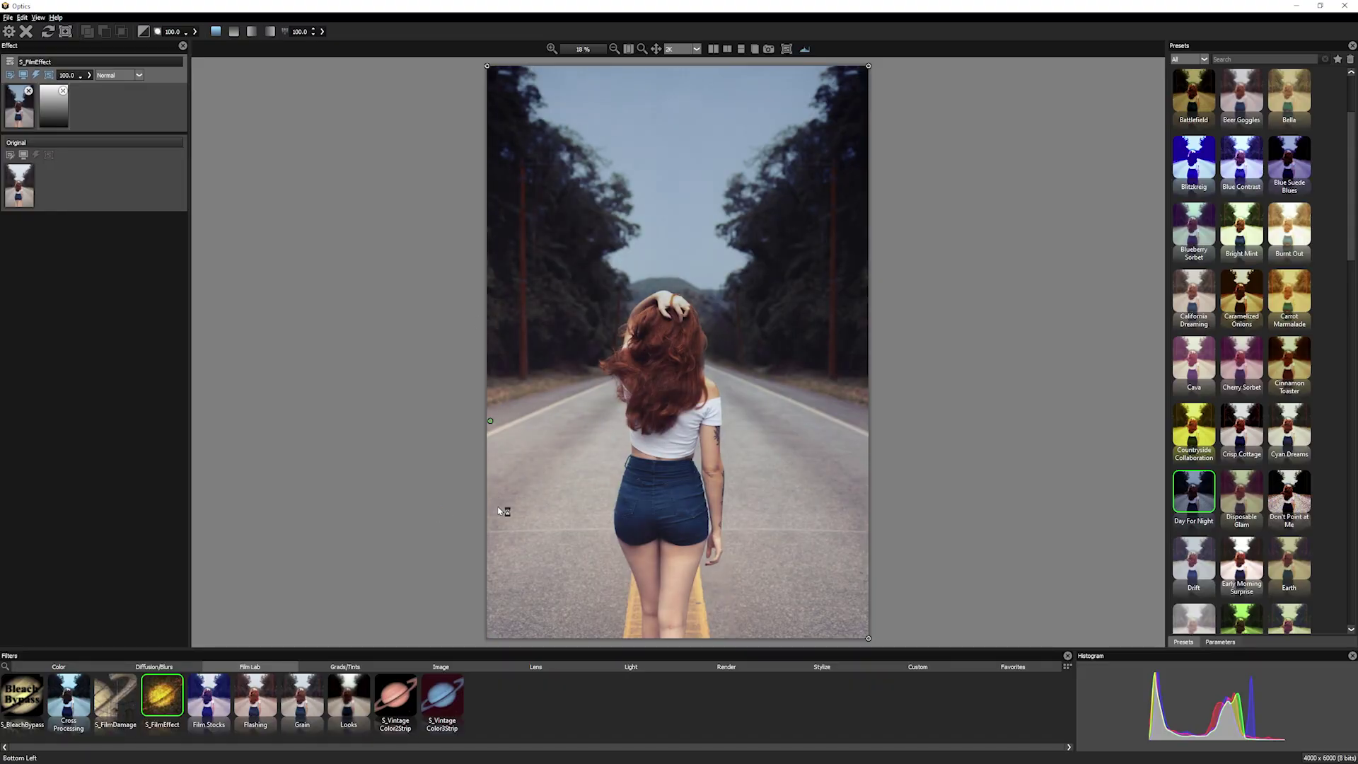
pyautogui.moveTo(489, 414)
pyautogui.mouseDown()
pyautogui.moveTo(942, 628)
pyautogui.moveTo(872, 438)
pyautogui.mouseUp()
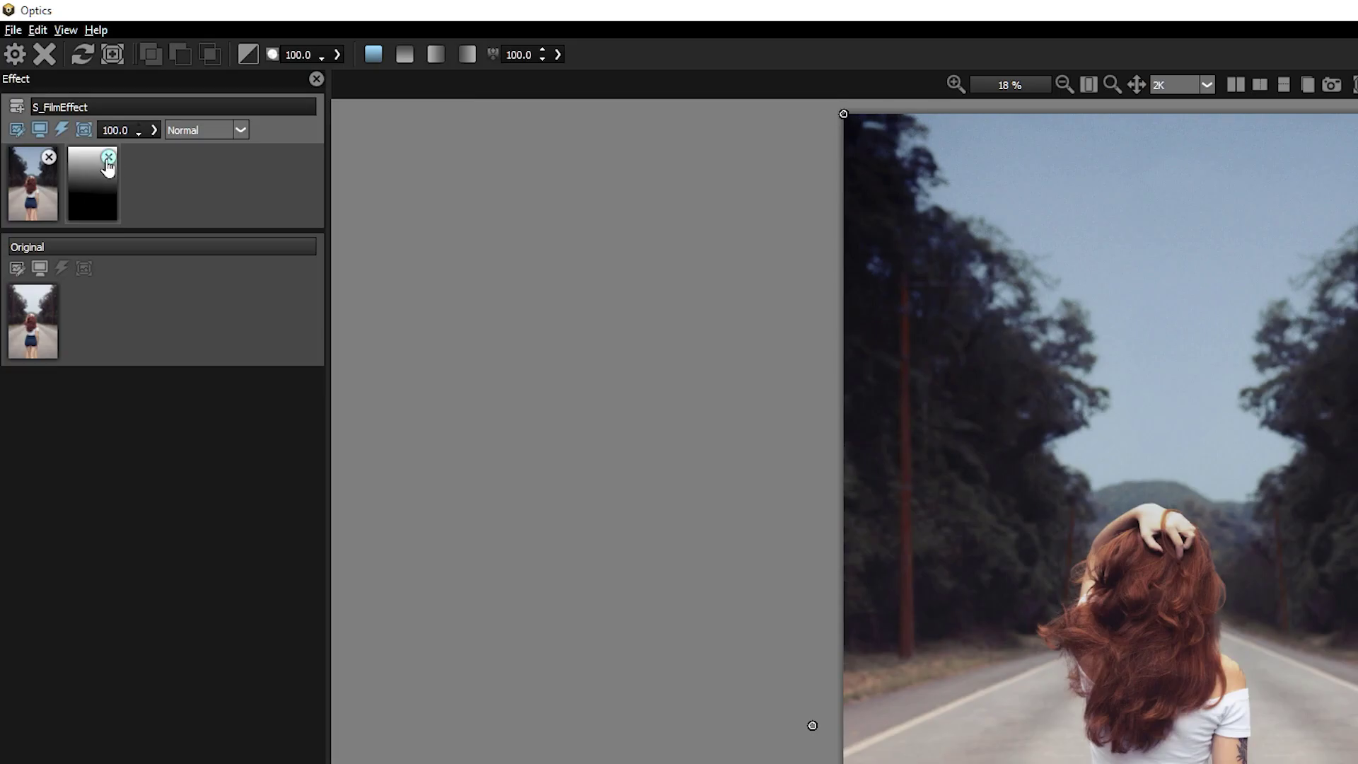
pyautogui.click(63, 91)
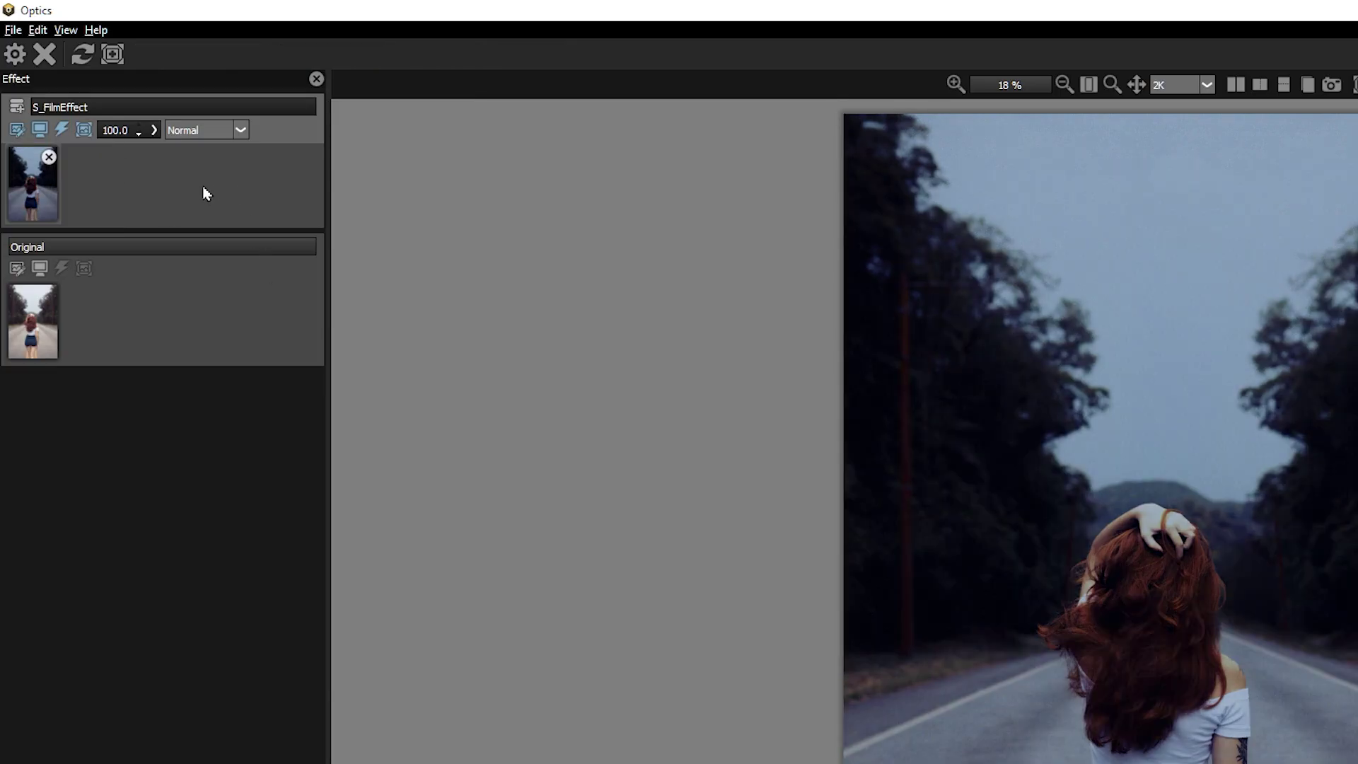
pyautogui.click(152, 131)
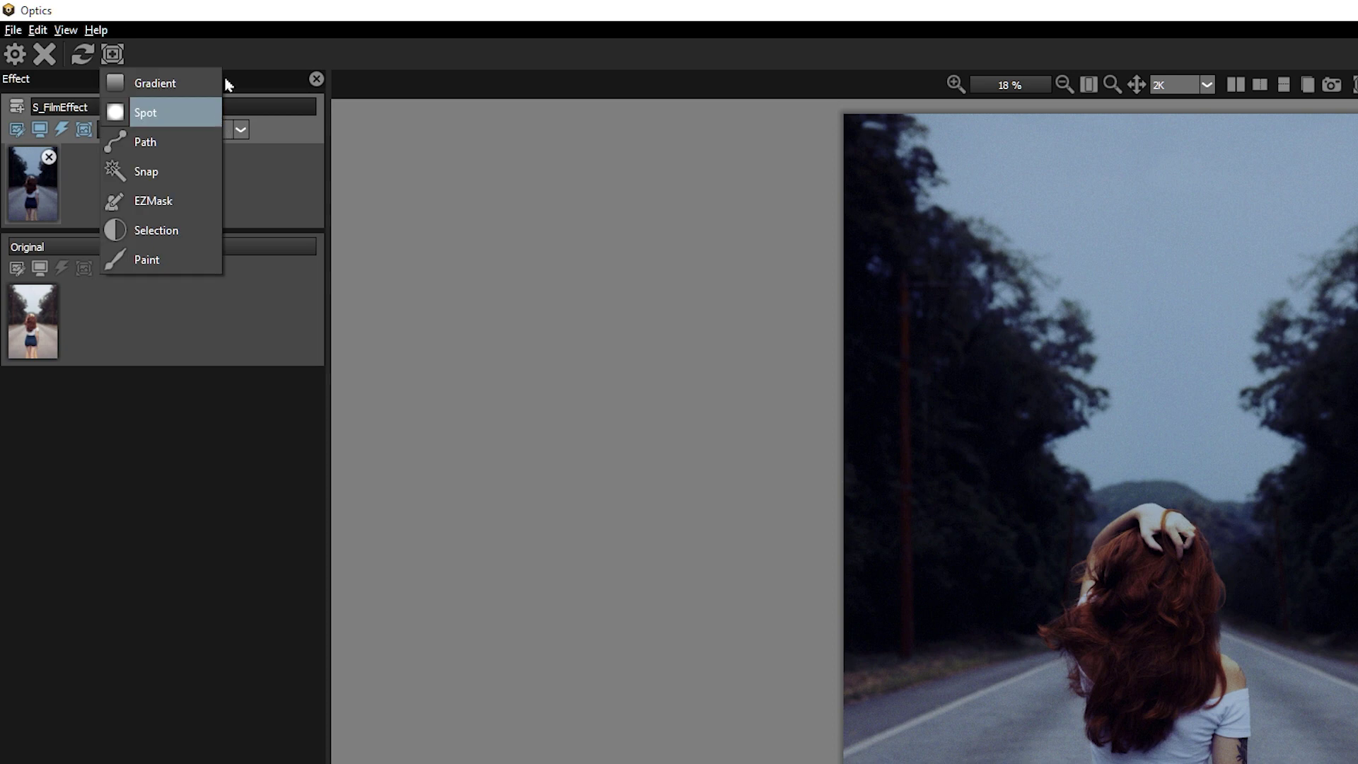
# Add an EZMask to S_FilmEffect, mark road and trees as background and the woman as subject, then process it
pyautogui.click(211, 206)
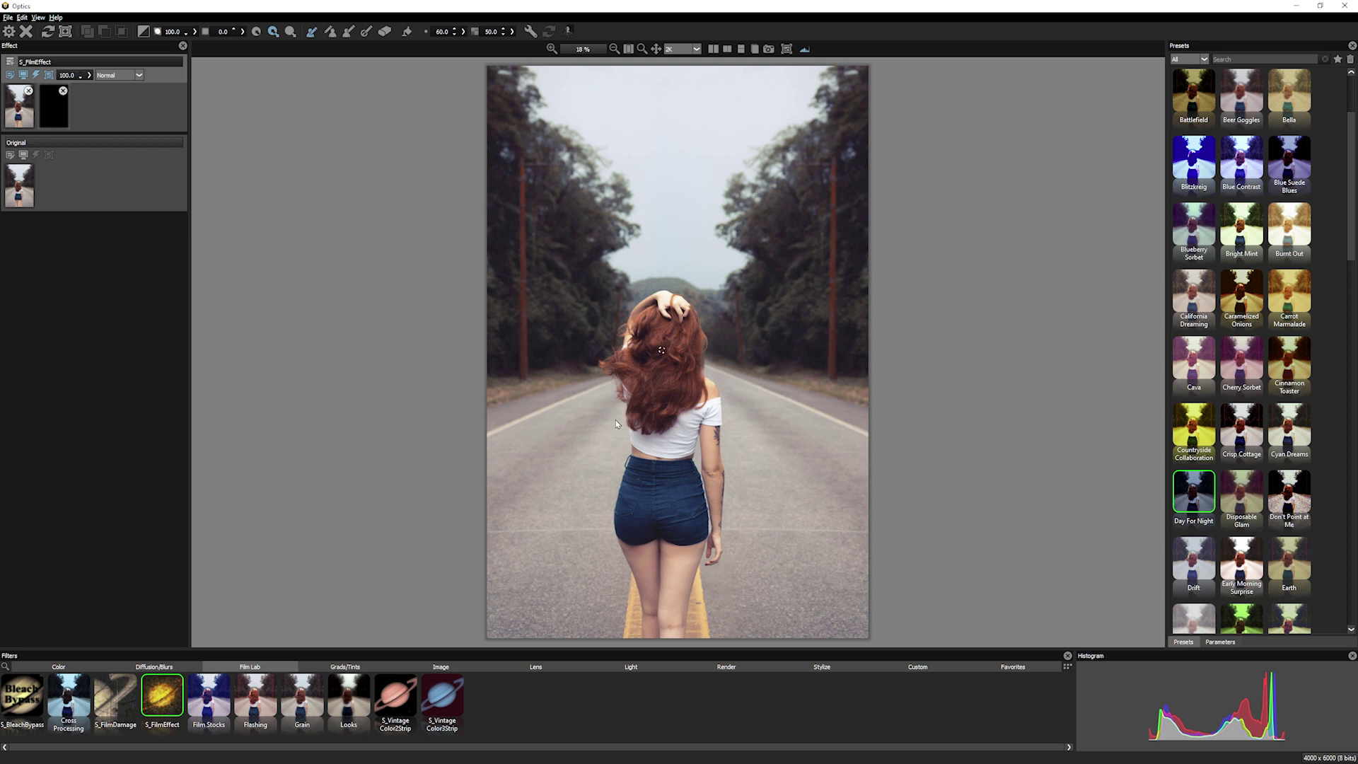
pyautogui.moveTo(634, 636)
pyautogui.mouseDown()
pyautogui.moveTo(589, 381)
pyautogui.moveTo(619, 314)
pyautogui.moveTo(700, 273)
pyautogui.moveTo(728, 343)
pyautogui.moveTo(743, 472)
pyautogui.moveTo(715, 668)
pyautogui.mouseUp()
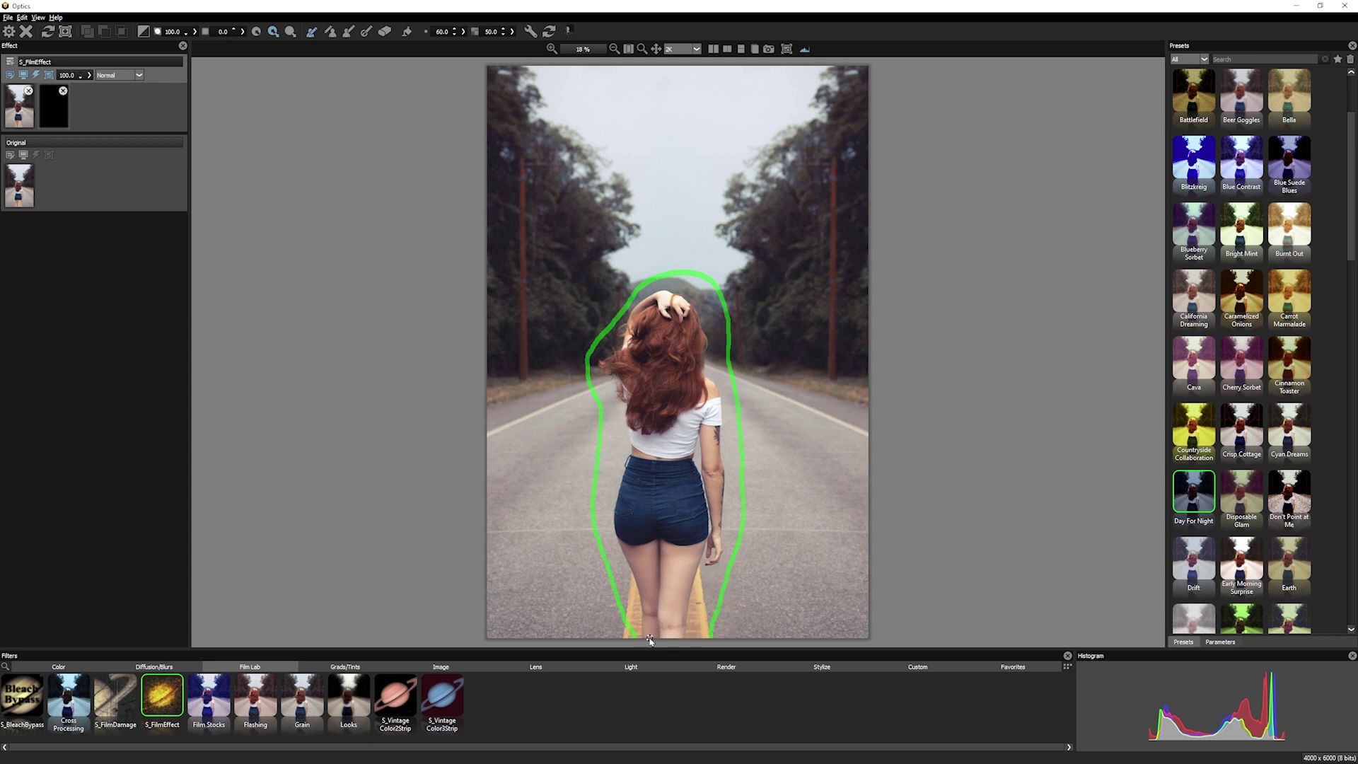
pyautogui.moveTo(647, 638)
pyautogui.mouseDown()
pyautogui.moveTo(627, 515)
pyautogui.moveTo(640, 463)
pyautogui.mouseUp()
pyautogui.moveTo(646, 444)
pyautogui.mouseDown()
pyautogui.moveTo(649, 309)
pyautogui.moveTo(679, 303)
pyautogui.moveTo(713, 404)
pyautogui.moveTo(717, 517)
pyautogui.moveTo(704, 414)
pyautogui.moveTo(681, 472)
pyautogui.mouseUp()
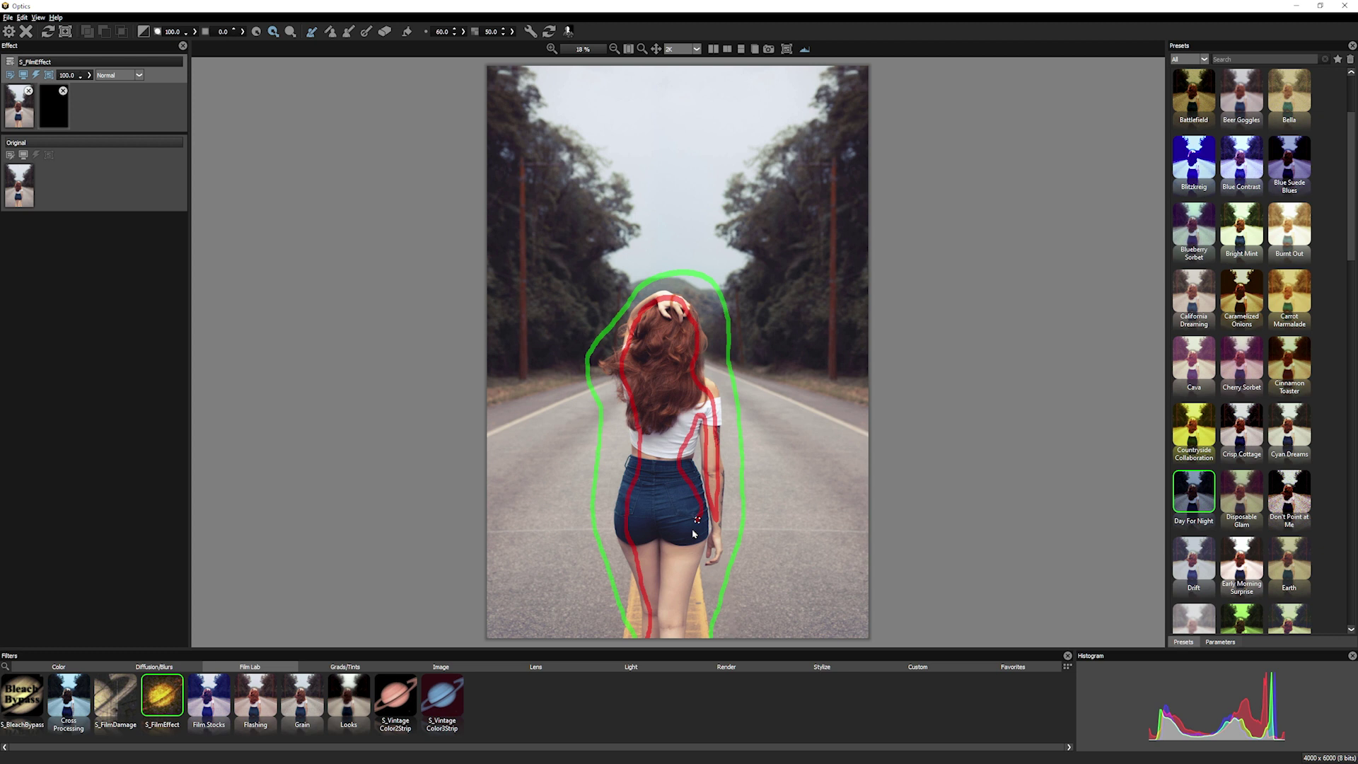
pyautogui.moveTo(697, 521); pyautogui.dragTo(668, 637)
pyautogui.moveTo(605, 102)
pyautogui.mouseDown()
pyautogui.moveTo(538, 374)
pyautogui.moveTo(591, 591)
pyautogui.mouseUp()
pyautogui.moveTo(696, 124)
pyautogui.mouseDown()
pyautogui.moveTo(785, 340)
pyautogui.moveTo(816, 557)
pyautogui.mouseUp()
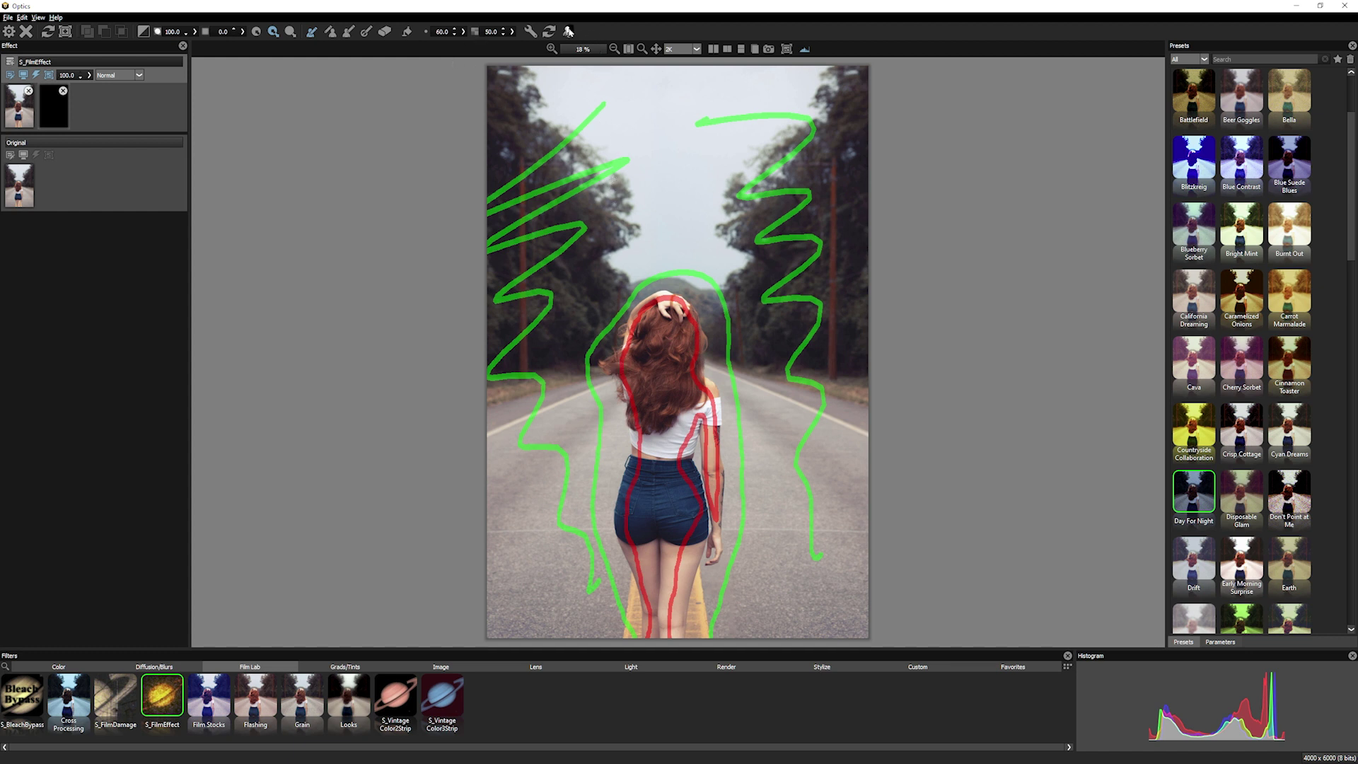
pyautogui.click(570, 31)
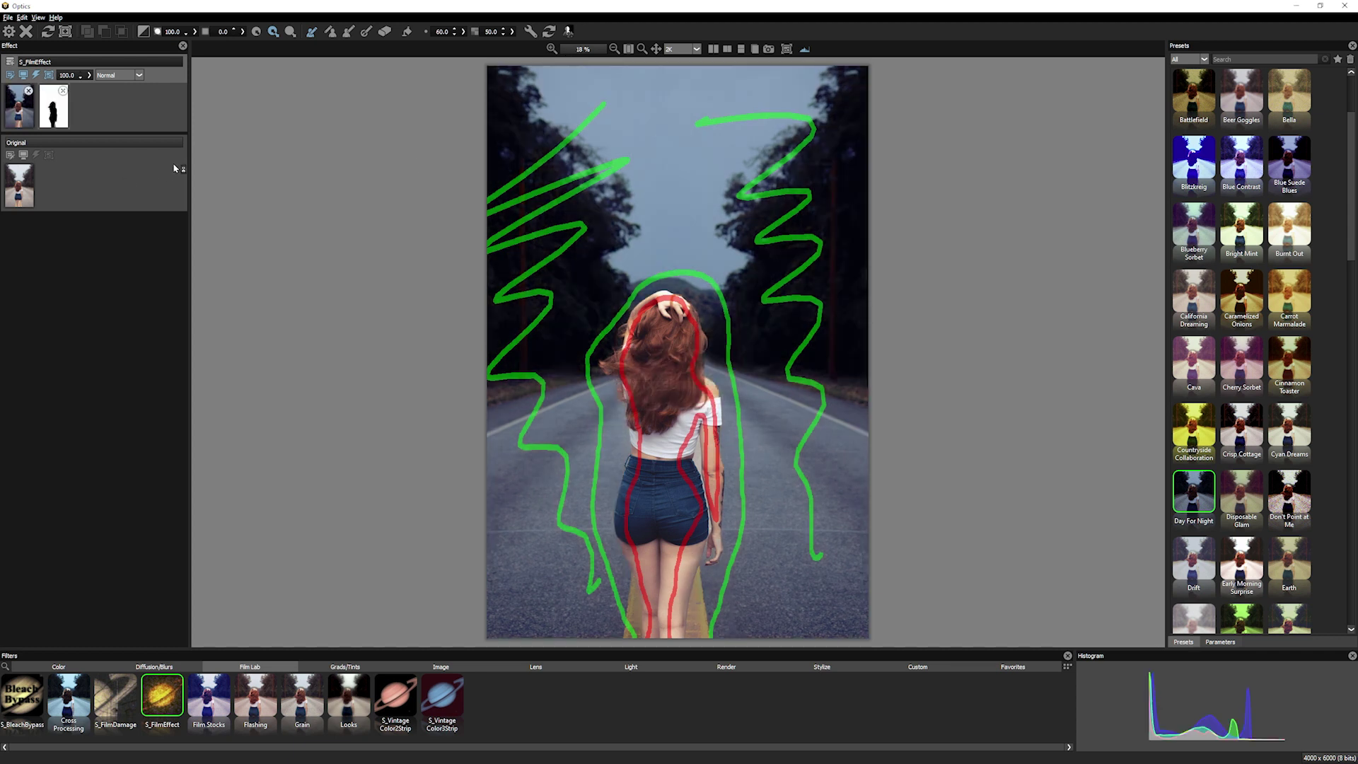
# In black-and-white mask view, add subject strokes along the hair edge, recompute, and set the stroke setting to zero
pyautogui.press('m')
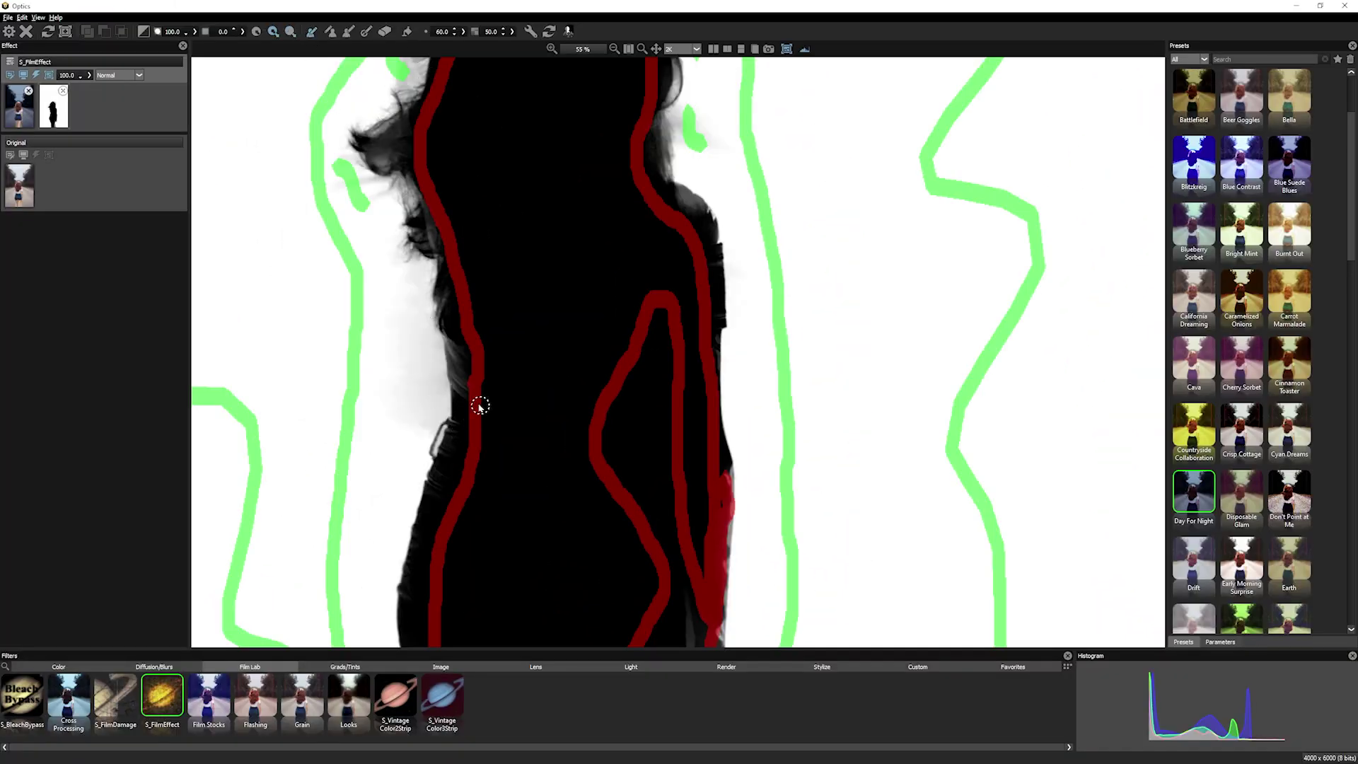
pyautogui.moveTo(480, 405); pyautogui.dragTo(444, 209)
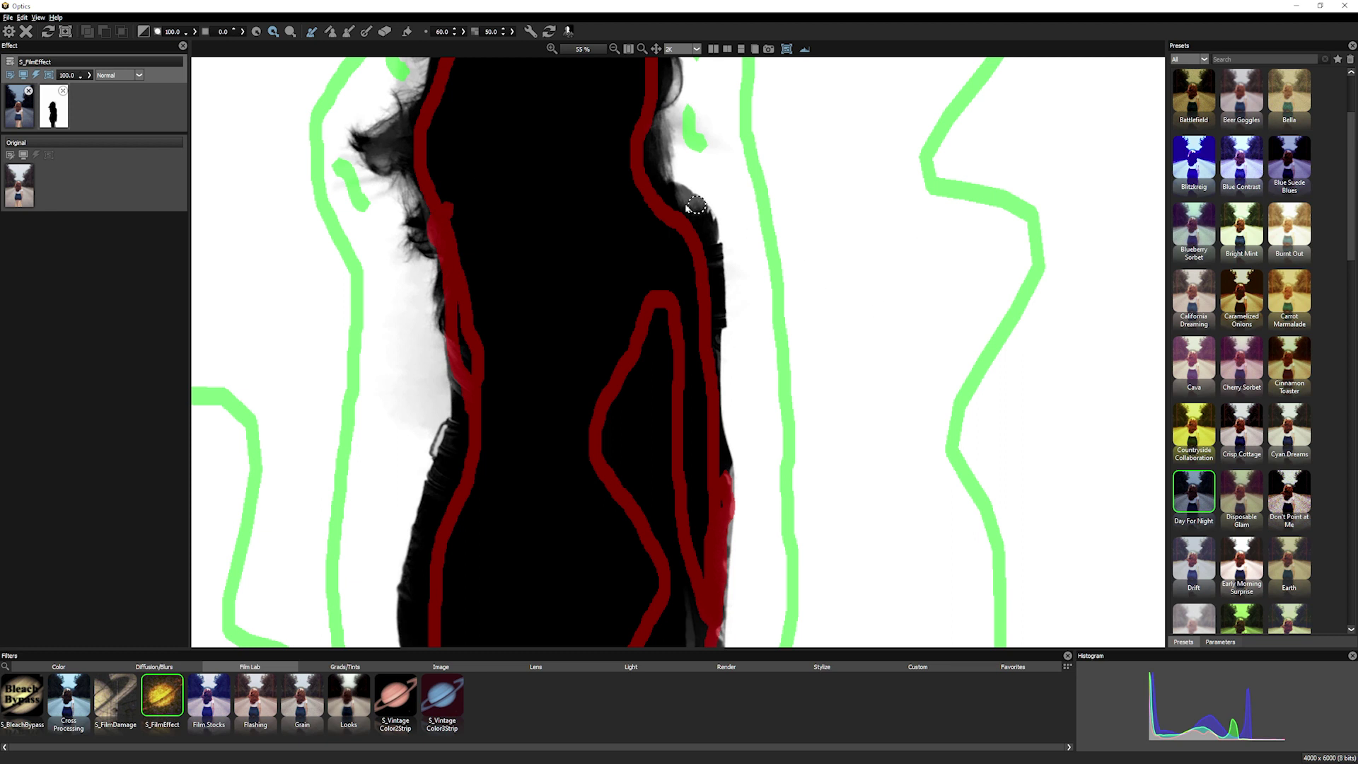
pyautogui.moveTo(696, 205); pyautogui.dragTo(677, 192)
pyautogui.click(568, 32)
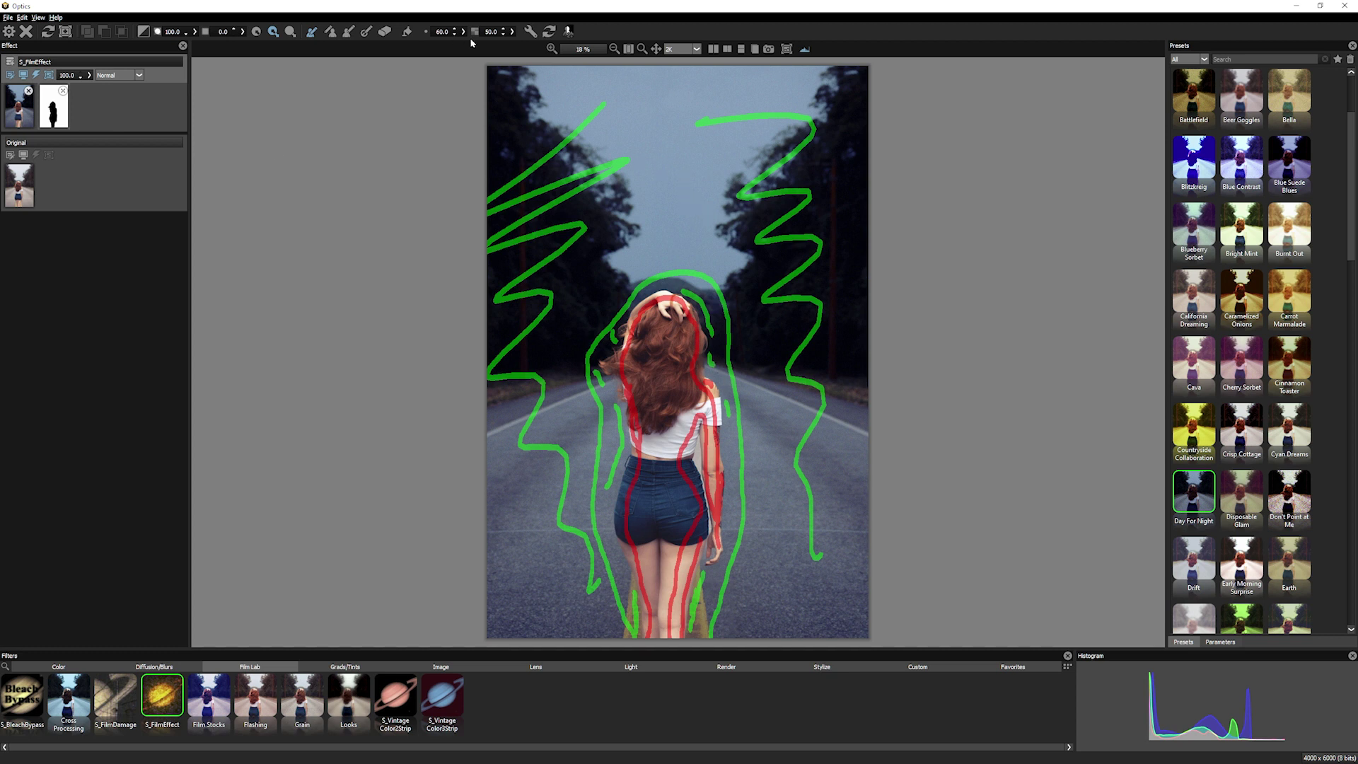
pyautogui.click(512, 32)
pyautogui.moveTo(493, 49); pyautogui.dragTo(395, 62)
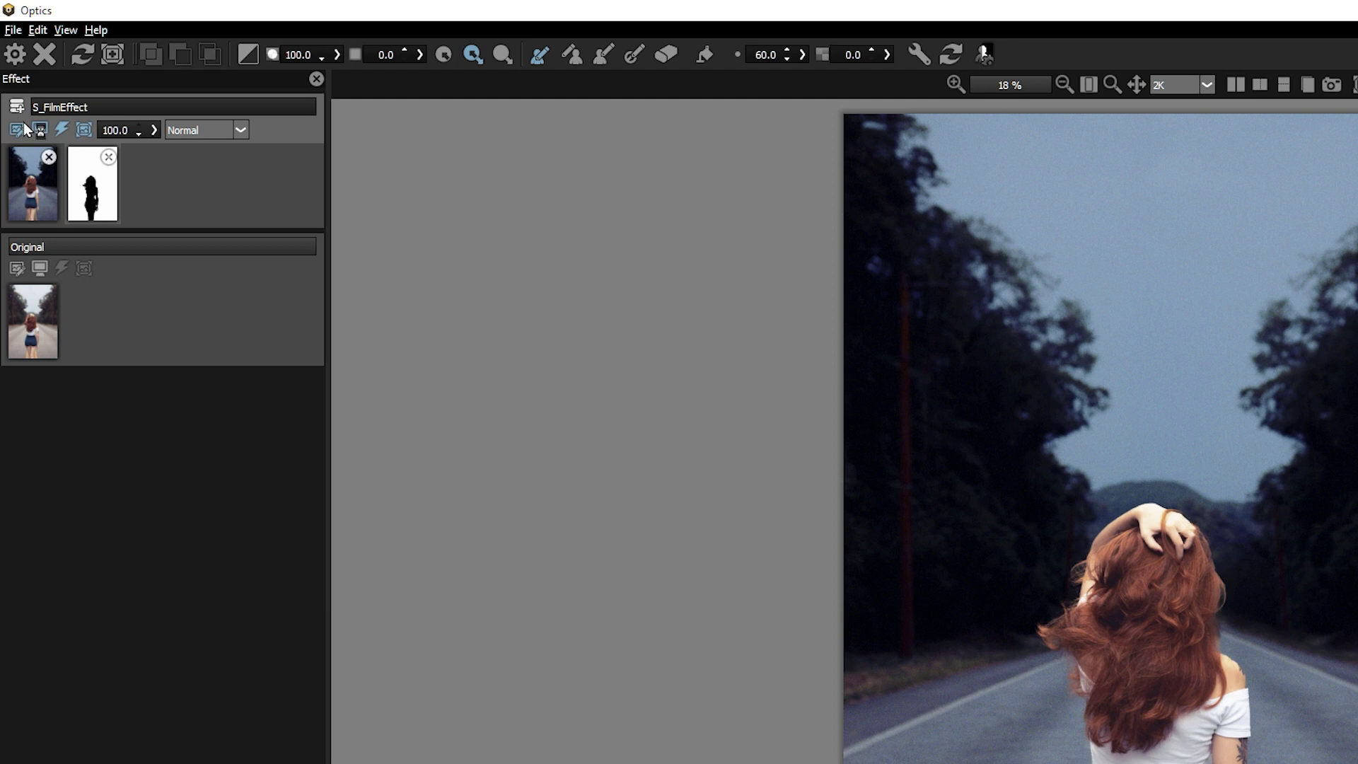
# Add a new layer and apply a Color Gradient filter from Grads/Tints
pyautogui.click(18, 113)
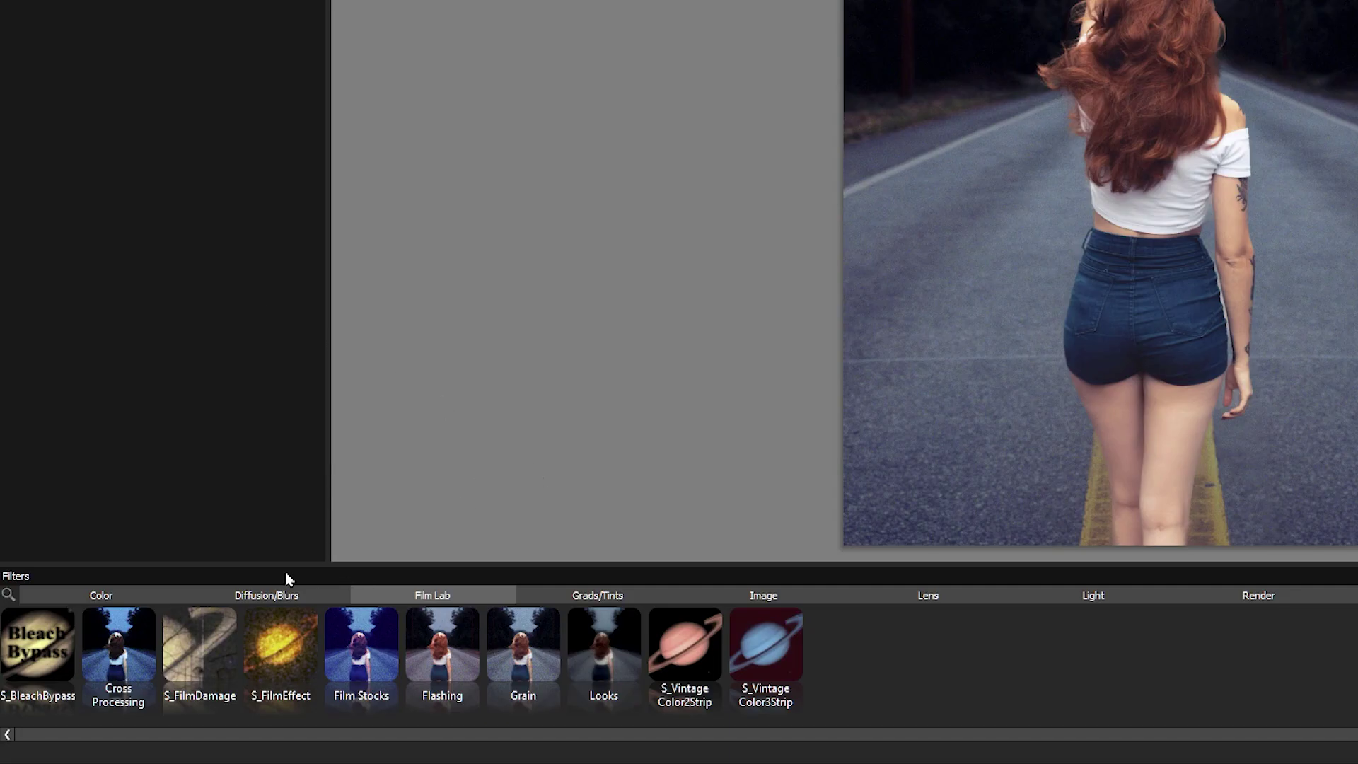
pyautogui.click(605, 595)
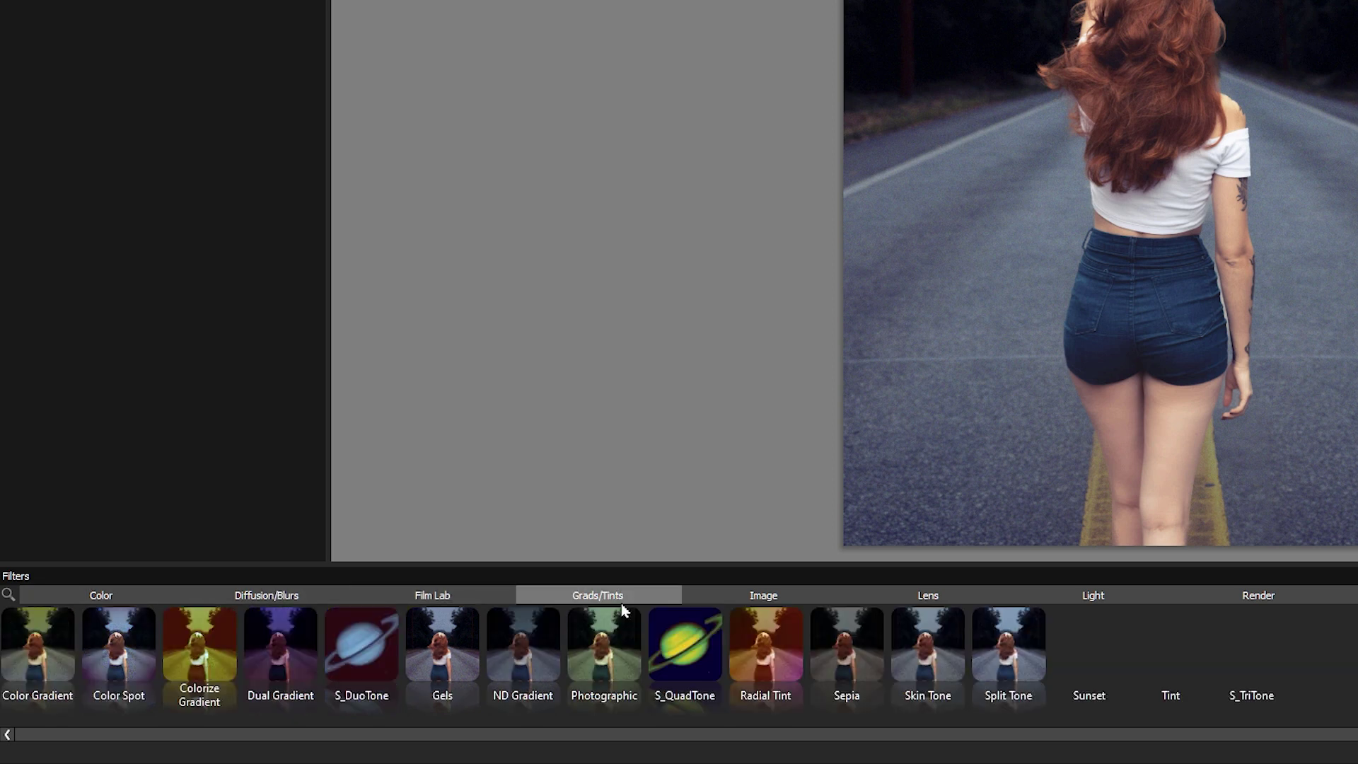
pyautogui.click(40, 649)
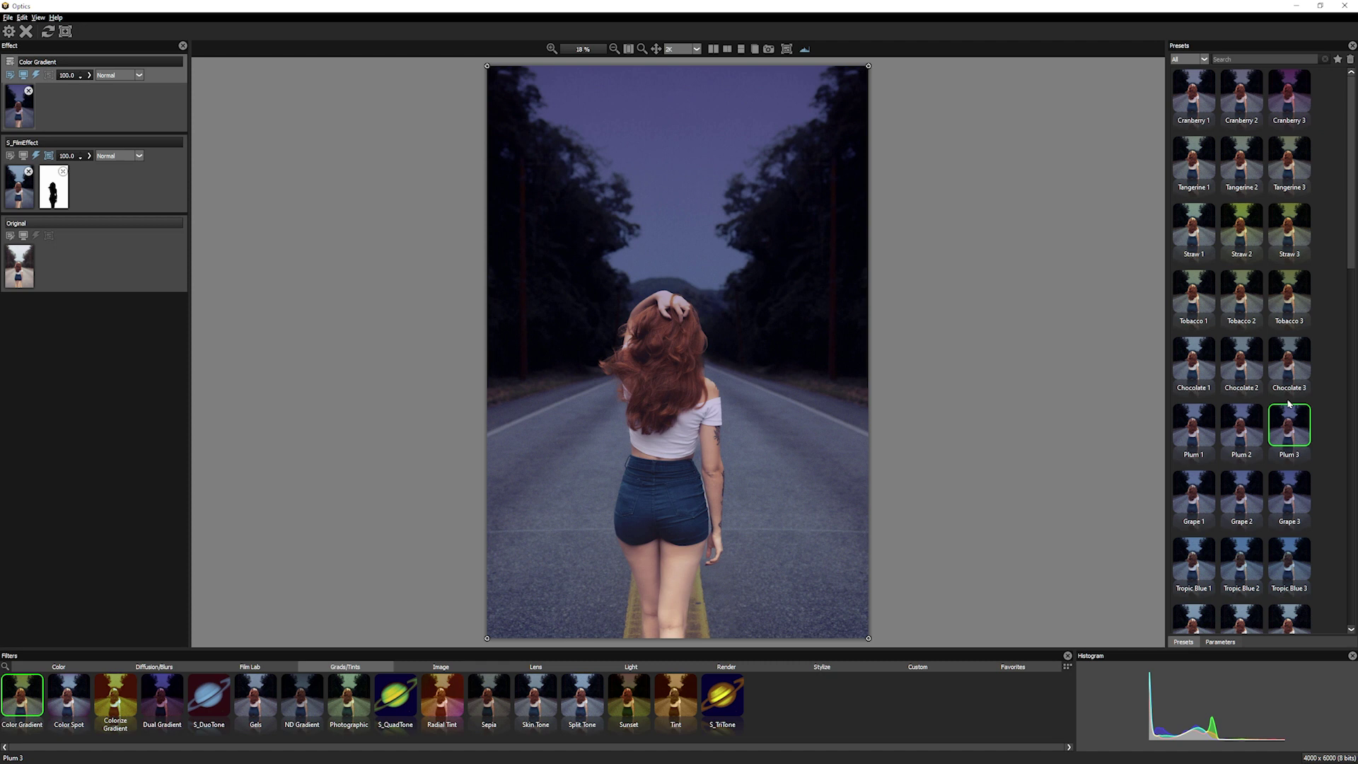
# Choose the Cyan 5 gradient colour after trying Plum 2 and Plum 3
pyautogui.click(1245, 445)
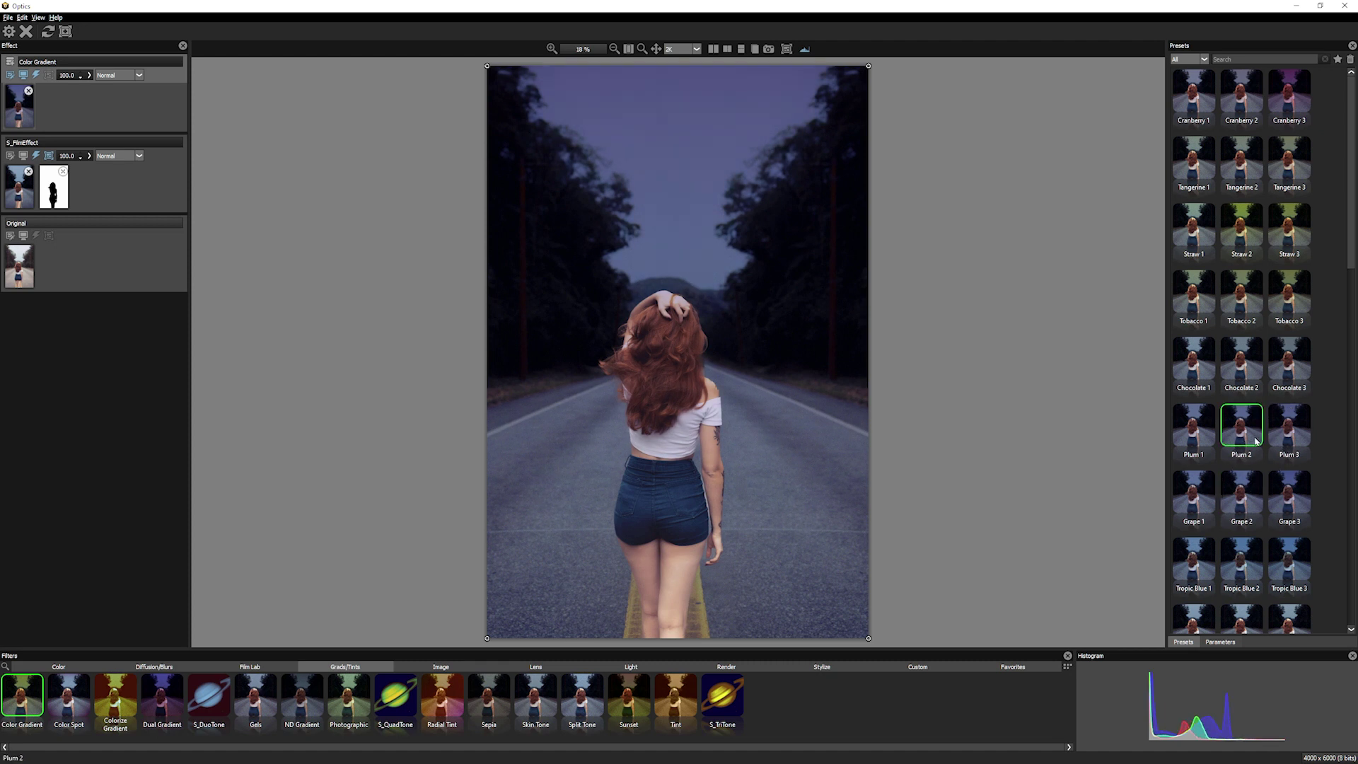
pyautogui.click(1285, 444)
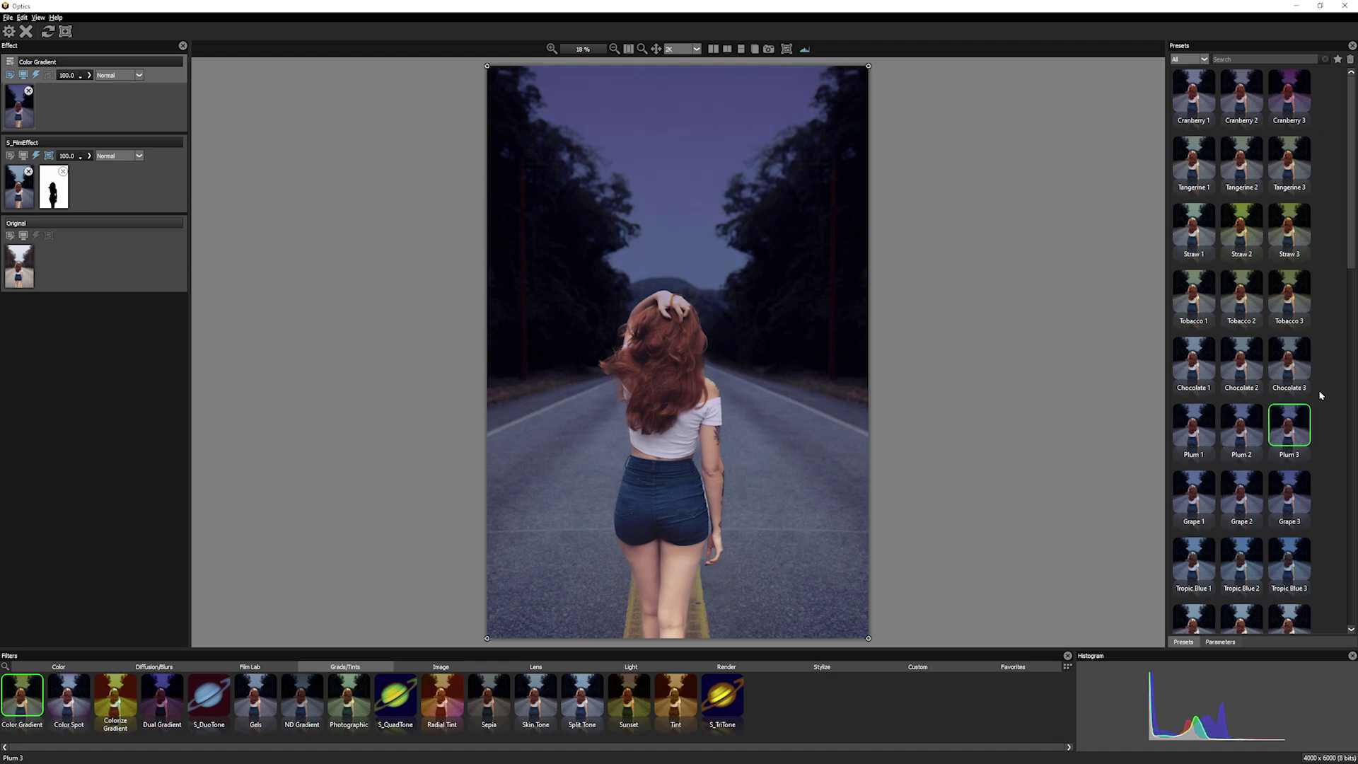
pyautogui.scroll(-5, 1285, 444)
pyautogui.scroll(-5, 1242, 447)
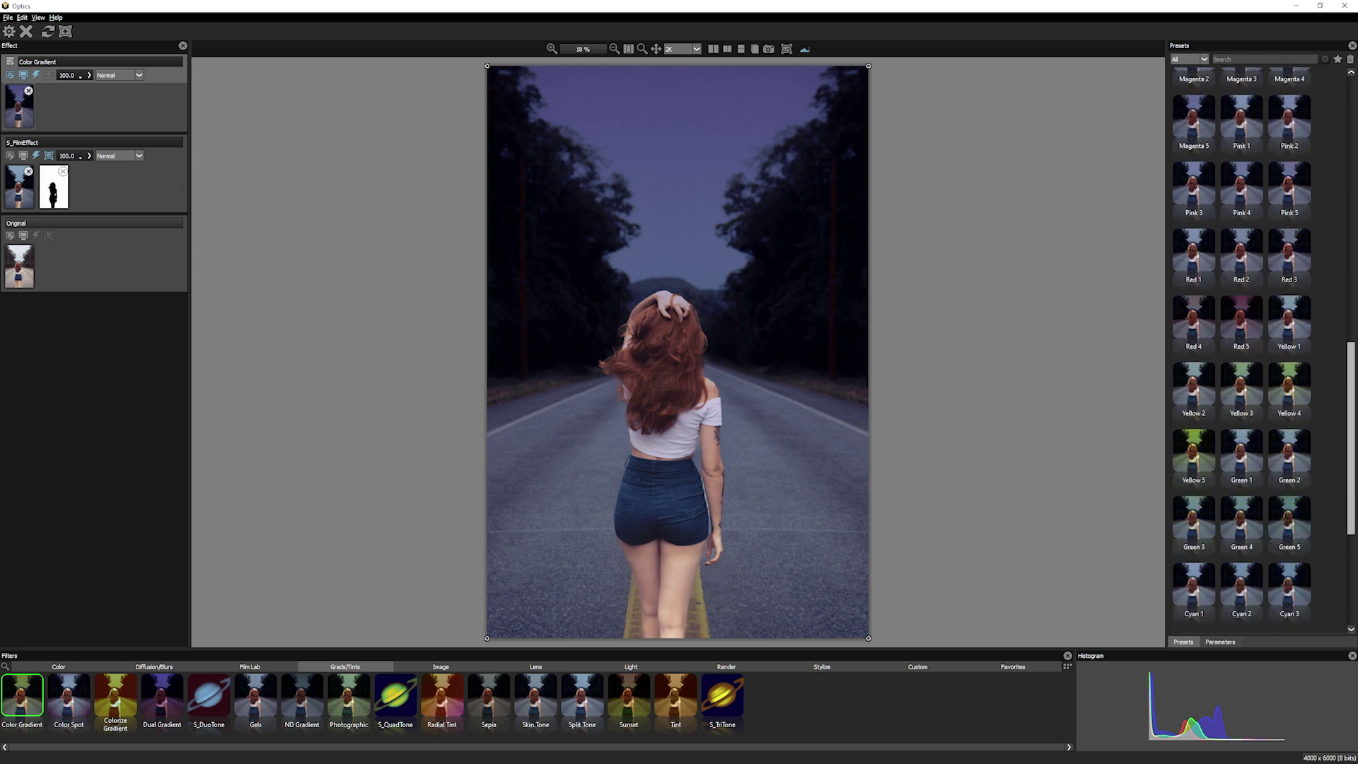
pyautogui.scroll(-5, 1242, 447)
pyautogui.scroll(-3, 1242, 447)
pyautogui.click(1242, 447)
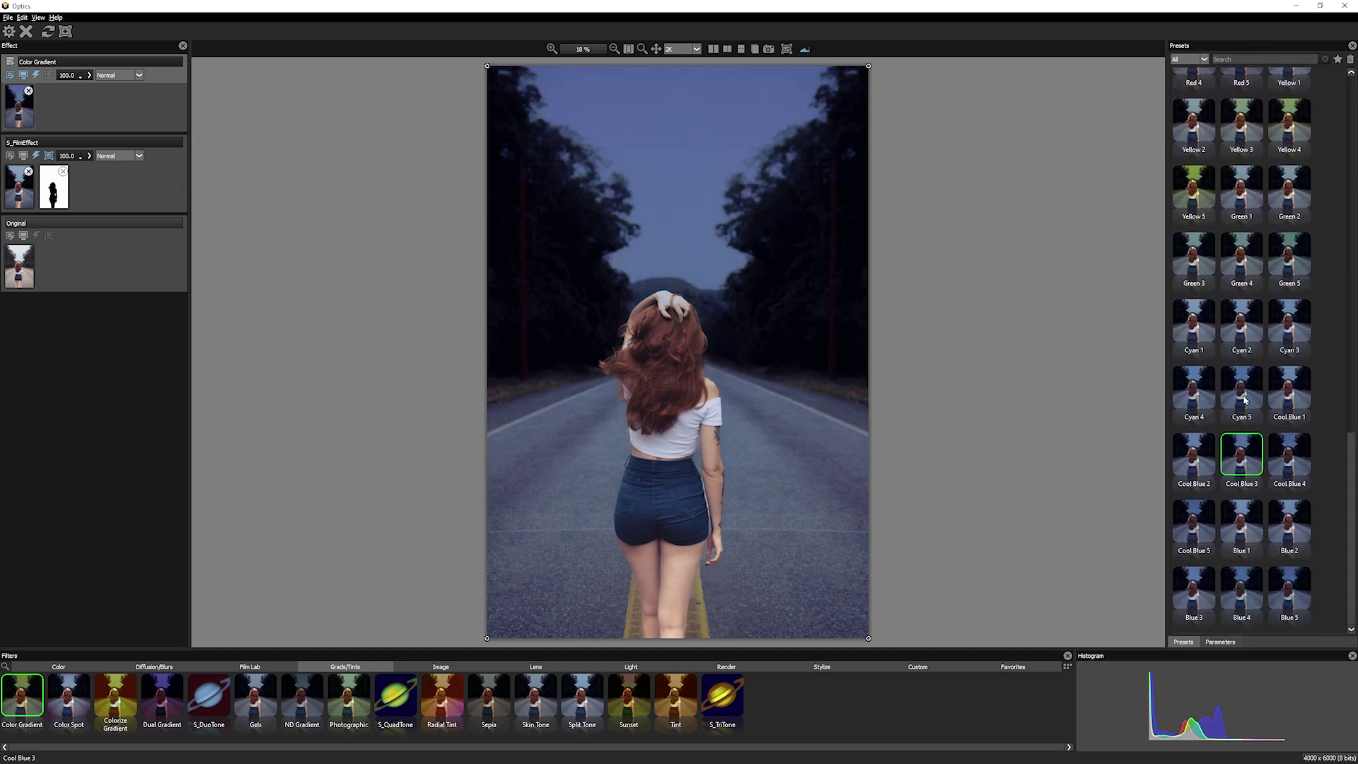
pyautogui.click(1234, 396)
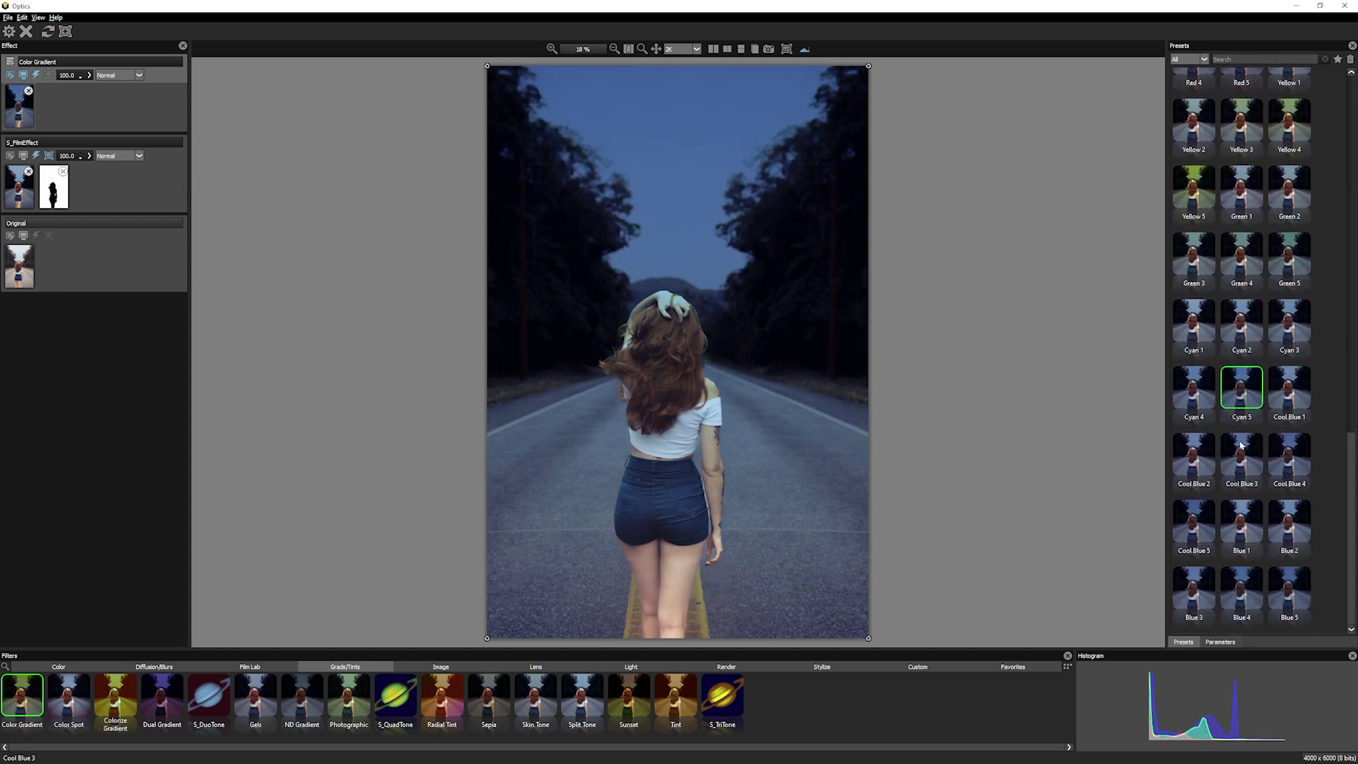
# Drag the gradient's left and right ends up so it fades out near the horizon
pyautogui.moveTo(487, 639); pyautogui.dragTo(483, 363)
pyautogui.moveTo(873, 620); pyautogui.dragTo(867, 306)
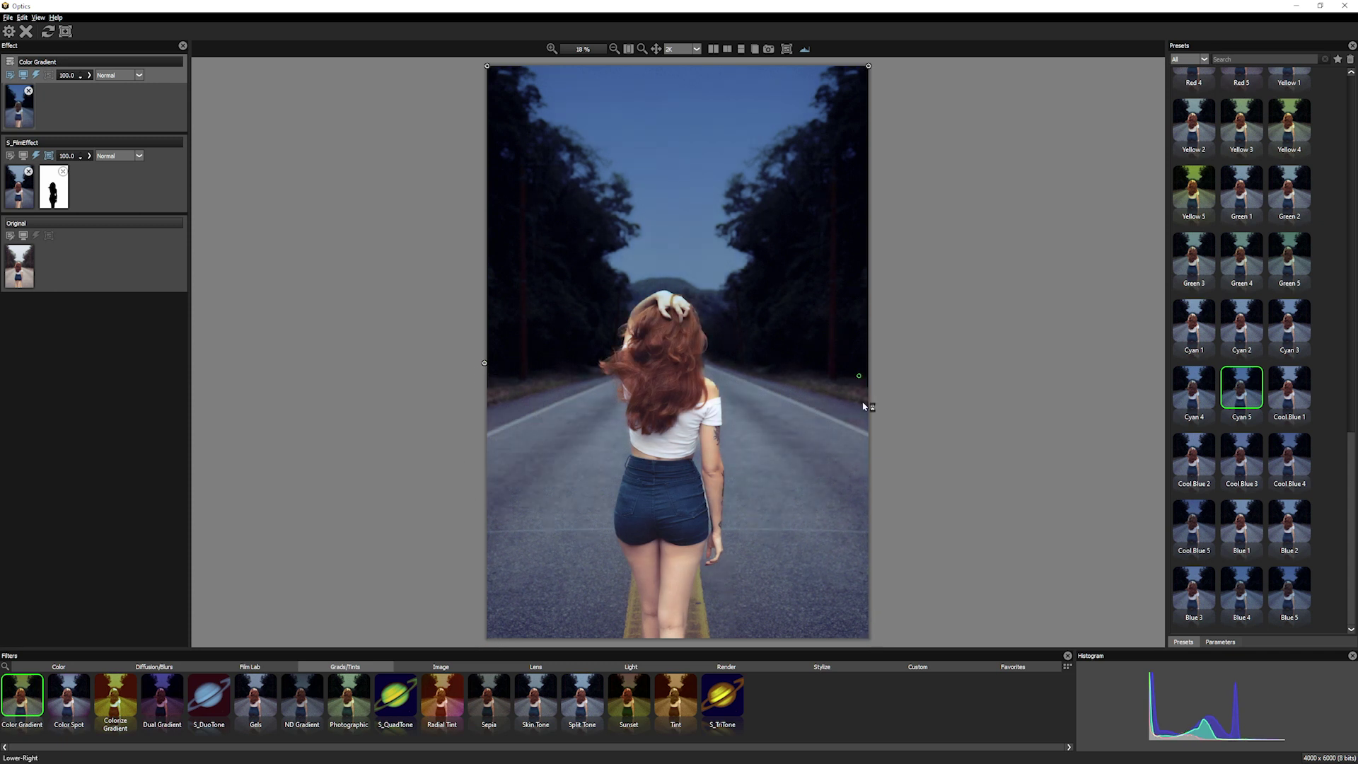
pyautogui.moveTo(873, 388); pyautogui.dragTo(873, 373)
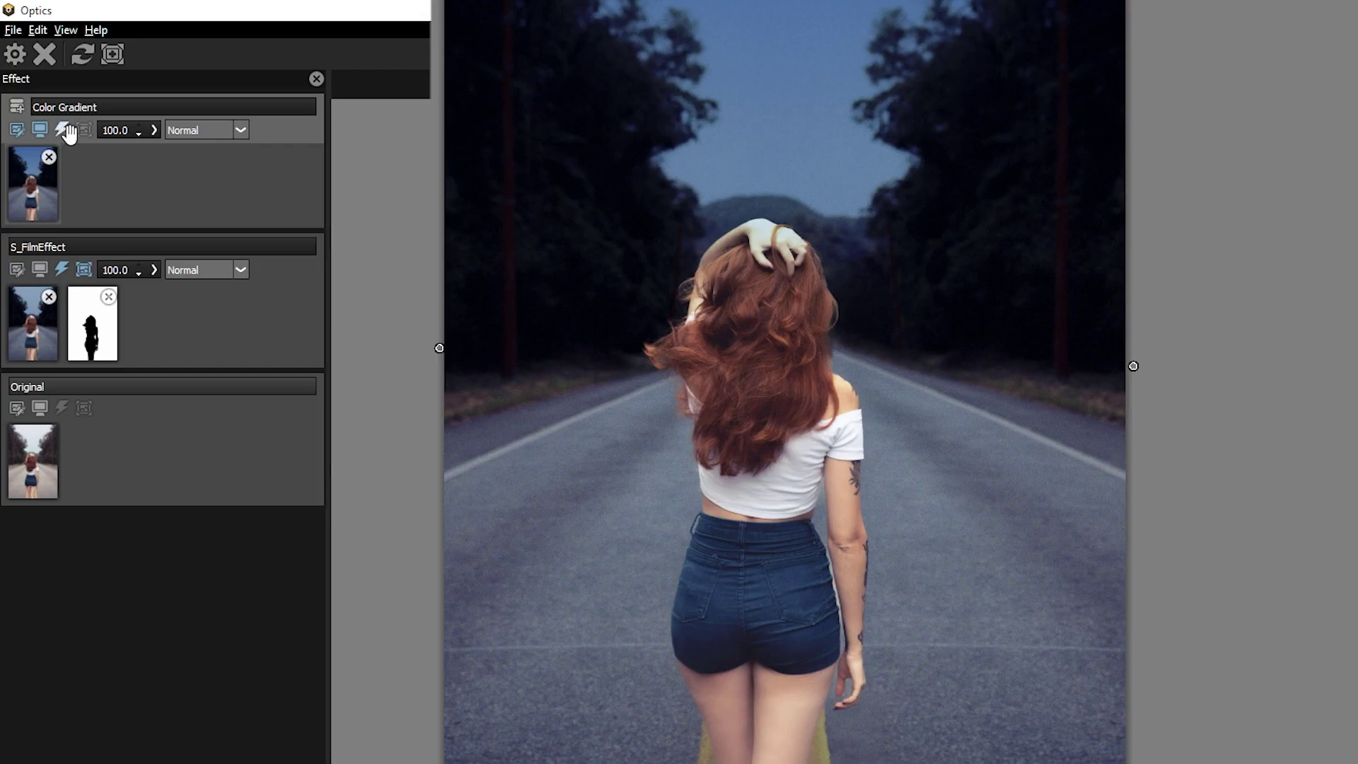
# Compare with the Color Gradient bypassed, then copy the S_FilmEffect woman mask onto the Color Gradient layer
pyautogui.click(36, 75)
pyautogui.click(64, 129)
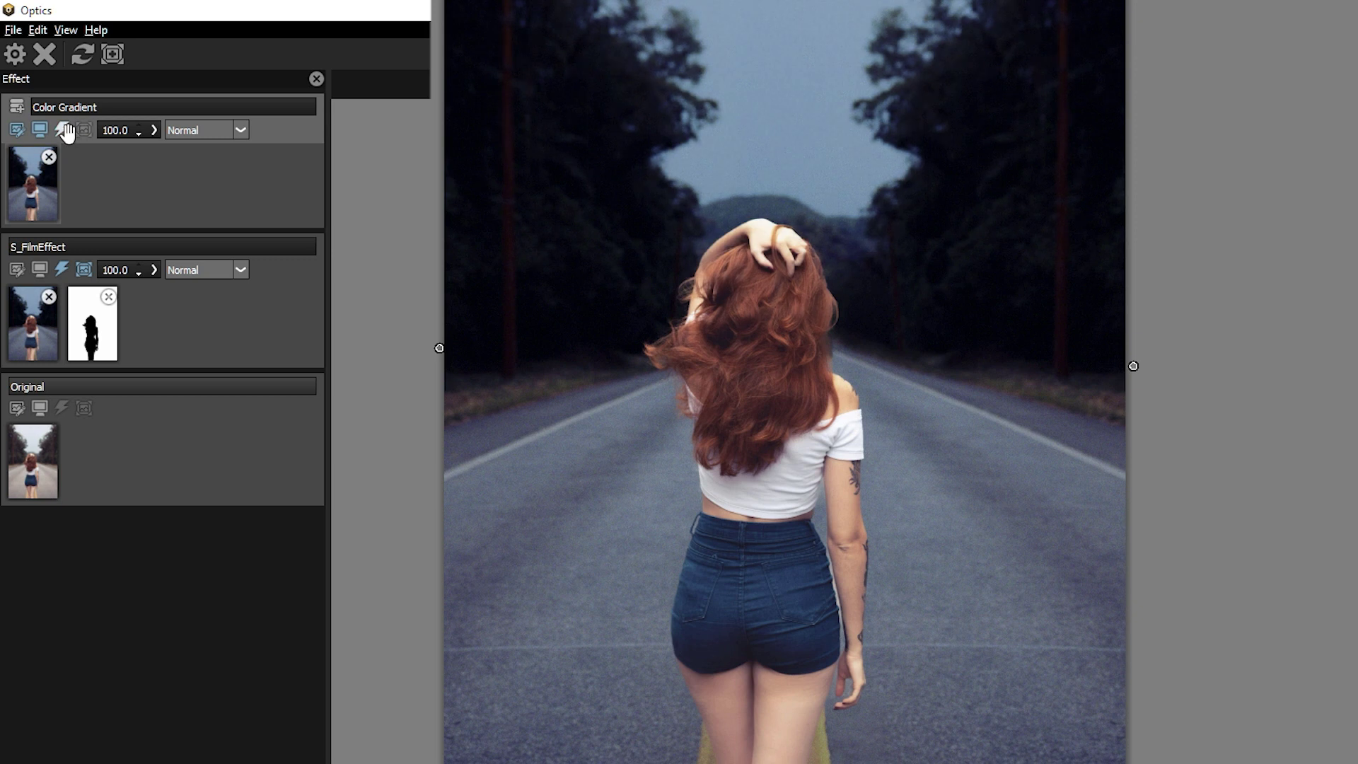
pyautogui.click(64, 129)
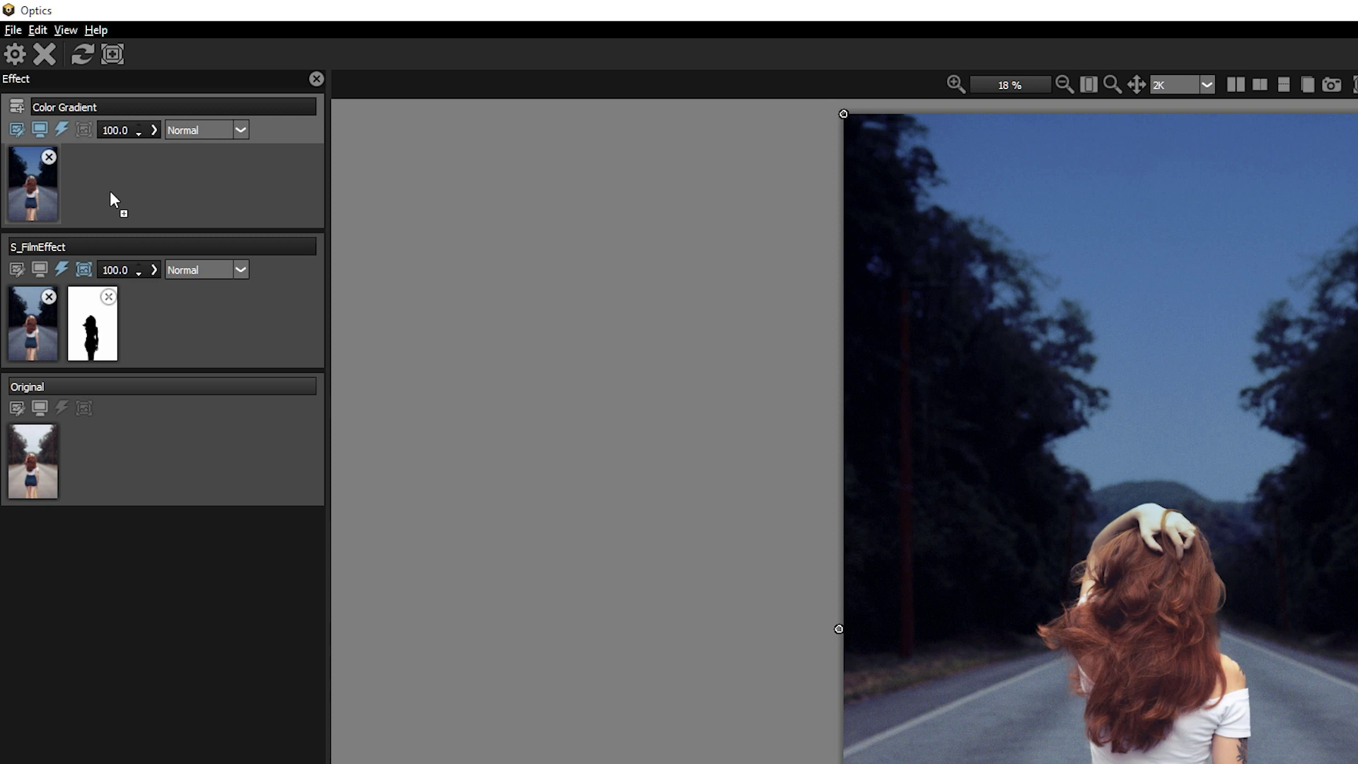
pyautogui.moveTo(124, 200); pyautogui.dragTo(124, 200)
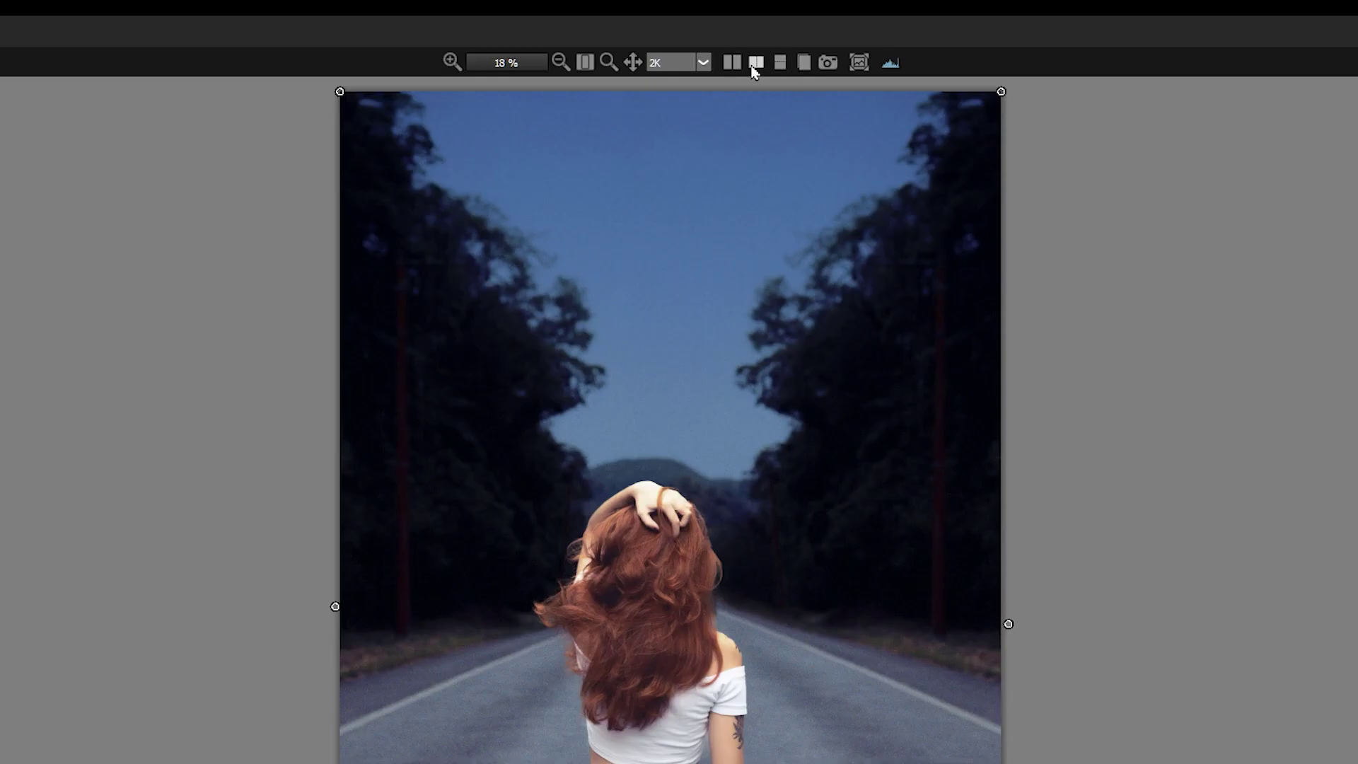
# Check before/after in side-by-side and sweeping split views, then add a new empty layer on top
pyautogui.click(730, 63)
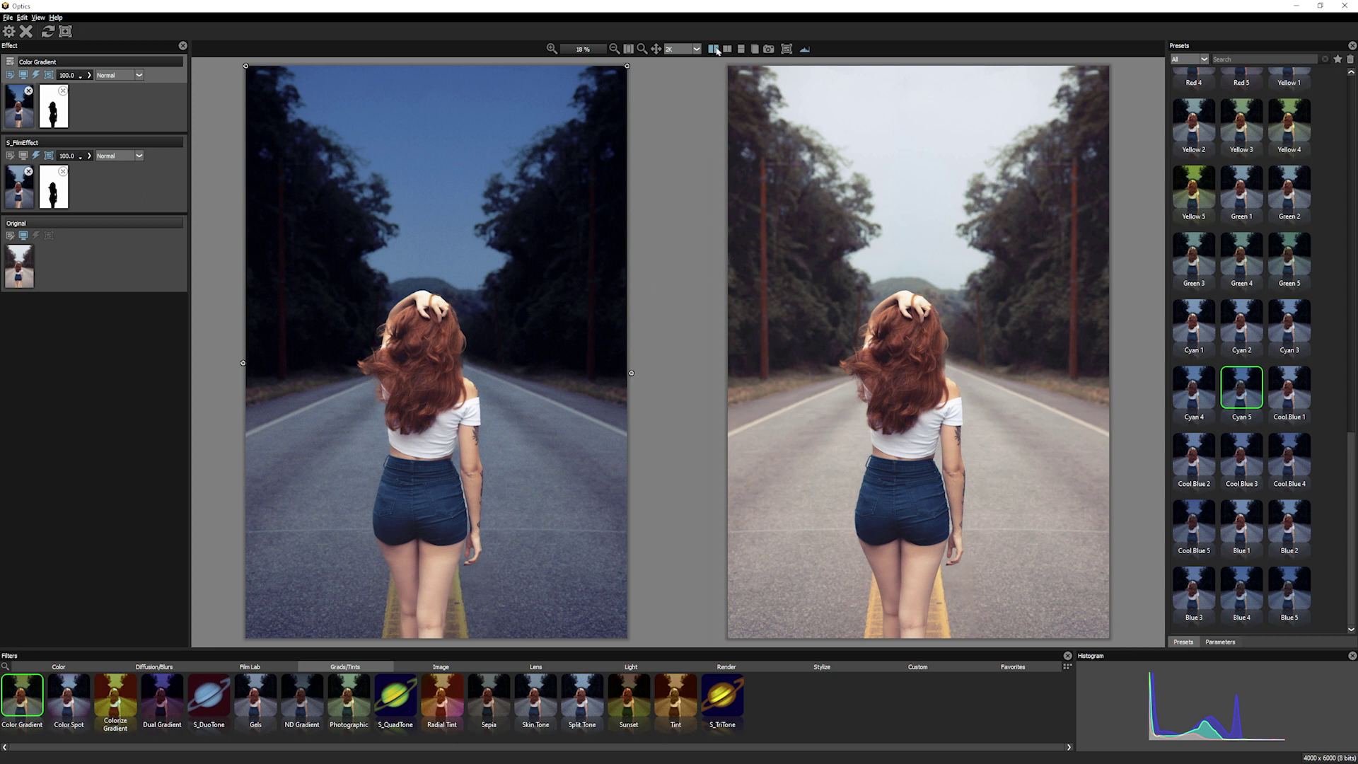
pyautogui.click(720, 51)
pyautogui.click(727, 51)
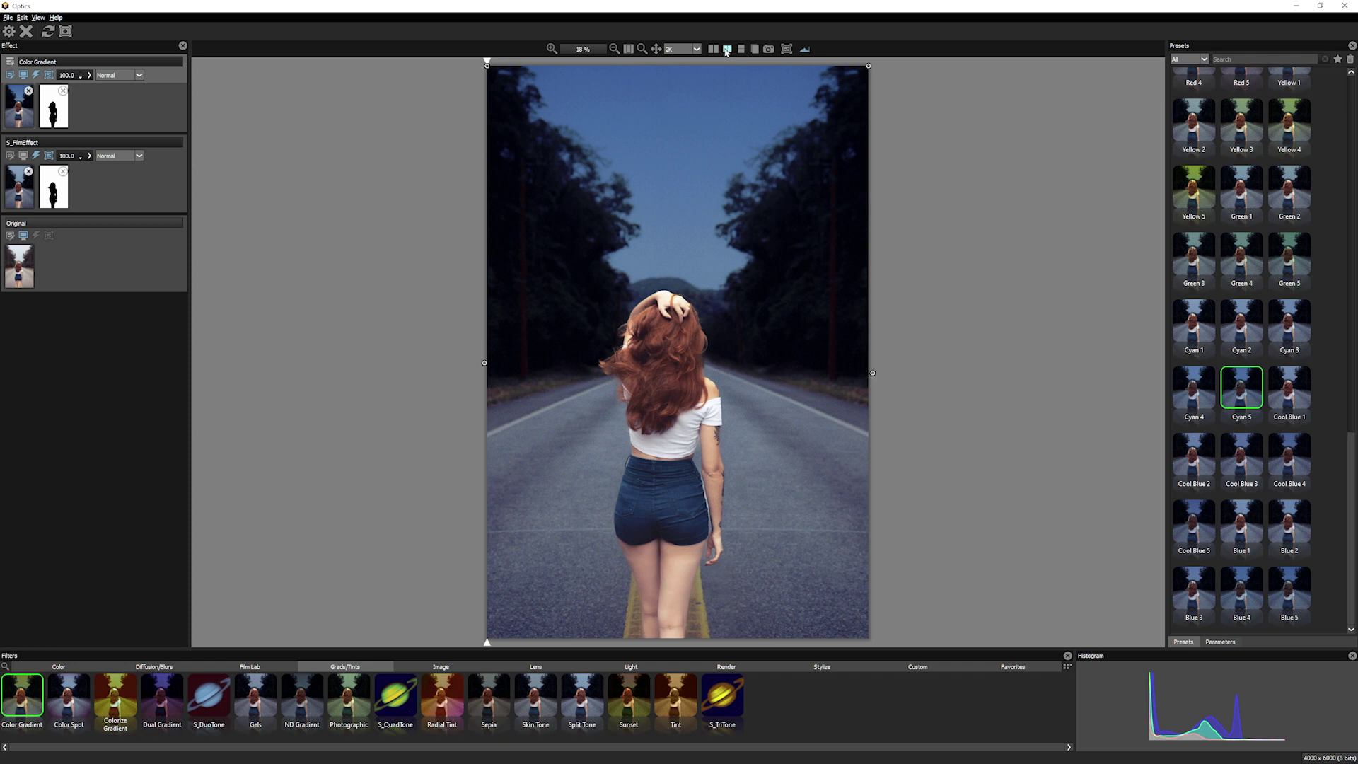
pyautogui.moveTo(487, 61)
pyautogui.mouseDown()
pyautogui.moveTo(551, 82)
pyautogui.moveTo(960, 526)
pyautogui.mouseUp()
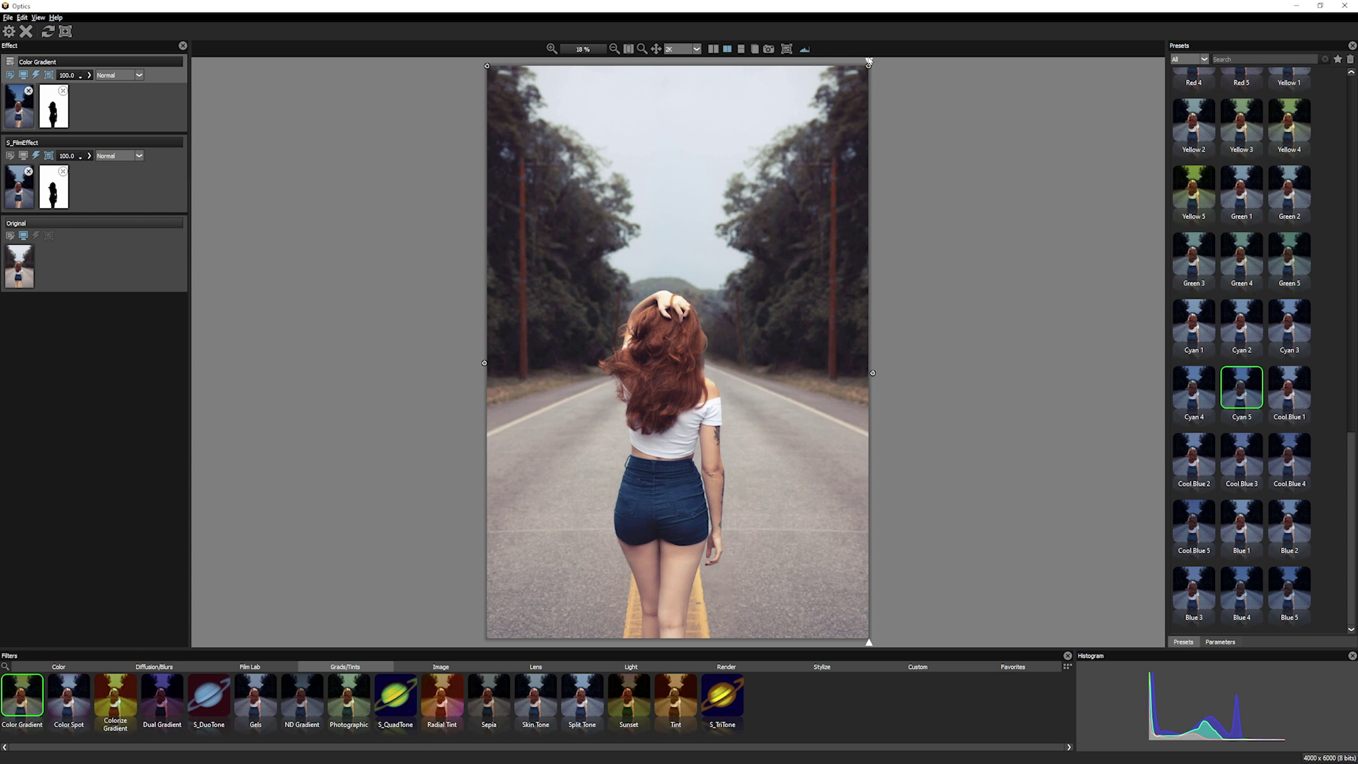
pyautogui.moveTo(869, 61)
pyautogui.mouseDown()
pyautogui.moveTo(331, 50)
pyautogui.moveTo(530, 18)
pyautogui.moveTo(335, 39)
pyautogui.mouseUp()
pyautogui.click(739, 49)
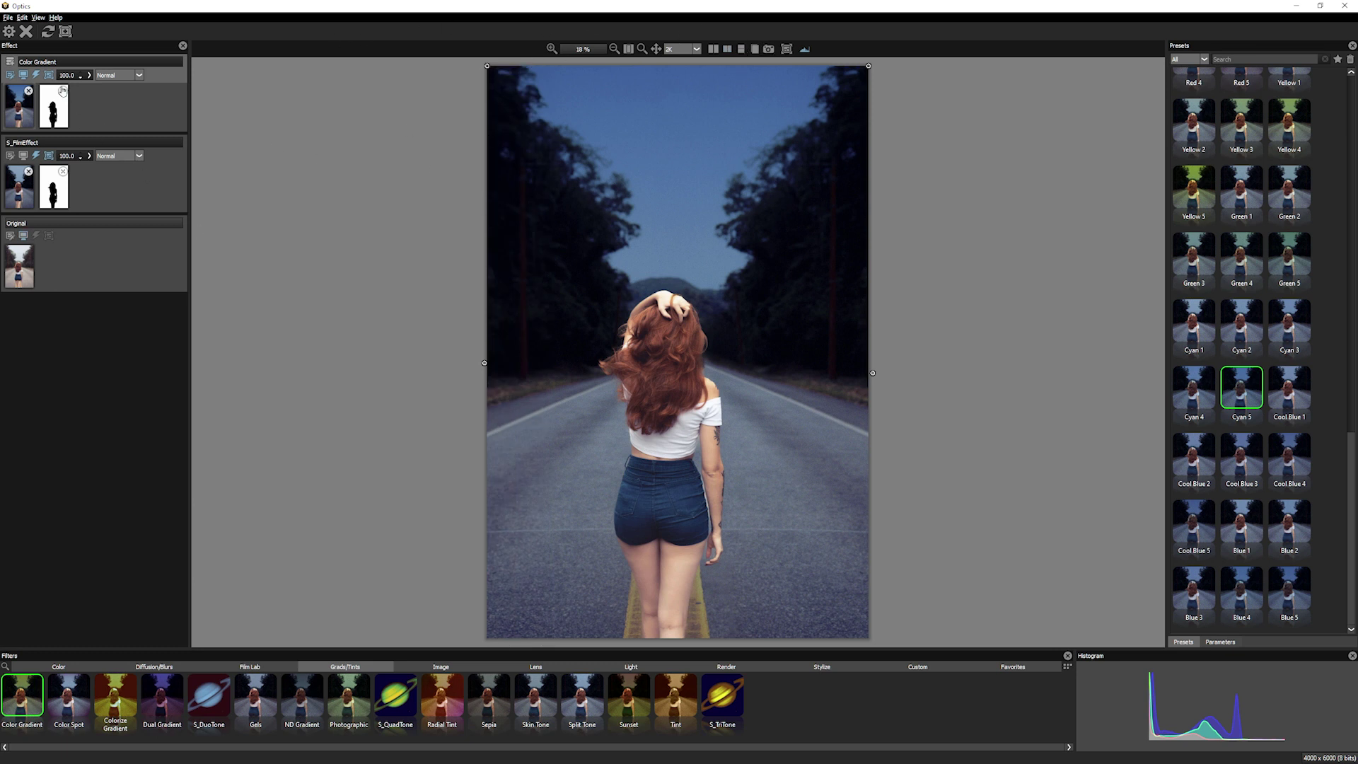
pyautogui.click(15, 67)
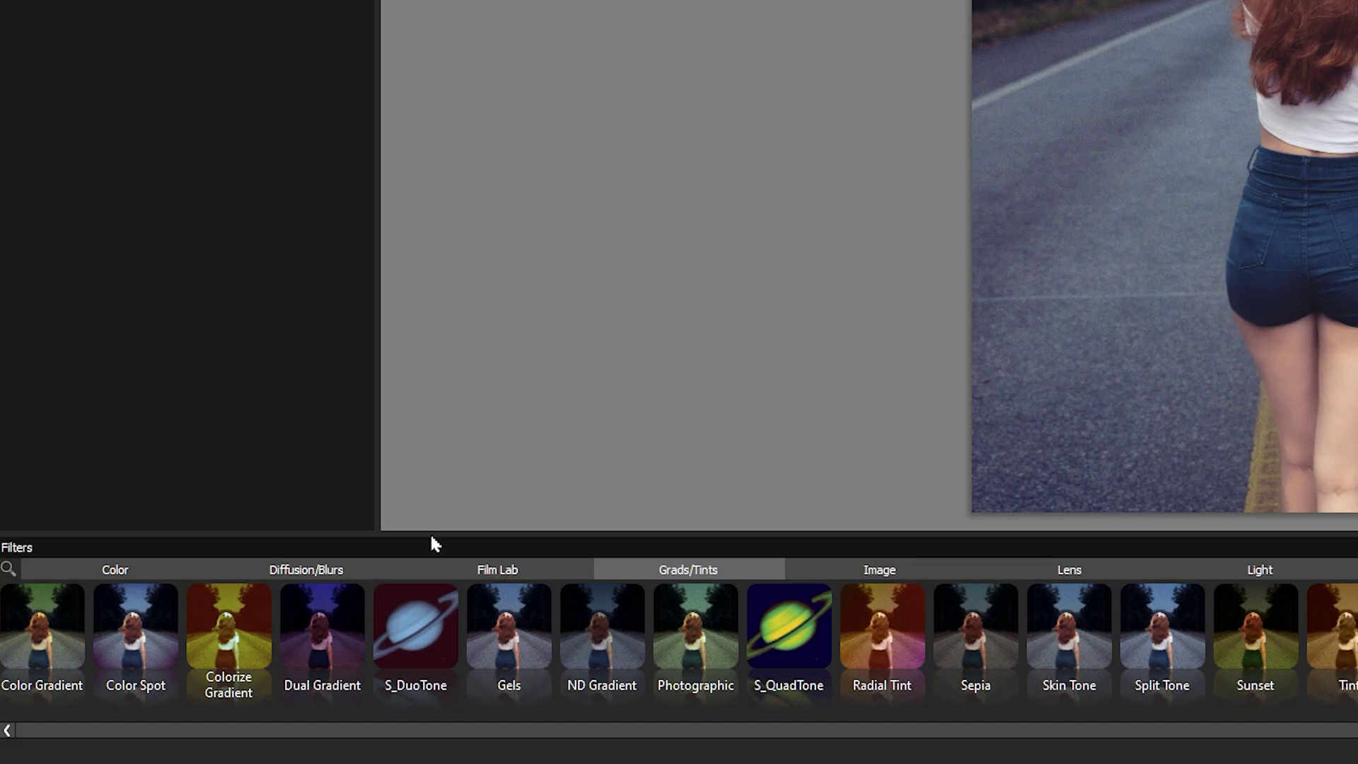
# Apply Curves from the colour correction filters and pull the top endpoint down to darken the image
pyautogui.click(203, 572)
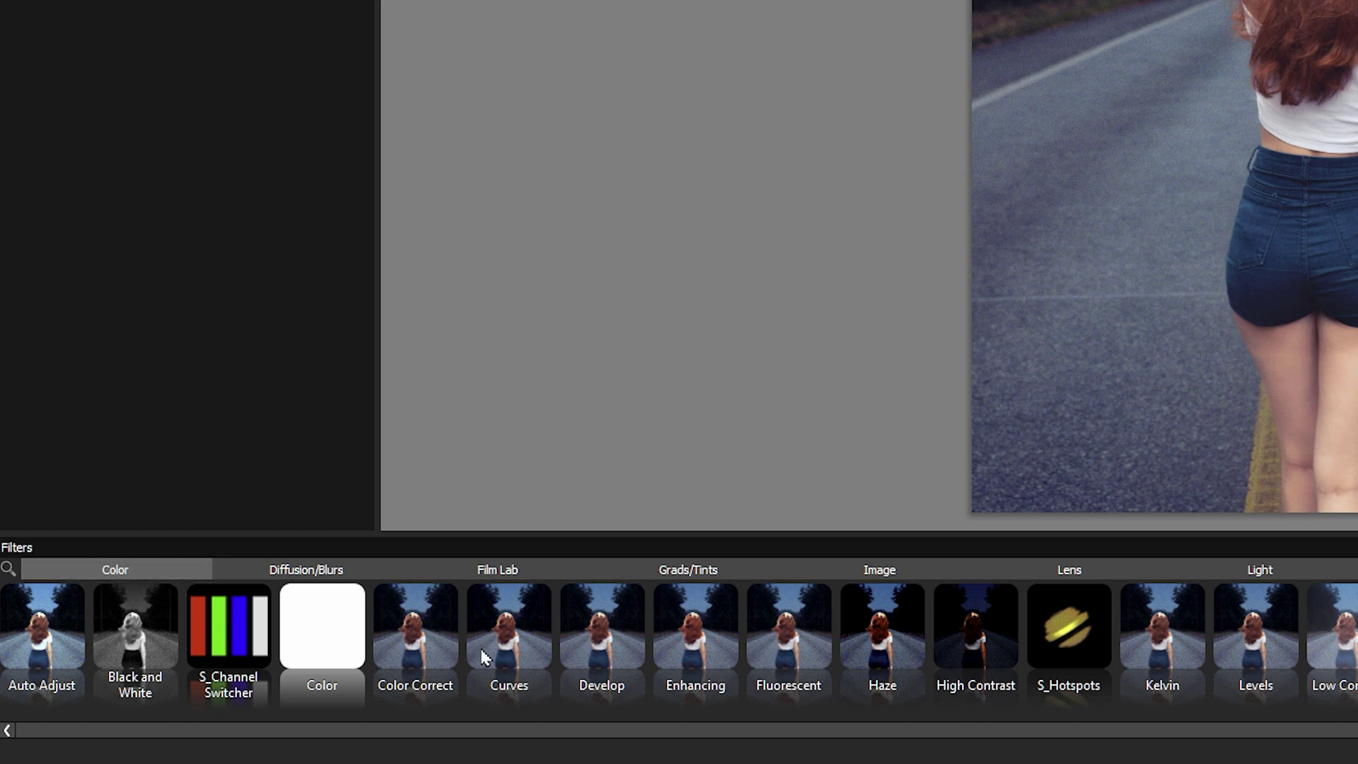
pyautogui.click(525, 640)
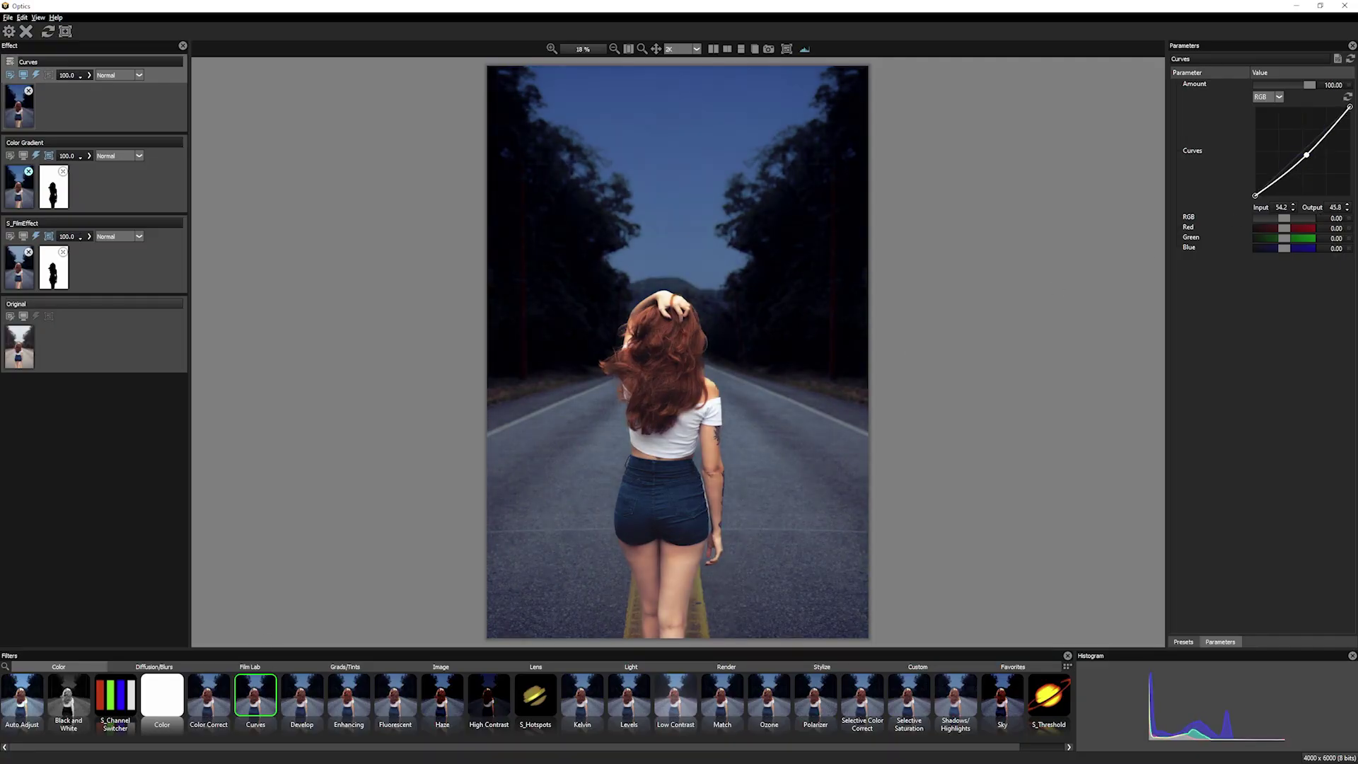
pyautogui.moveTo(1350, 107); pyautogui.dragTo(1306, 156)
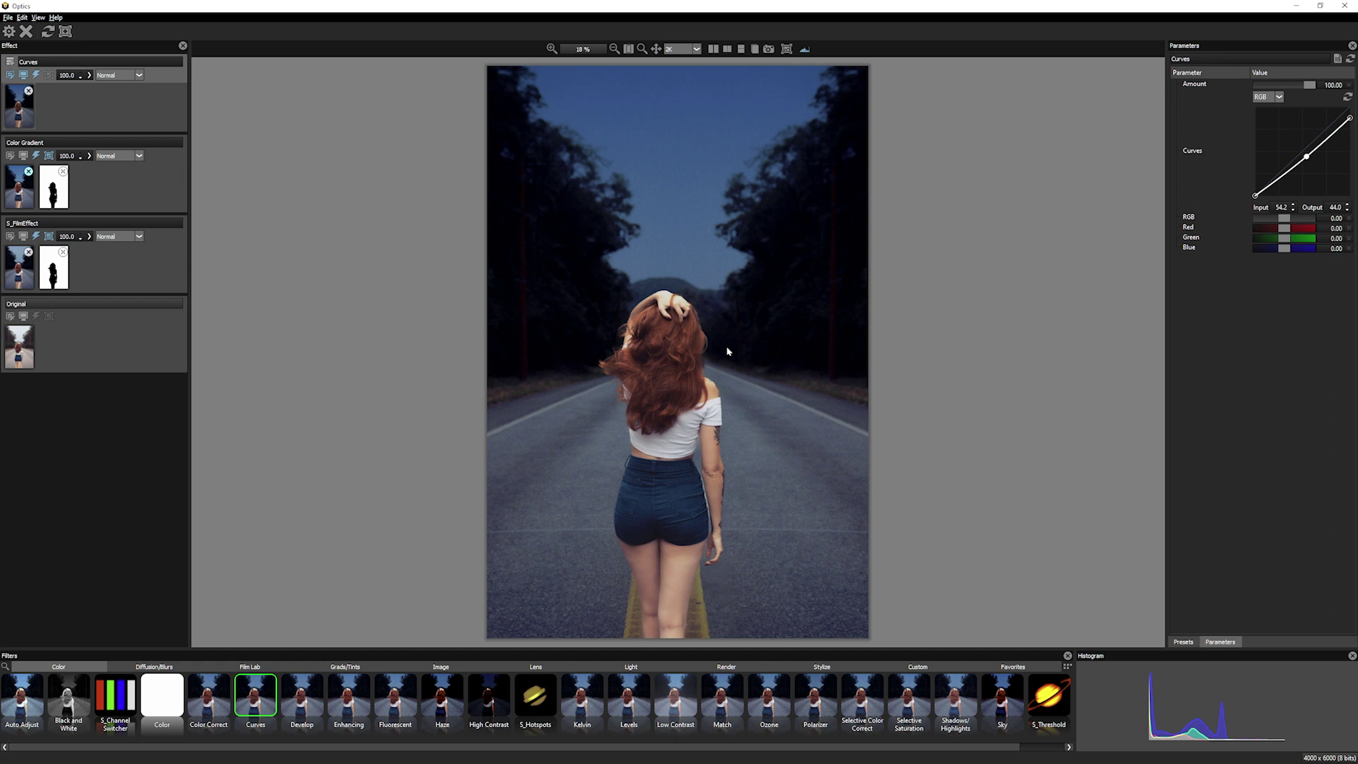
# Attach the silhouette mask to Curves and invert it so the adjustment covers the woman
pyautogui.moveTo(60, 119); pyautogui.dragTo(55, 117)
pyautogui.click(59, 112)
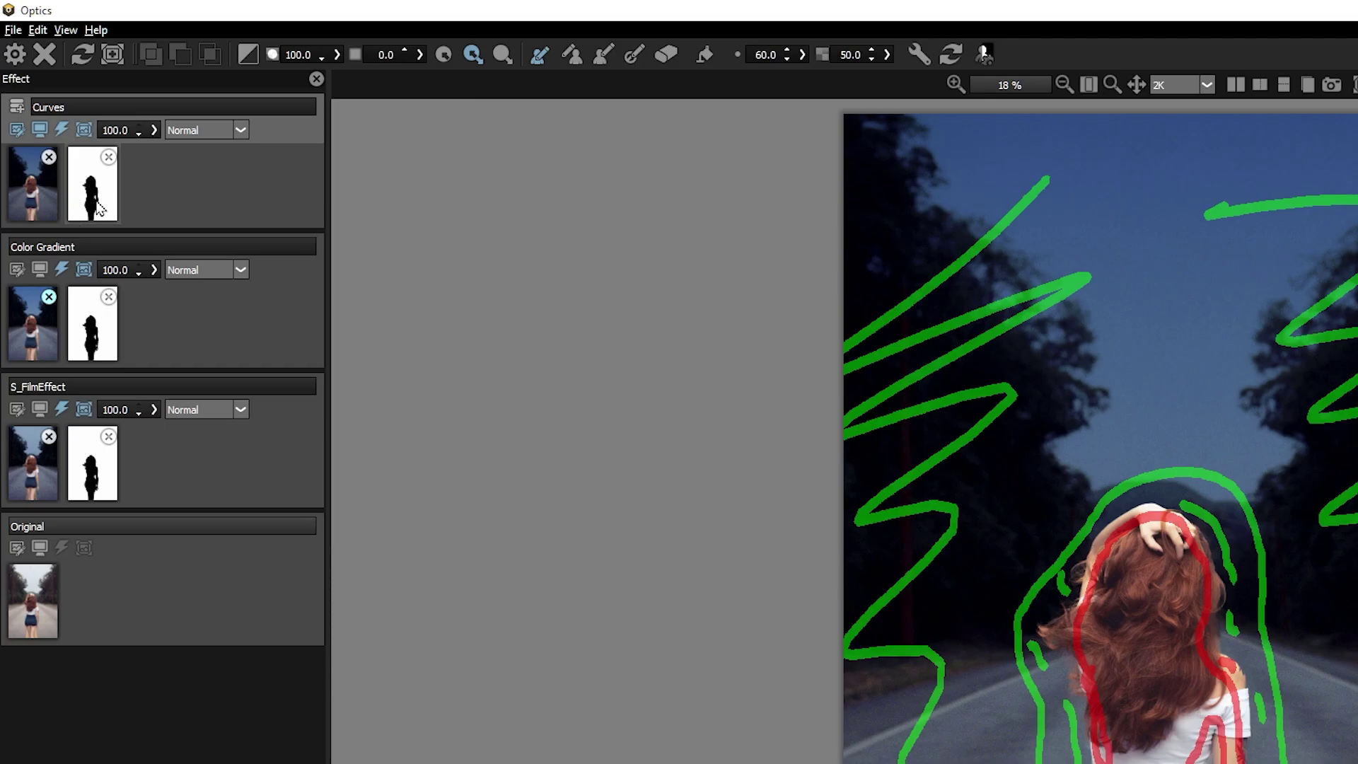
pyautogui.click(247, 56)
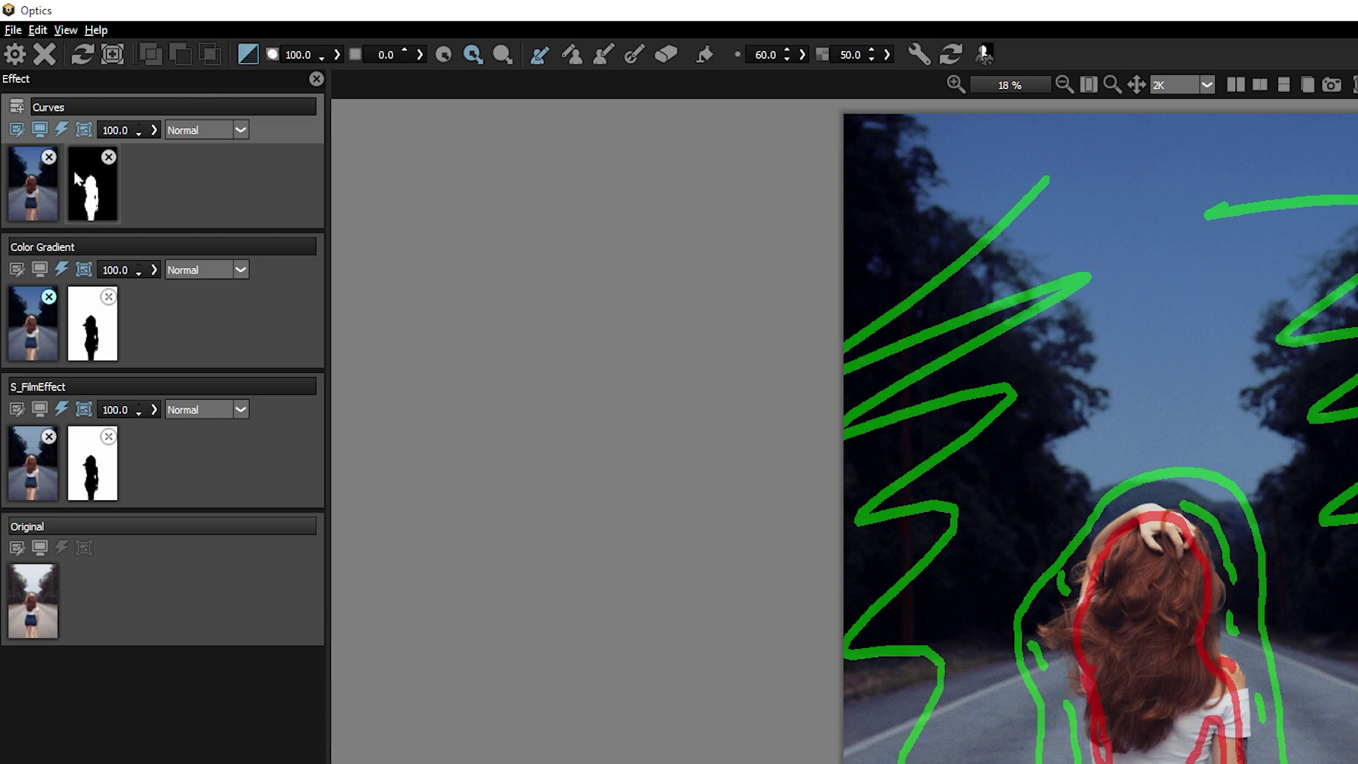
pyautogui.click(35, 202)
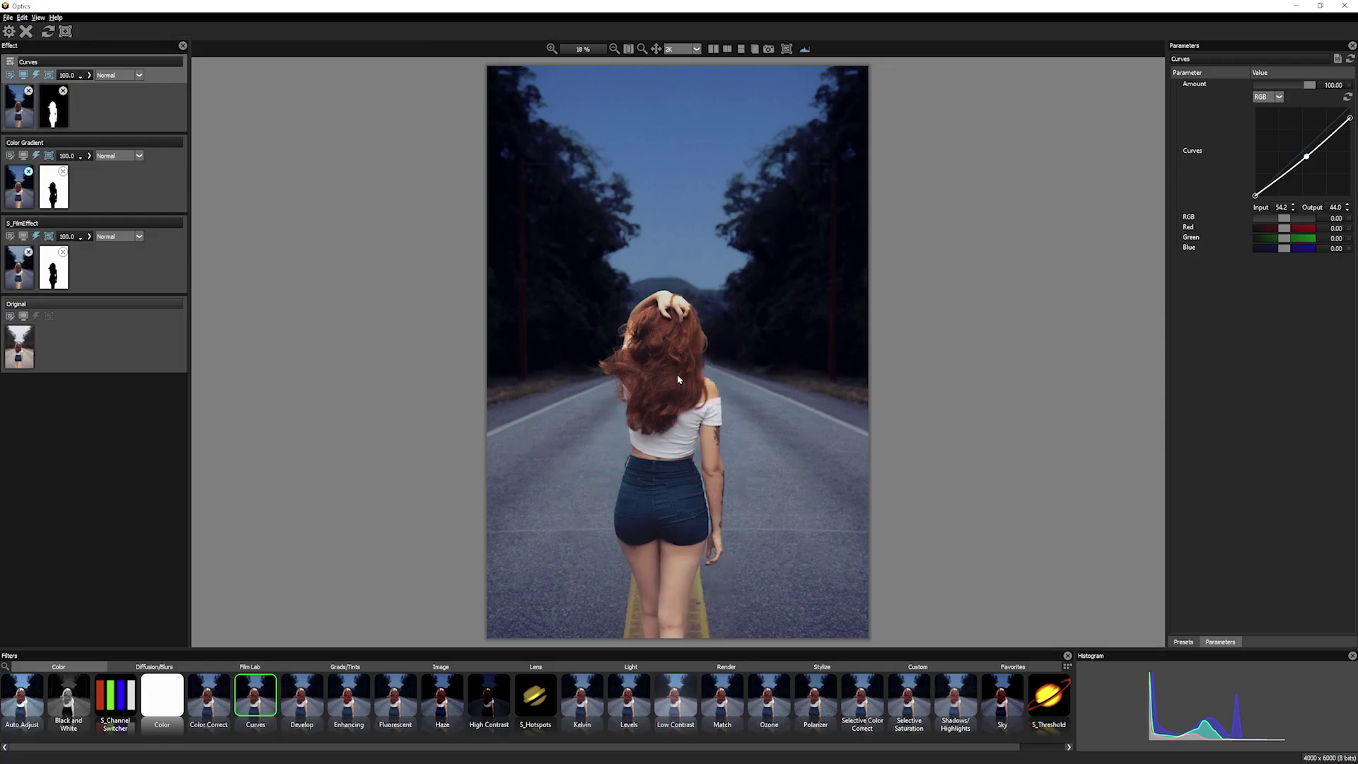
# Lower the RGB curve to darken her further and raise the Blue curve, then add a new layer
pyautogui.click(35, 74)
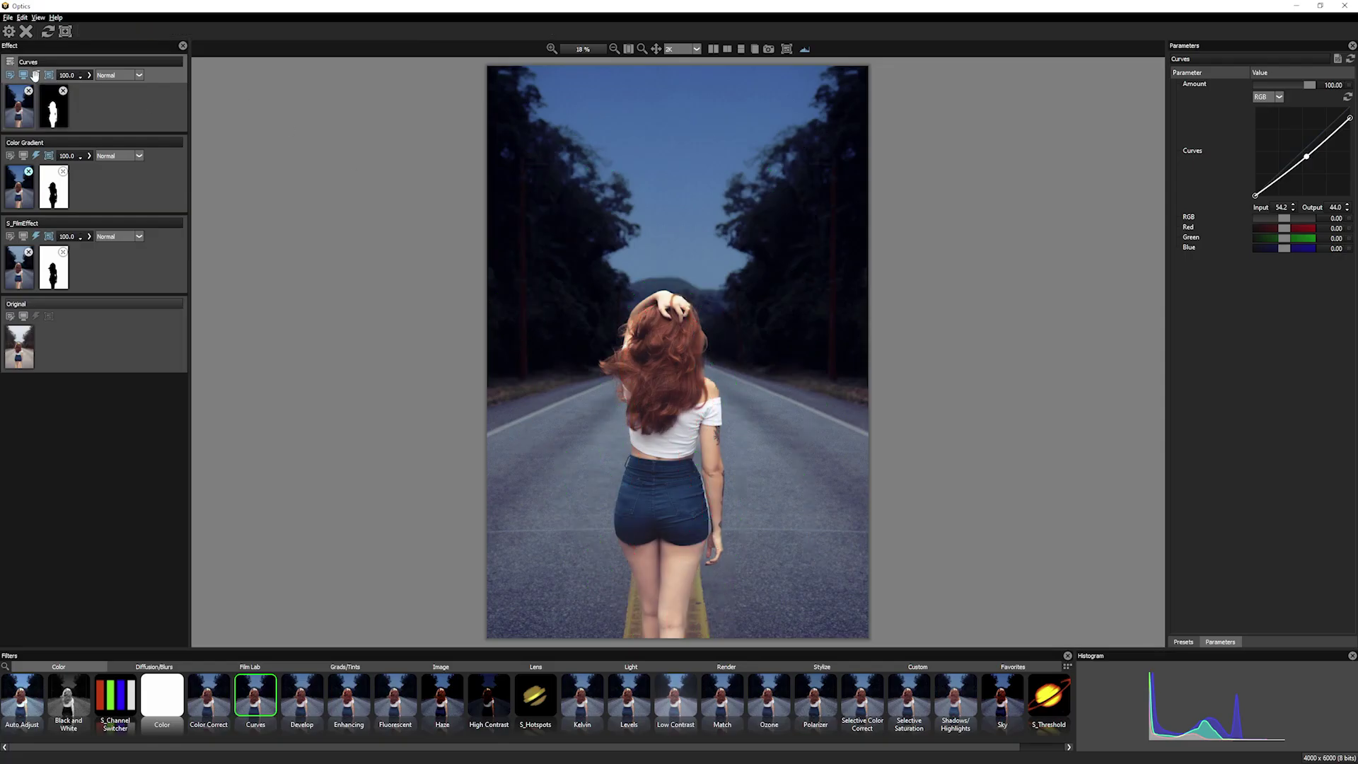
pyautogui.click(35, 74)
pyautogui.moveTo(1306, 157); pyautogui.dragTo(1297, 161)
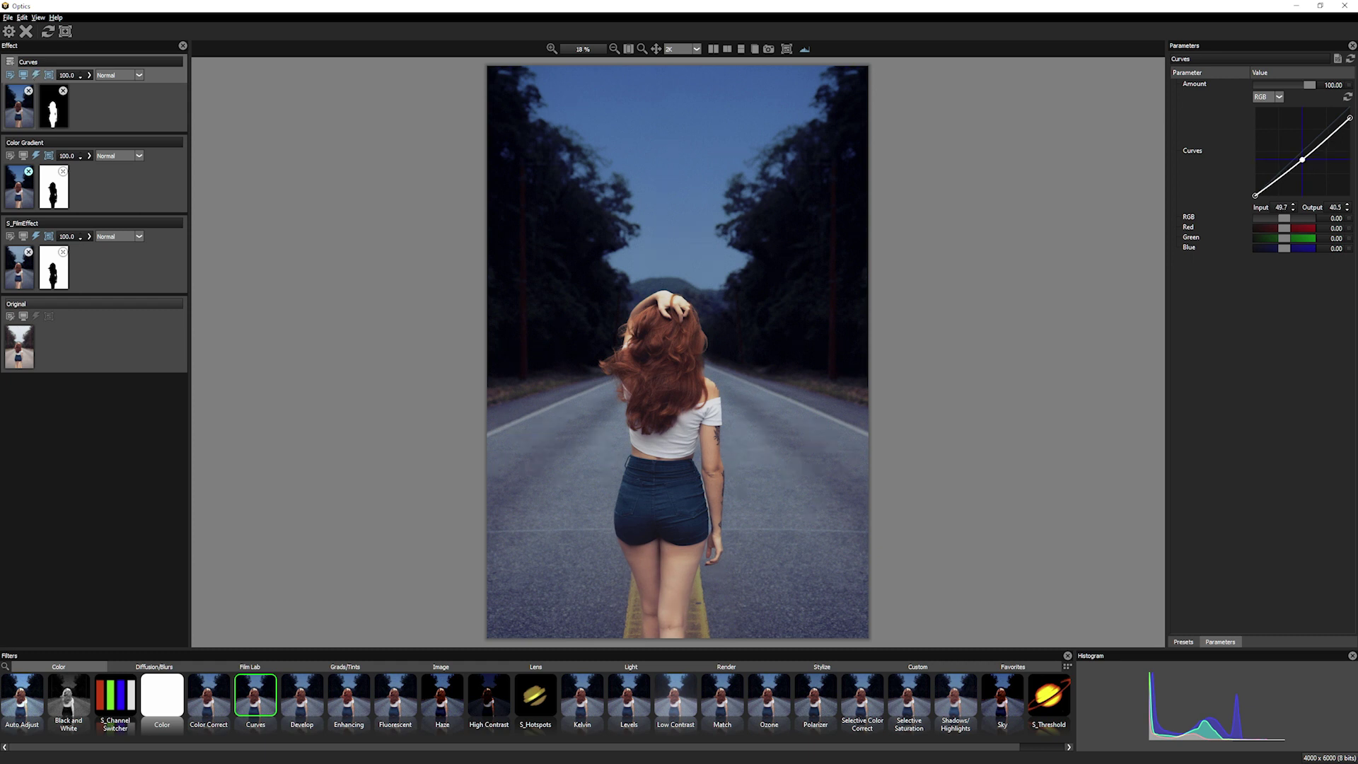
pyautogui.click(1263, 96)
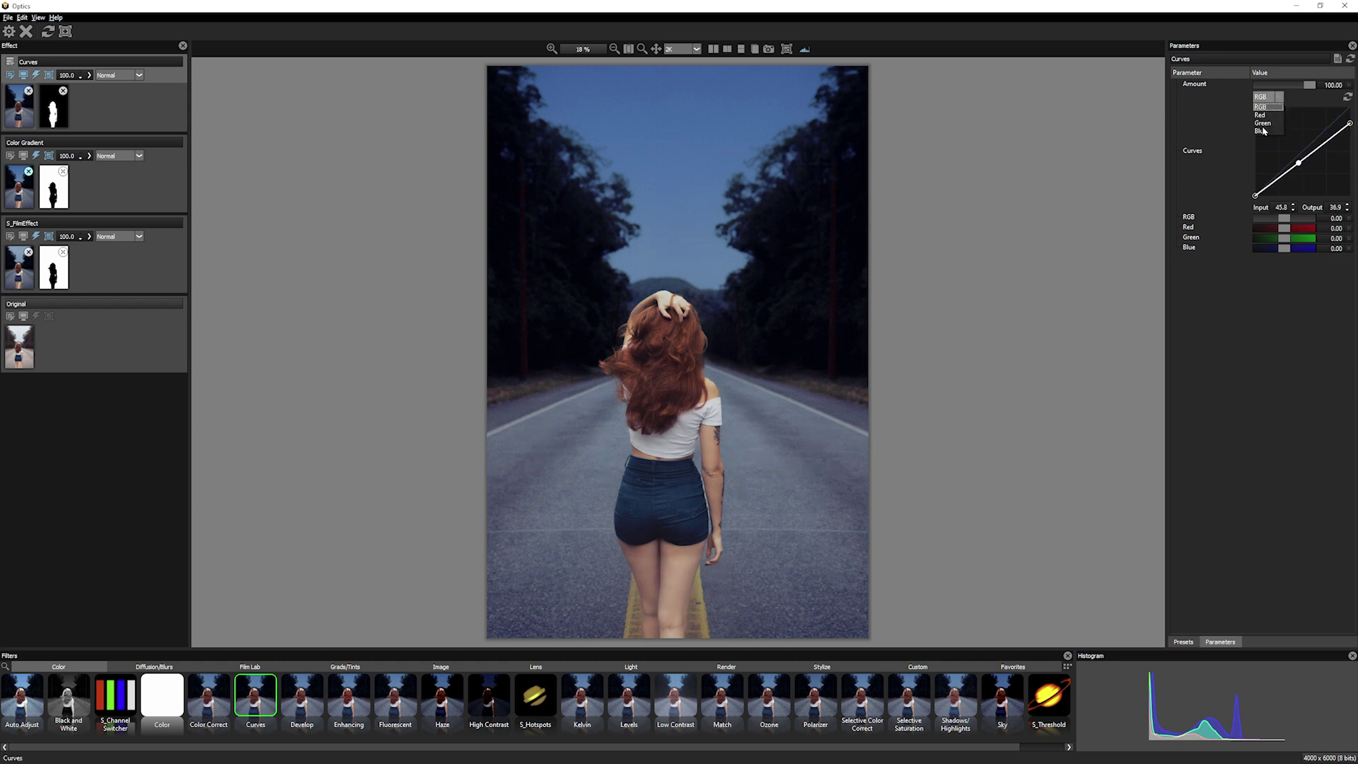
pyautogui.click(1266, 133)
pyautogui.moveTo(1309, 157); pyautogui.dragTo(1289, 159)
pyautogui.click(14, 94)
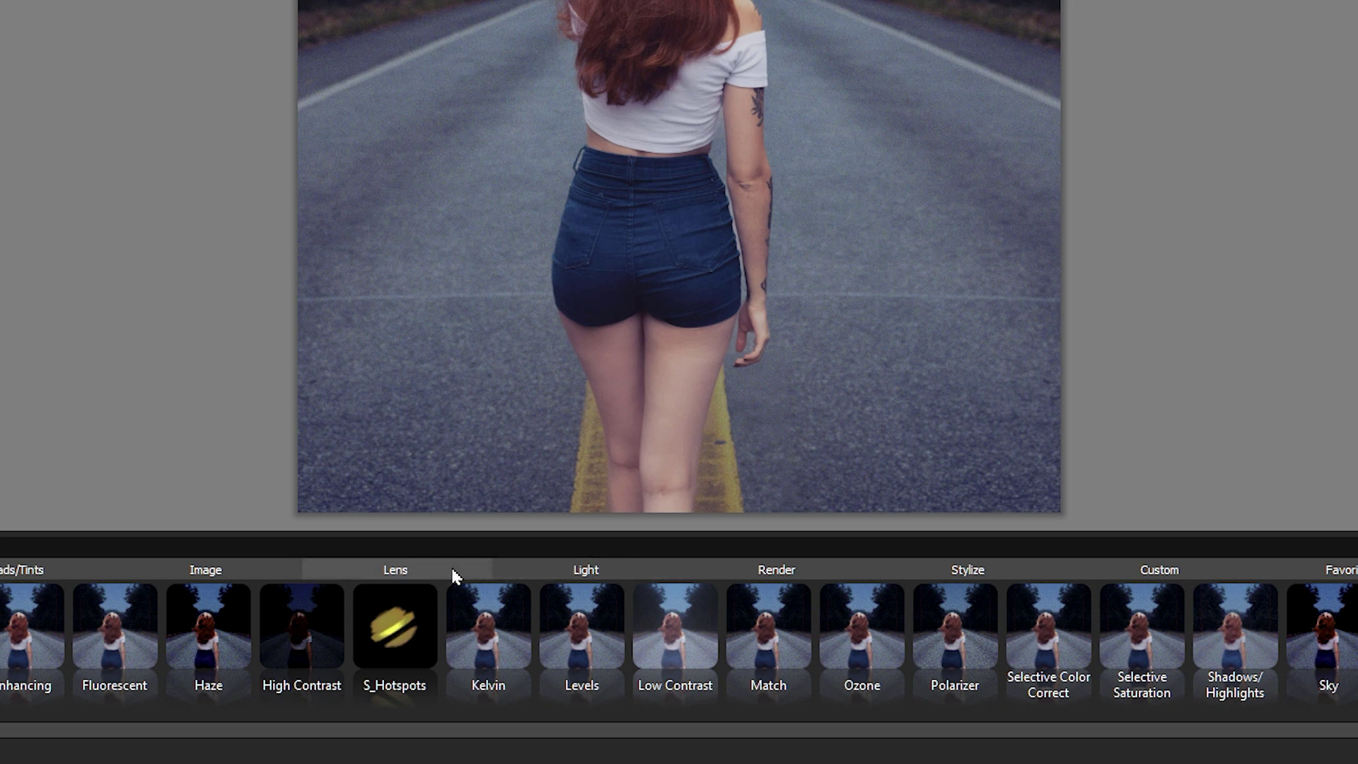
# Apply the S_NightSky render filter and choose its Sagittarius preset
pyautogui.click(664, 668)
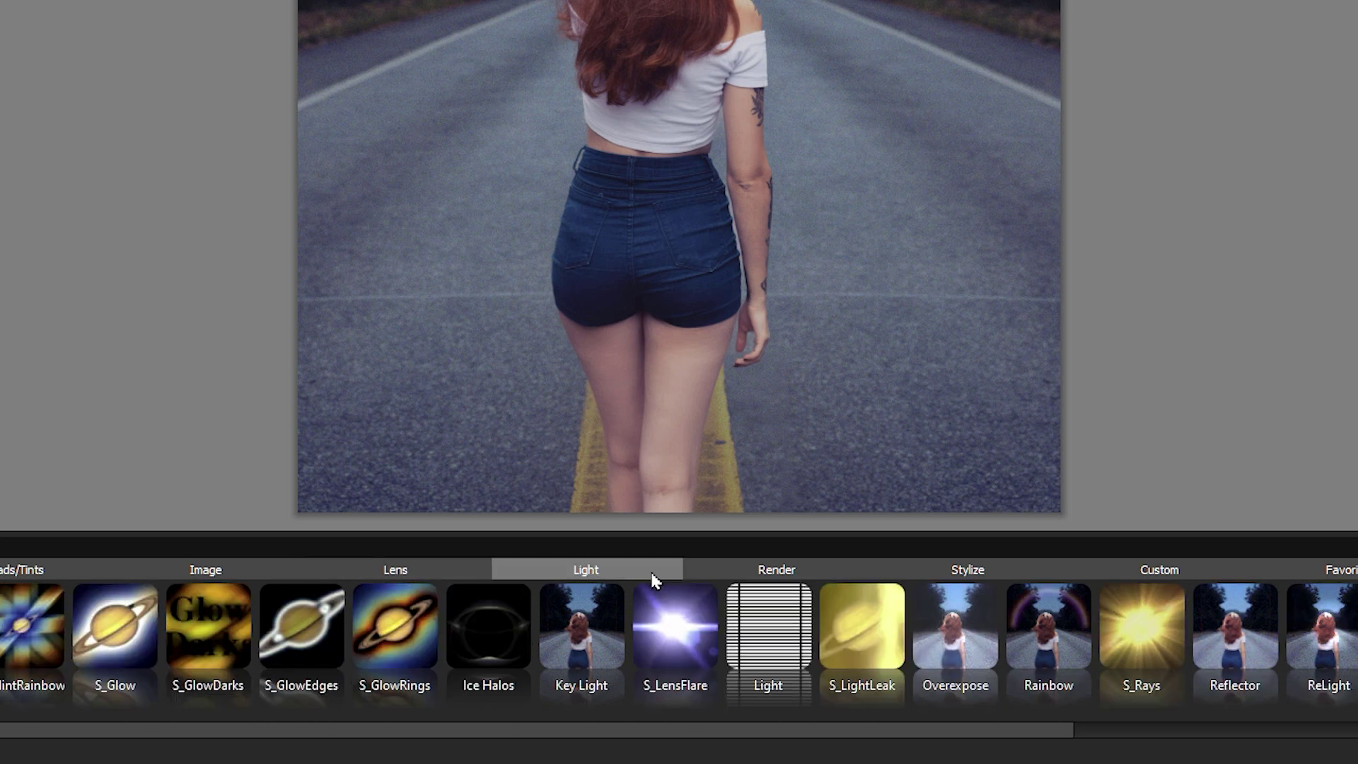
pyautogui.click(794, 574)
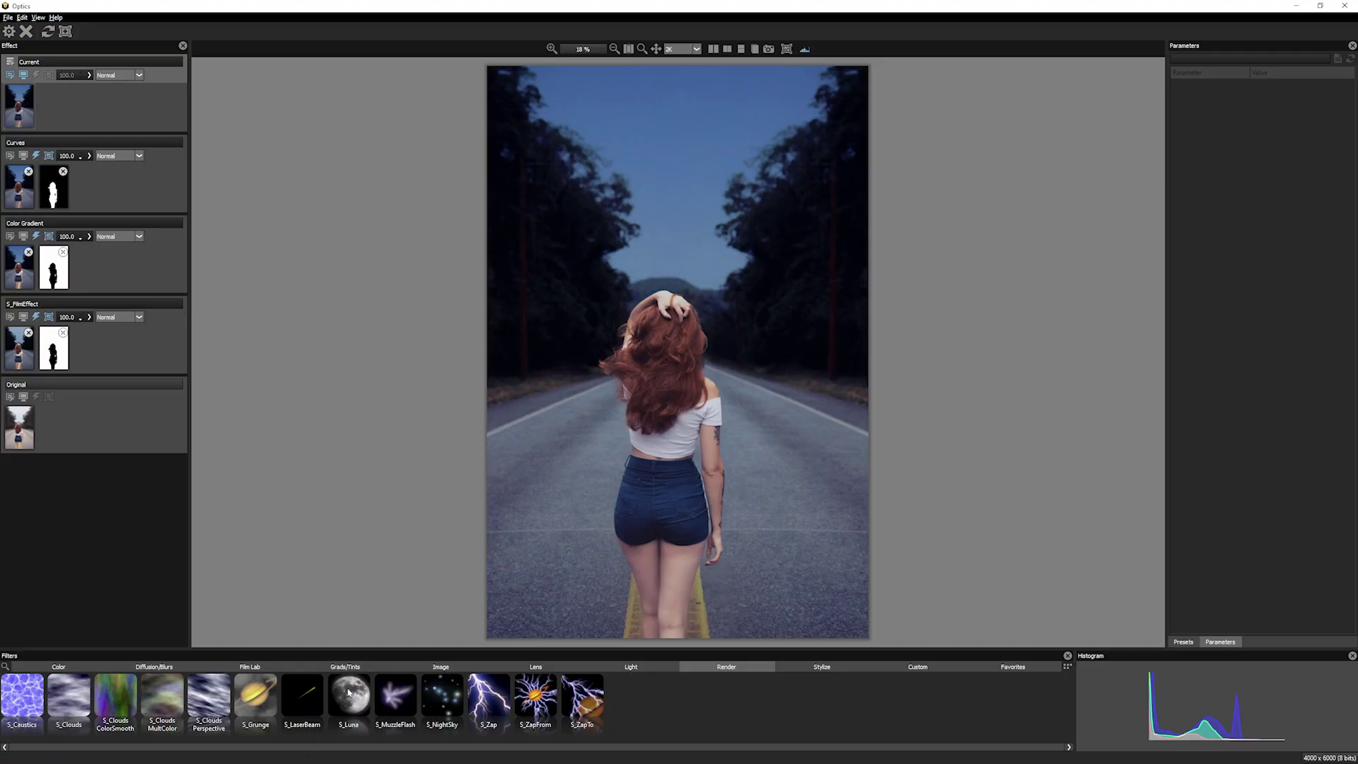
pyautogui.click(439, 702)
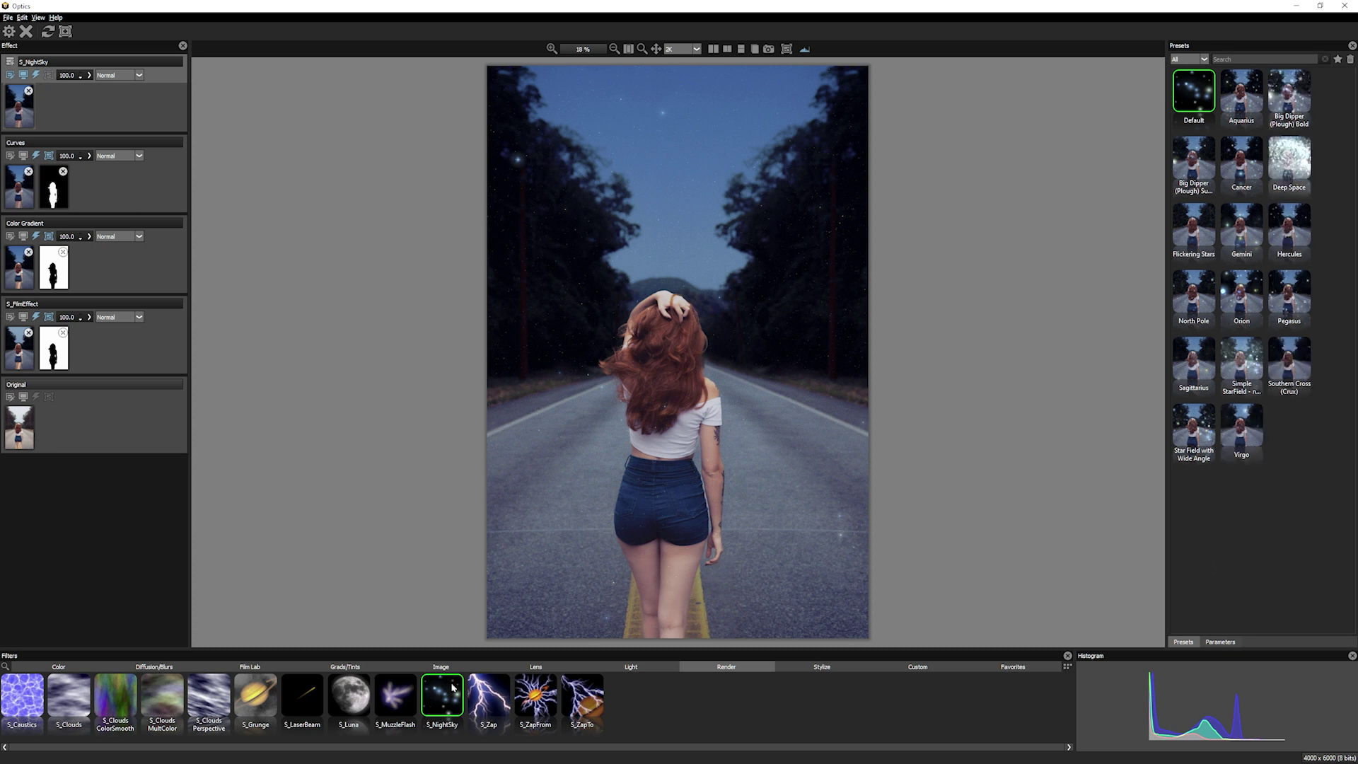
pyautogui.click(1192, 227)
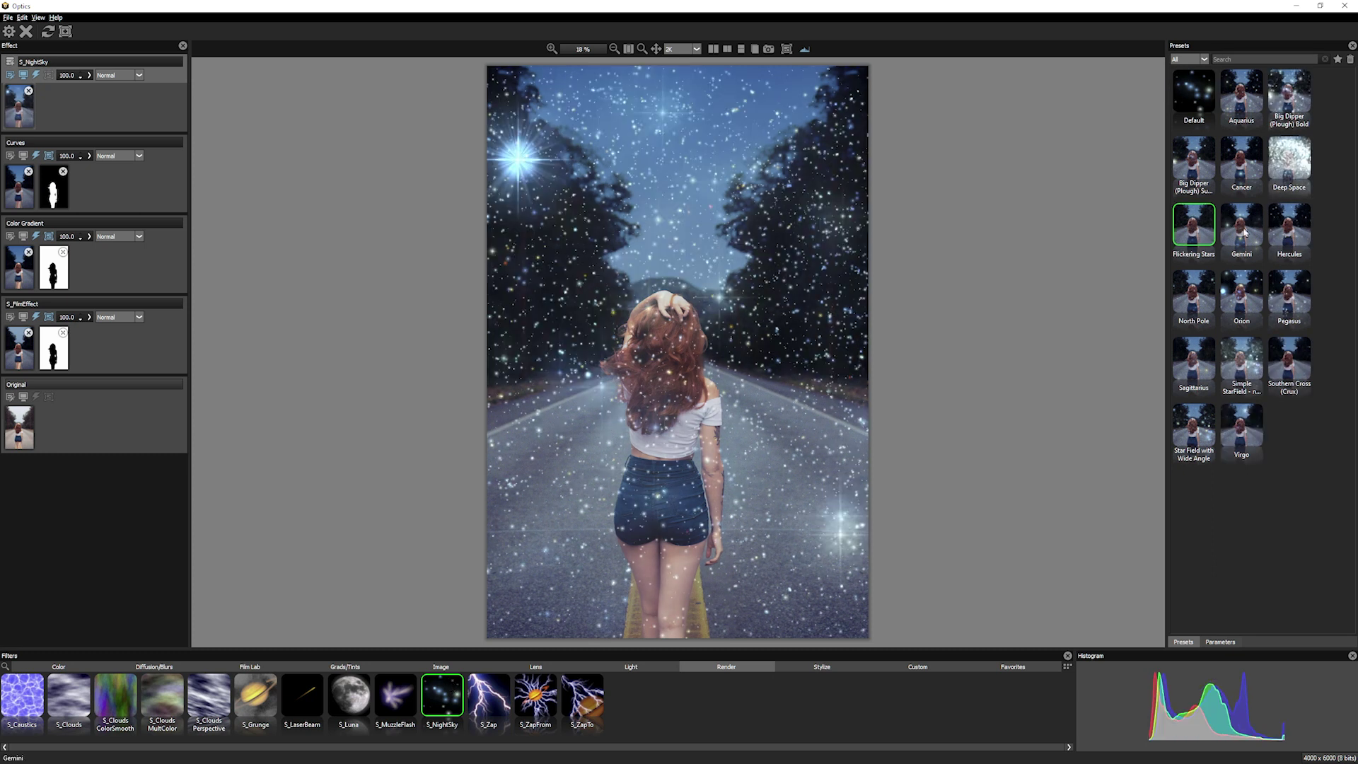
pyautogui.click(1197, 308)
pyautogui.click(1206, 357)
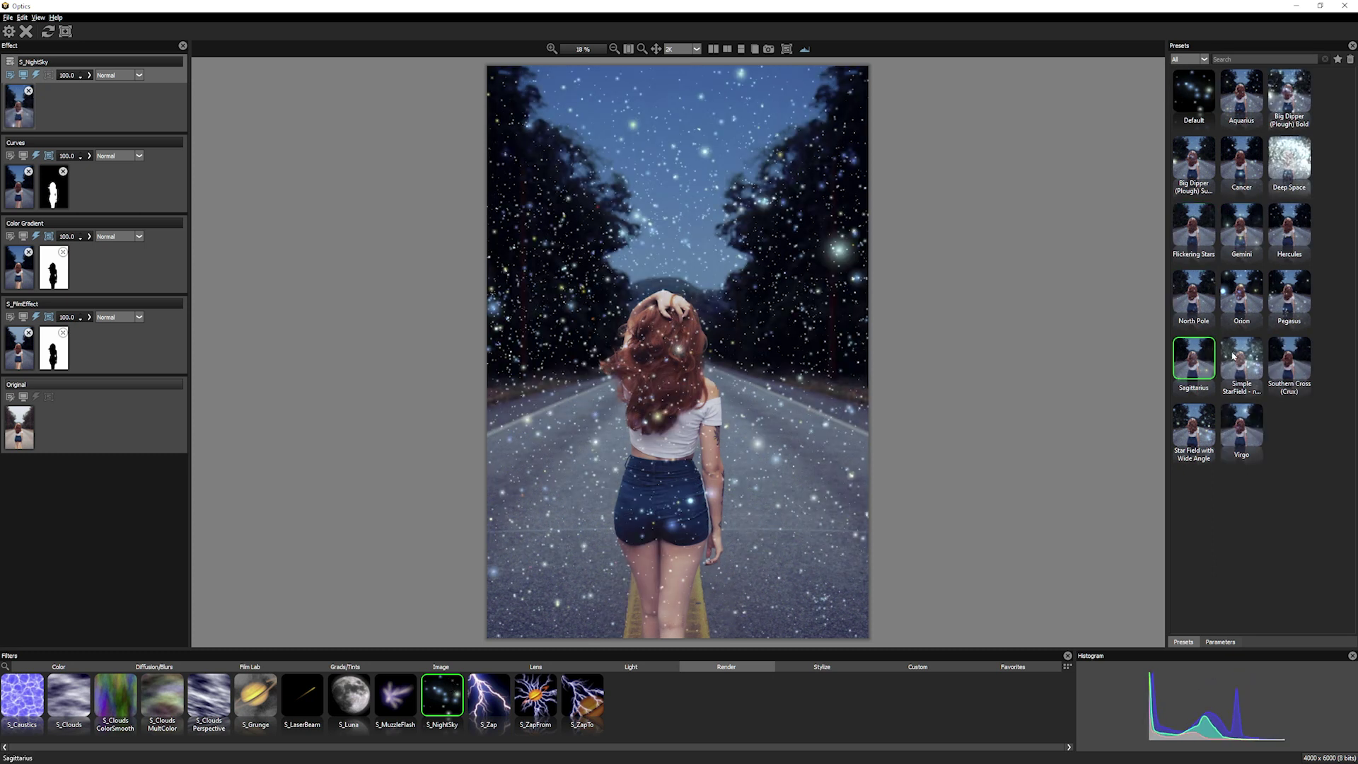
pyautogui.click(1202, 355)
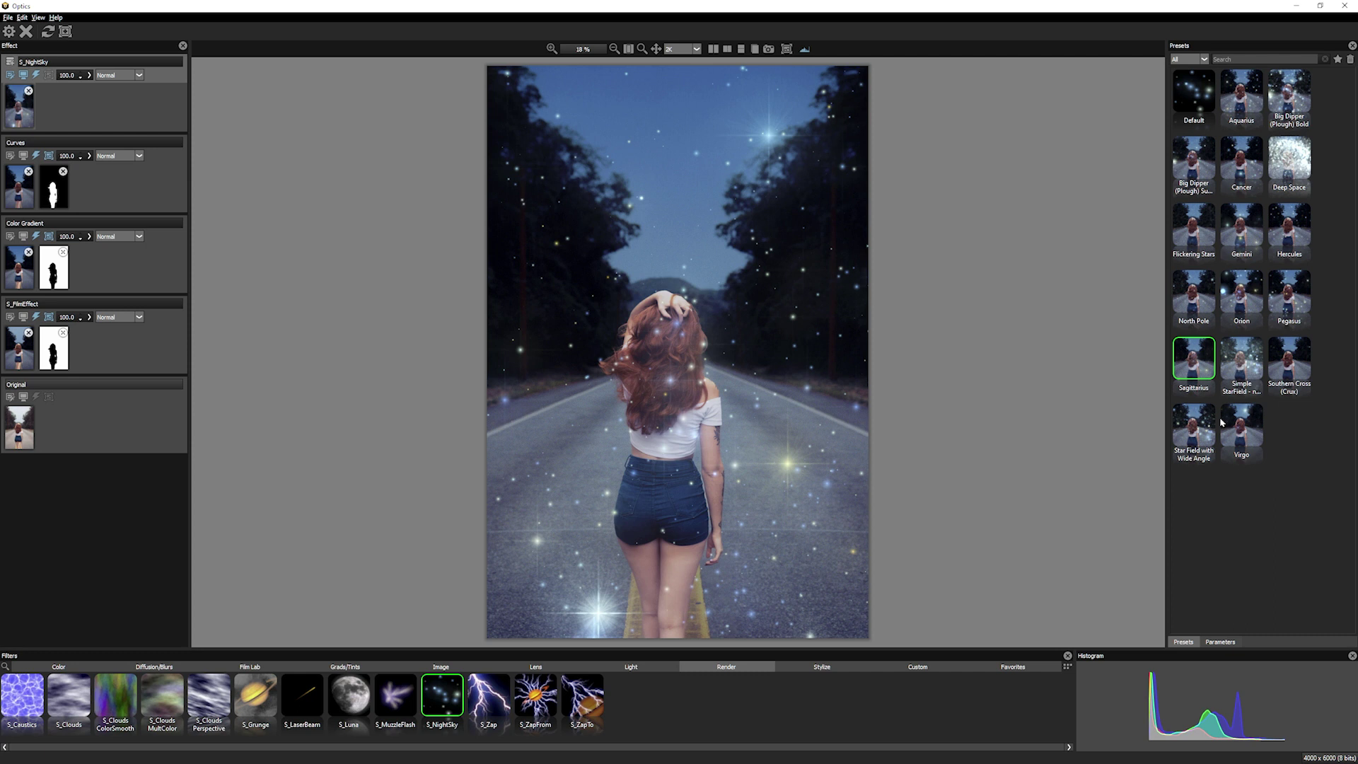
# Shift the night sky's Longitude to about 26.25
pyautogui.click(1222, 641)
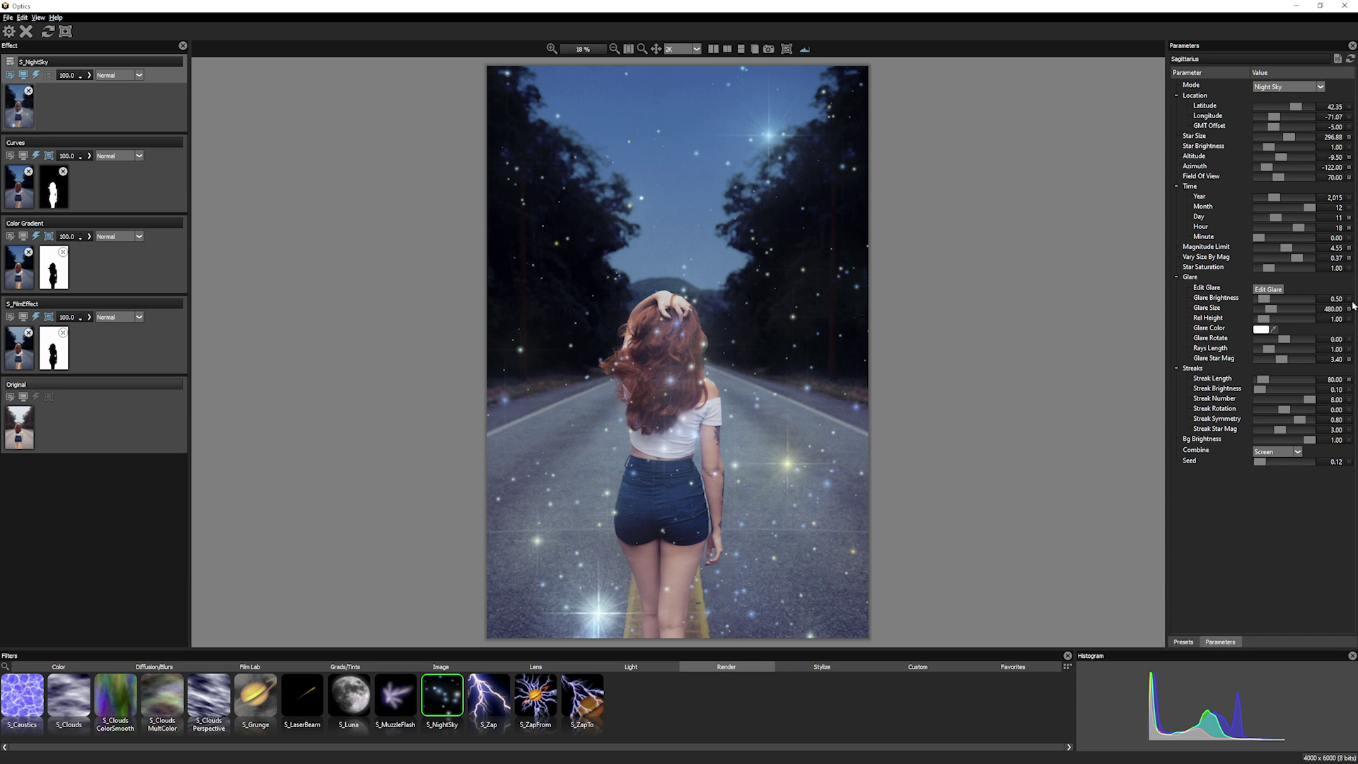
pyautogui.click(1285, 115)
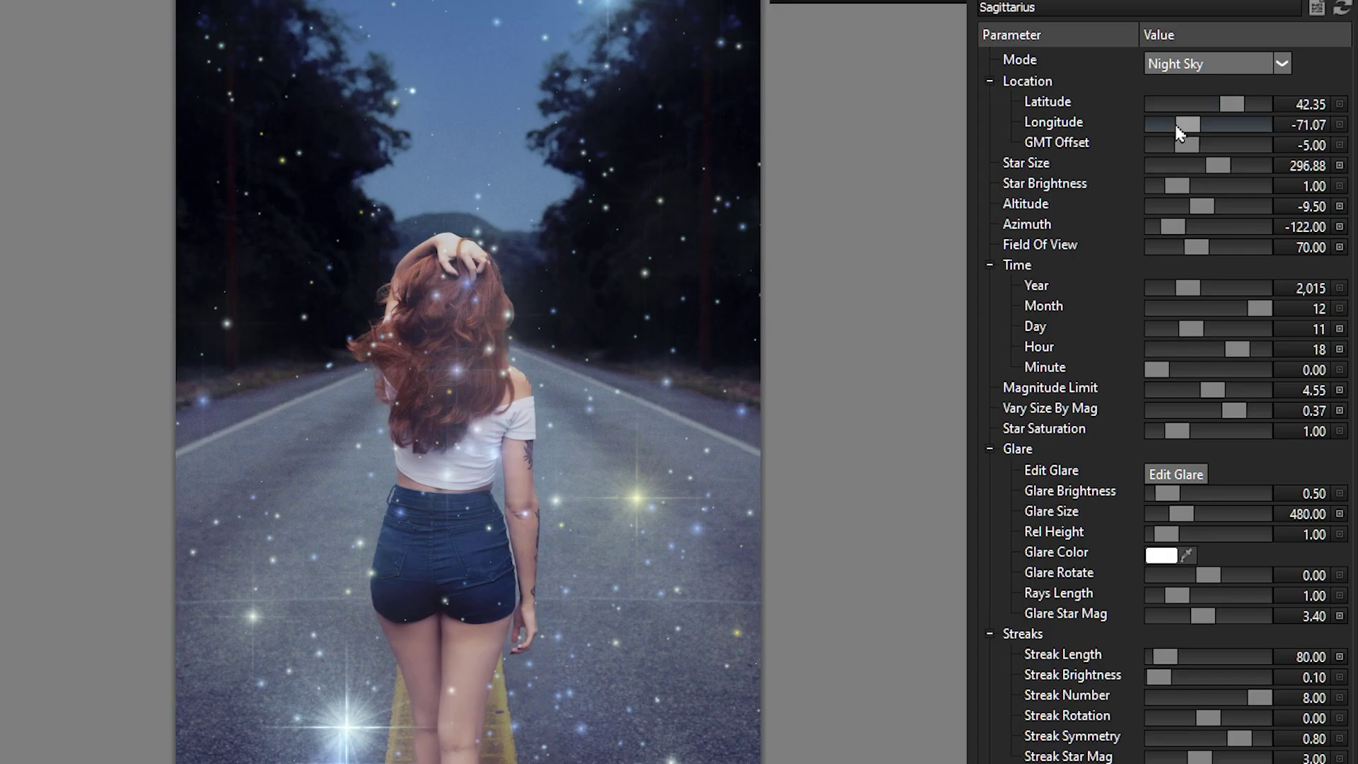
pyautogui.moveTo(1222, 127); pyautogui.dragTo(1213, 123)
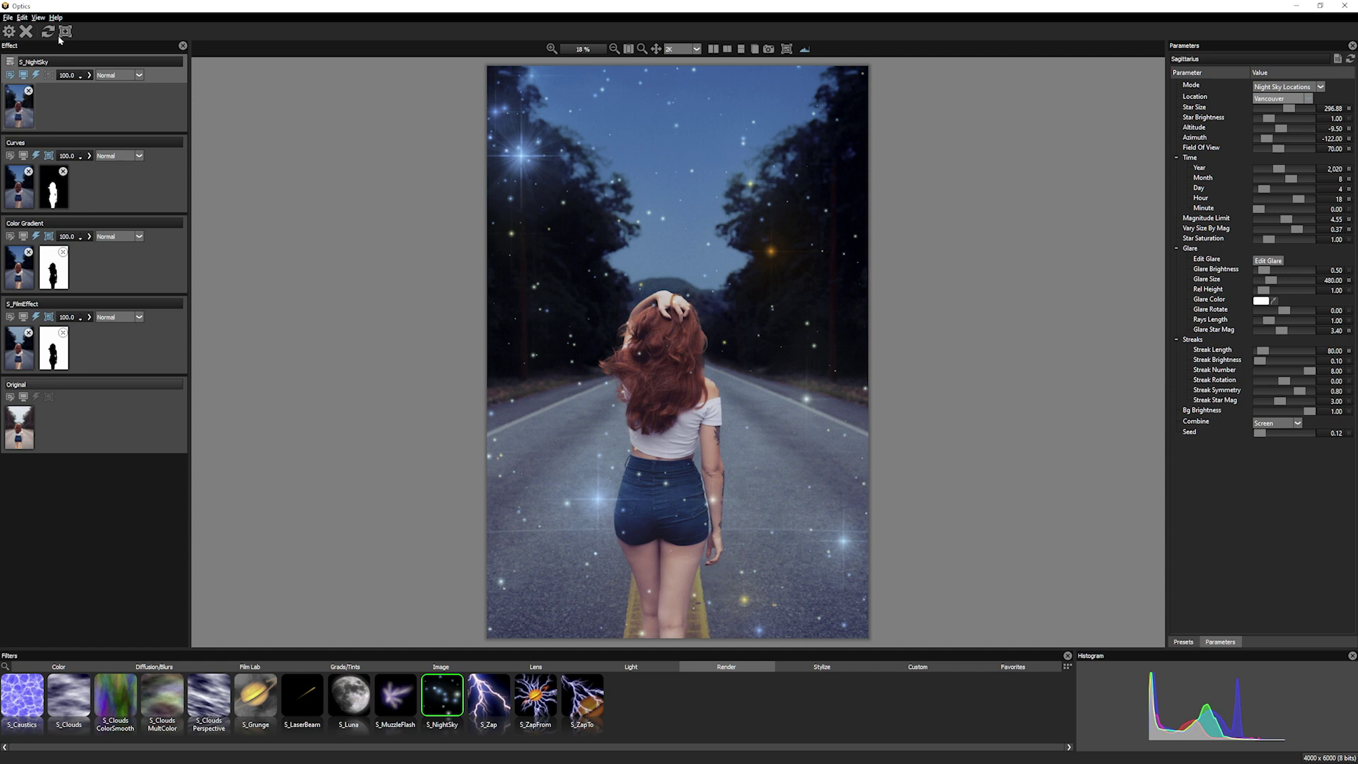
pyautogui.click(62, 34)
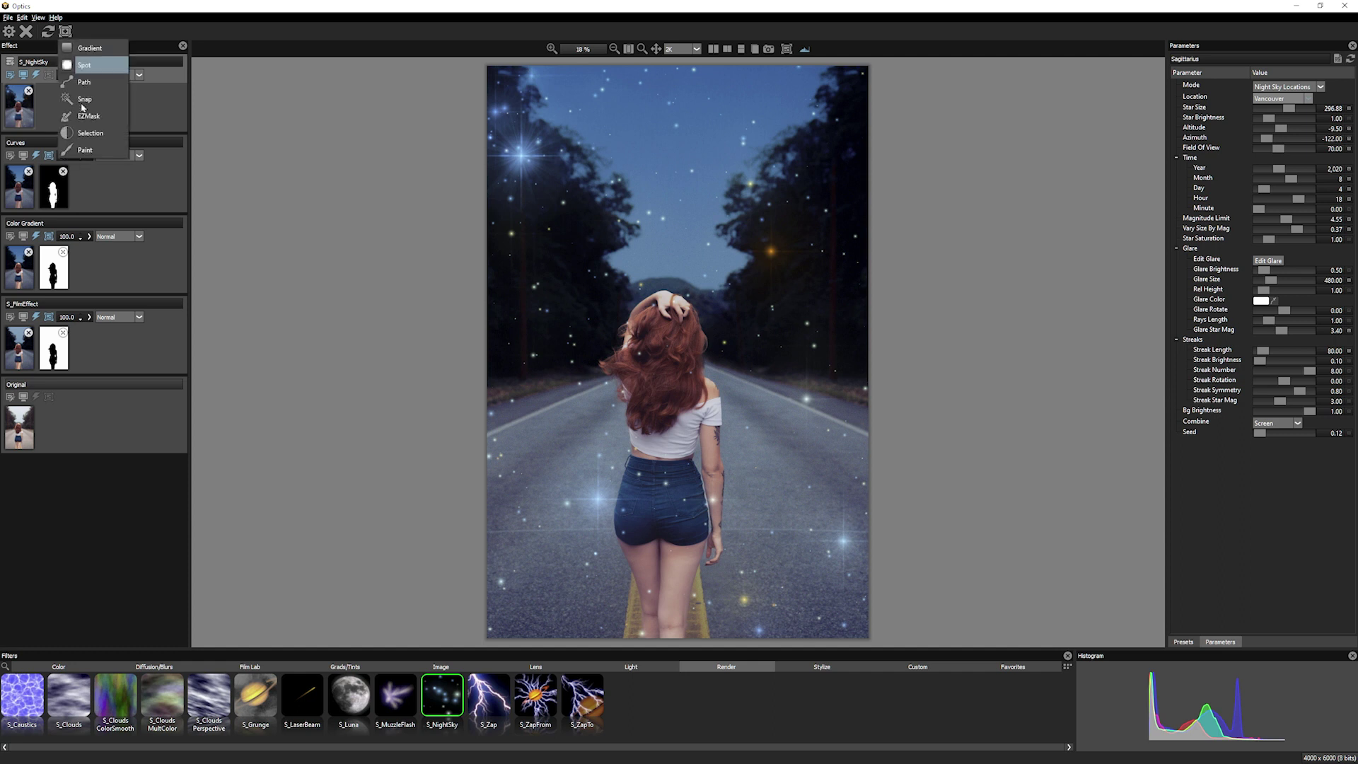
# Add an EZMask to the starfield, keeping the sky between the trees and excluding the trees
pyautogui.click(105, 118)
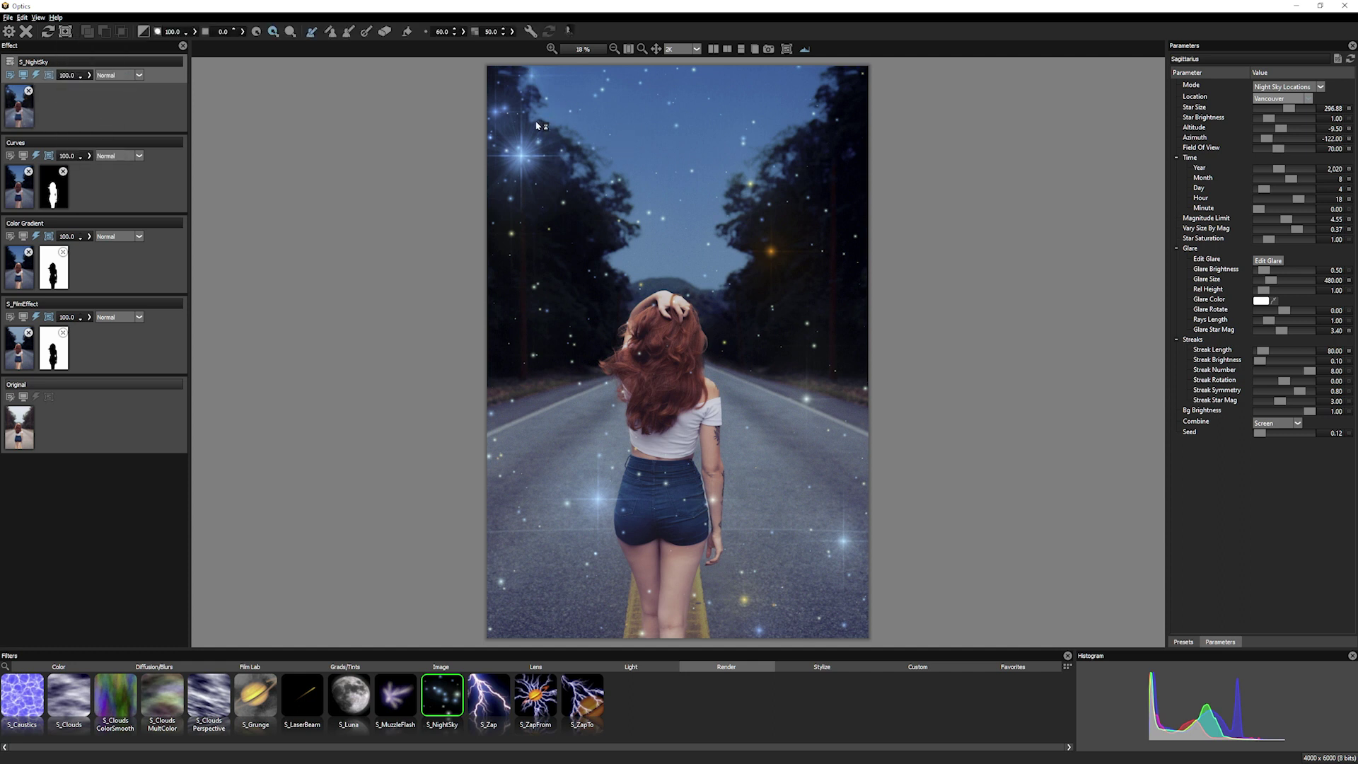
pyautogui.moveTo(555, 83)
pyautogui.mouseDown()
pyautogui.moveTo(673, 266)
pyautogui.moveTo(826, 46)
pyautogui.mouseUp()
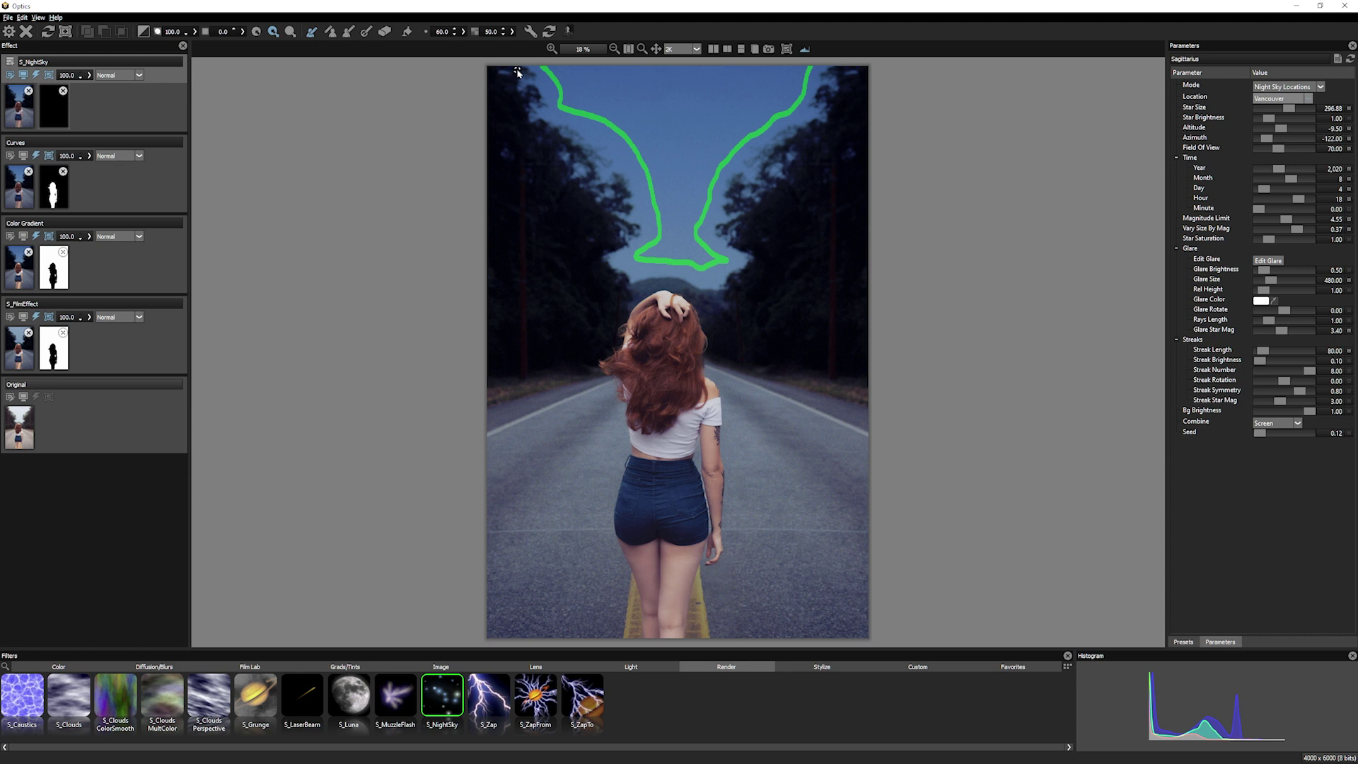
pyautogui.moveTo(513, 70)
pyautogui.mouseDown()
pyautogui.moveTo(561, 180)
pyautogui.moveTo(787, 248)
pyautogui.mouseUp()
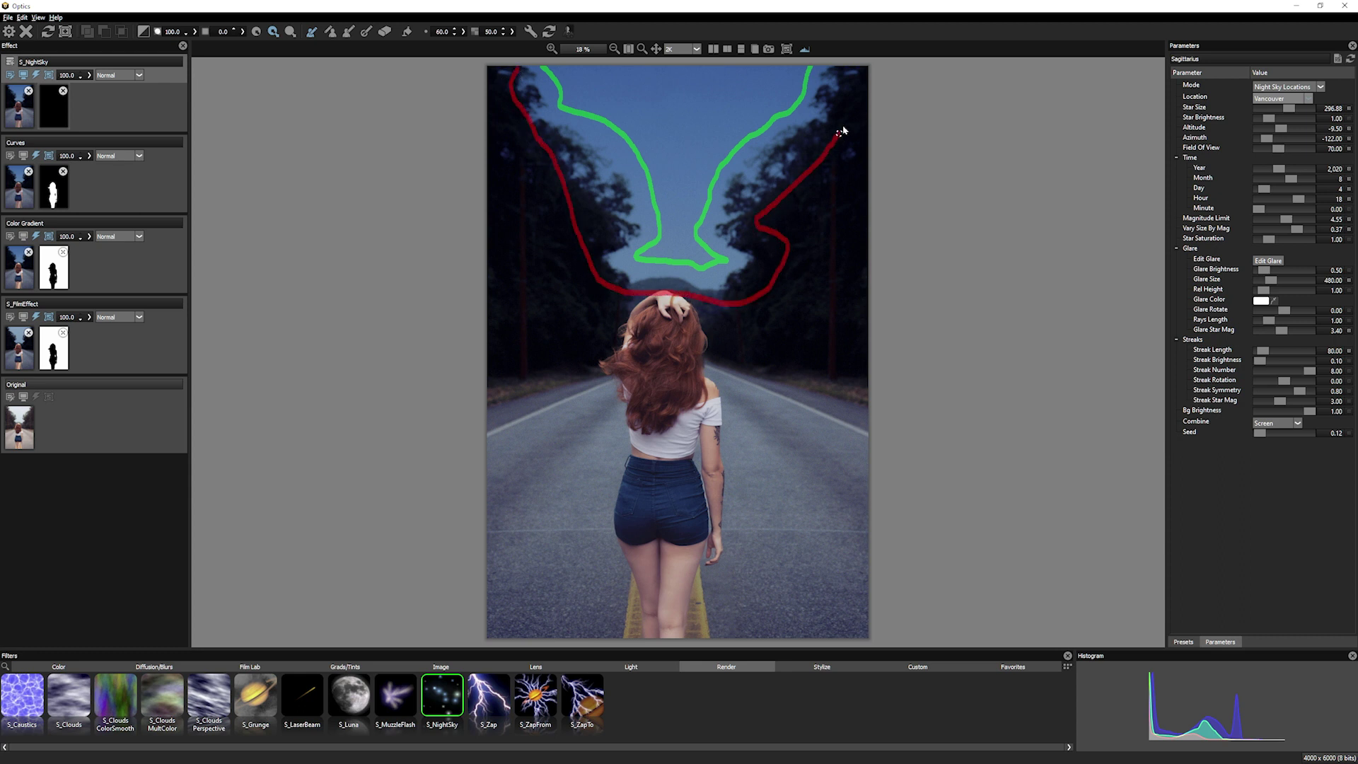
pyautogui.moveTo(787, 247); pyautogui.dragTo(853, 67)
pyautogui.click(662, 109)
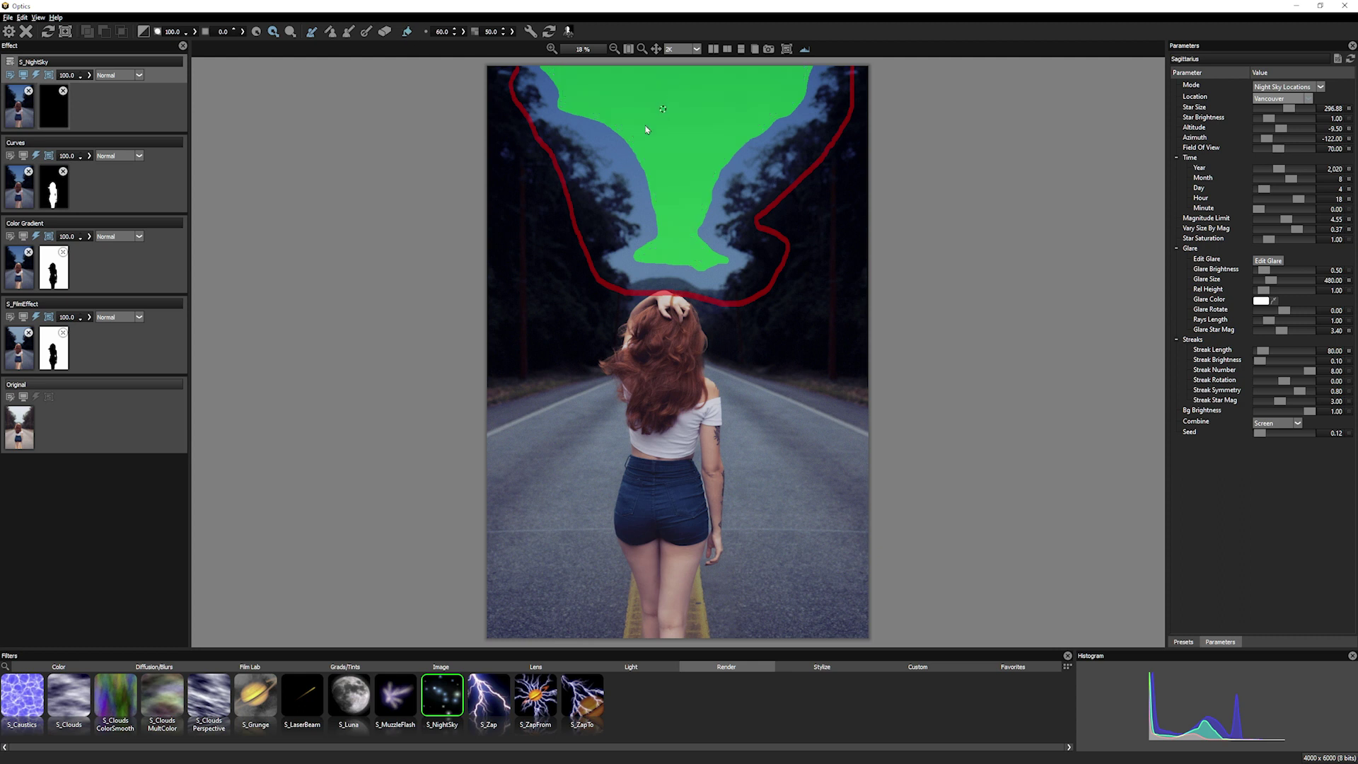
pyautogui.click(552, 305)
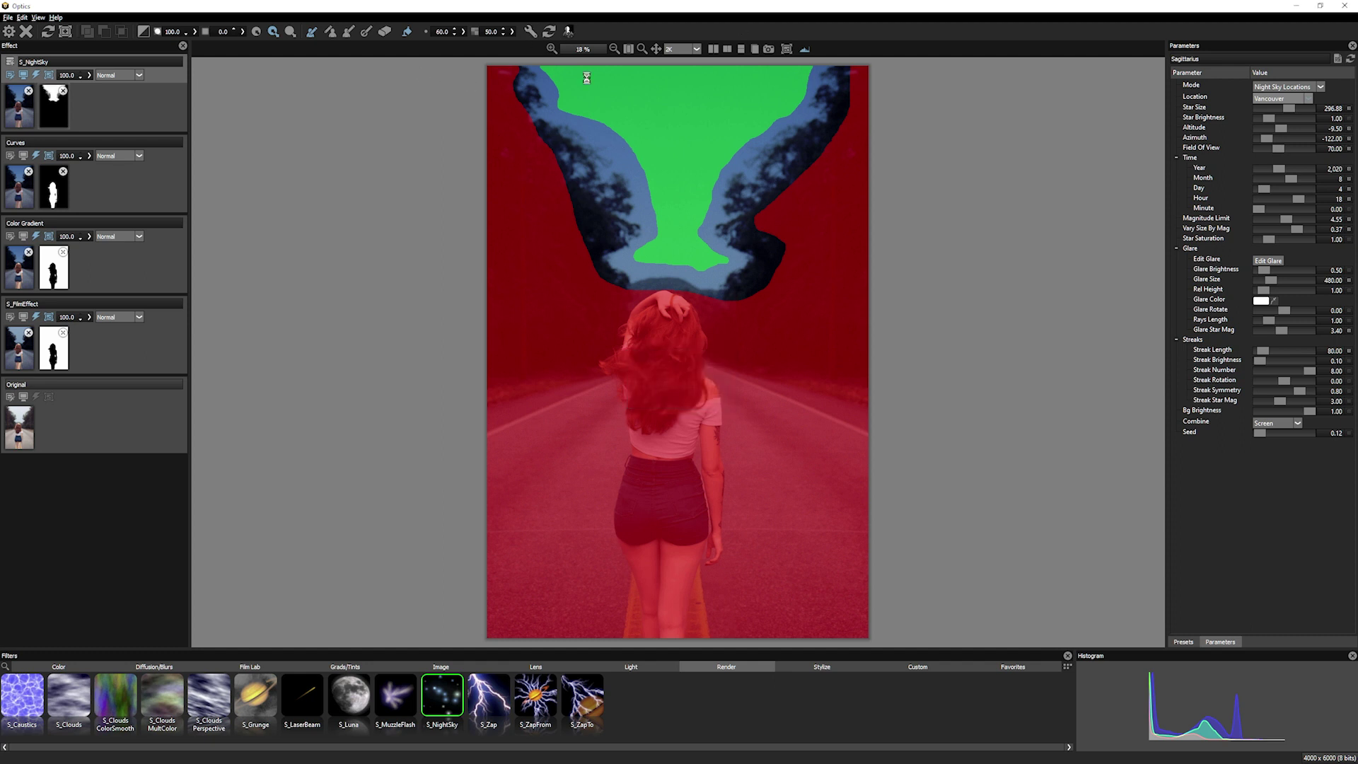
# Set the mask edge feather to 0, apply the mask, and raise the stars' Altitude
pyautogui.moveTo(491, 36); pyautogui.dragTo(477, 36)
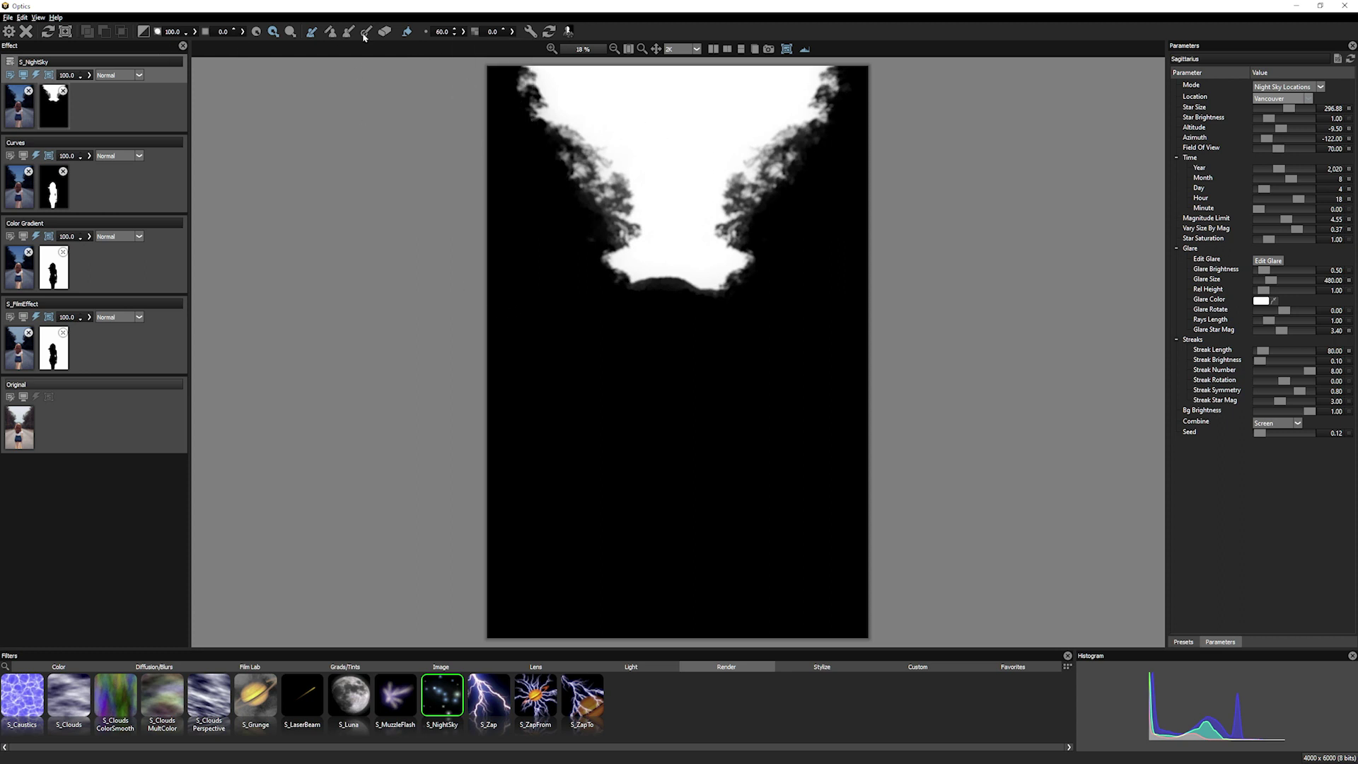
pyautogui.click(19, 106)
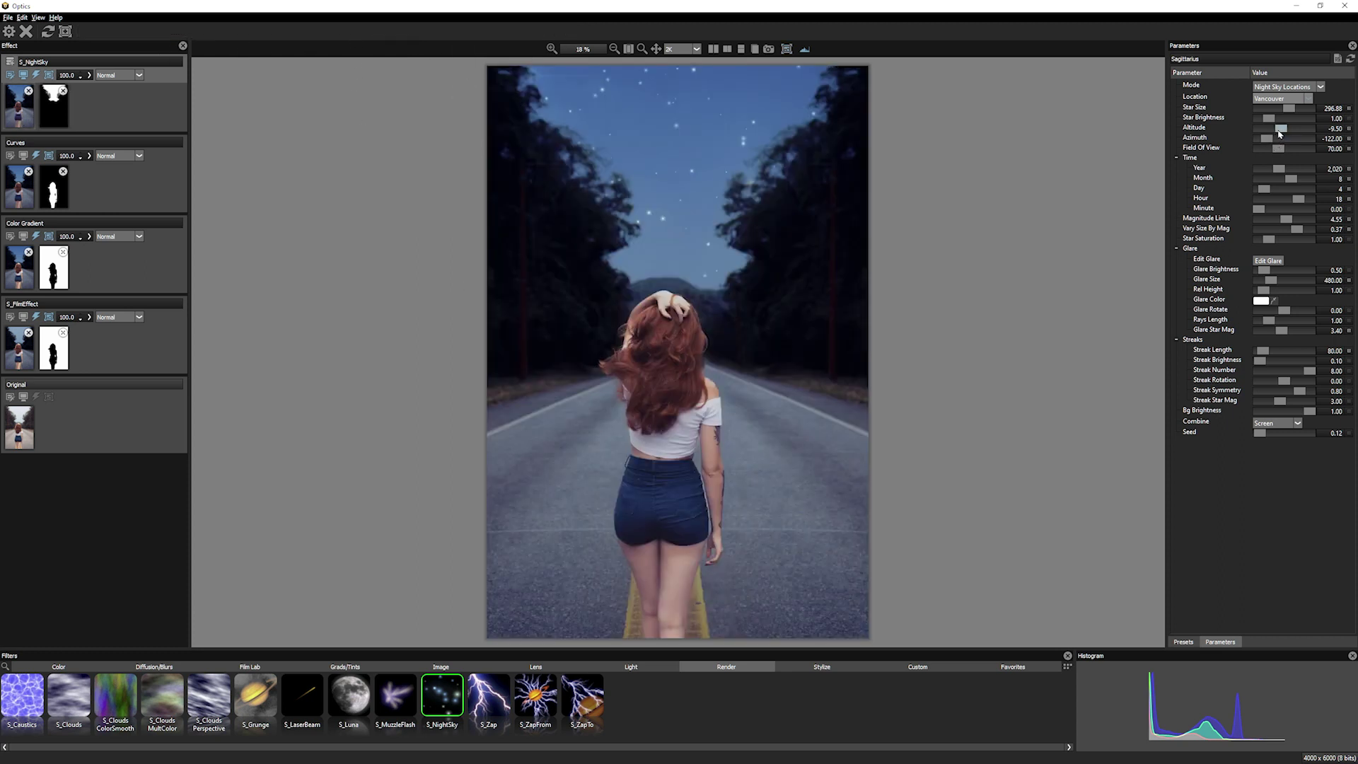
pyautogui.moveTo(1282, 132); pyautogui.dragTo(1285, 132)
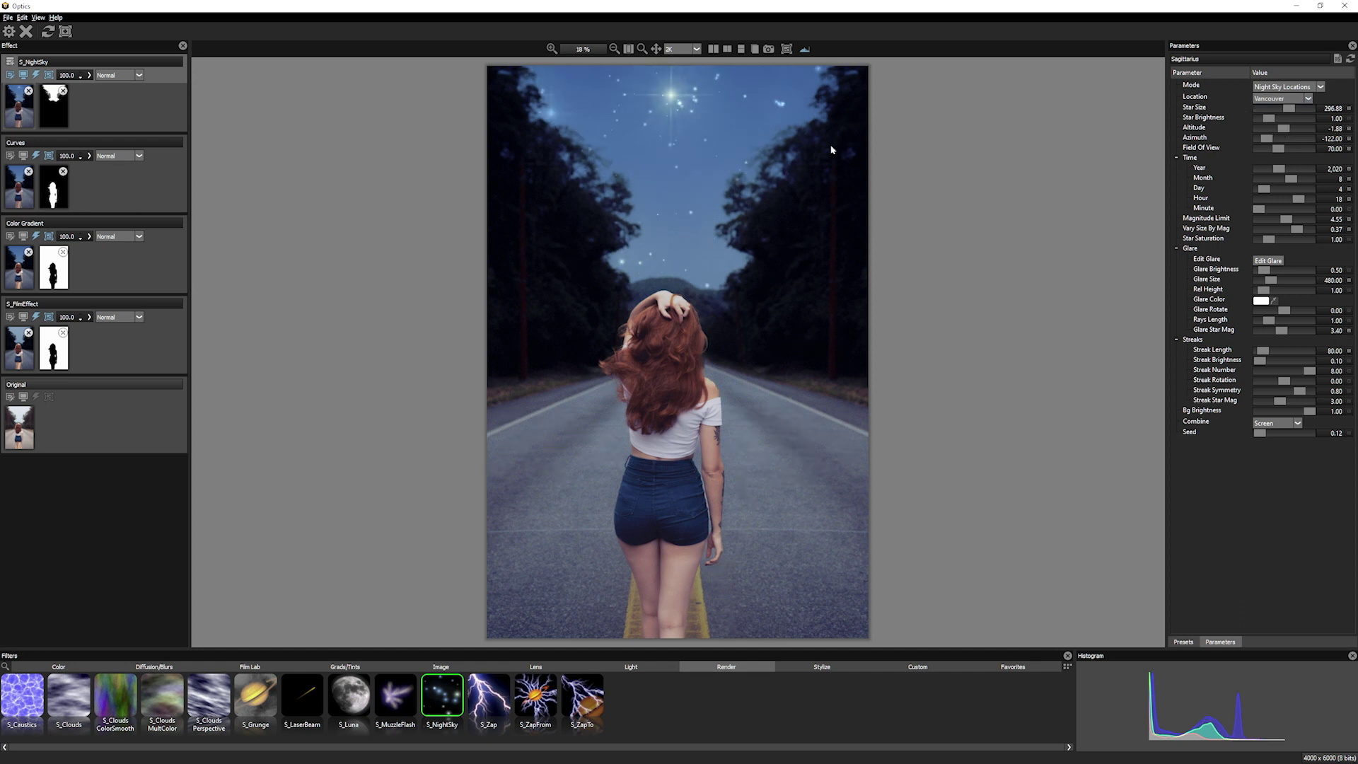
# Add an S_LensFlare on a new layer and move it into the sky right of the woman
pyautogui.click(722, 190)
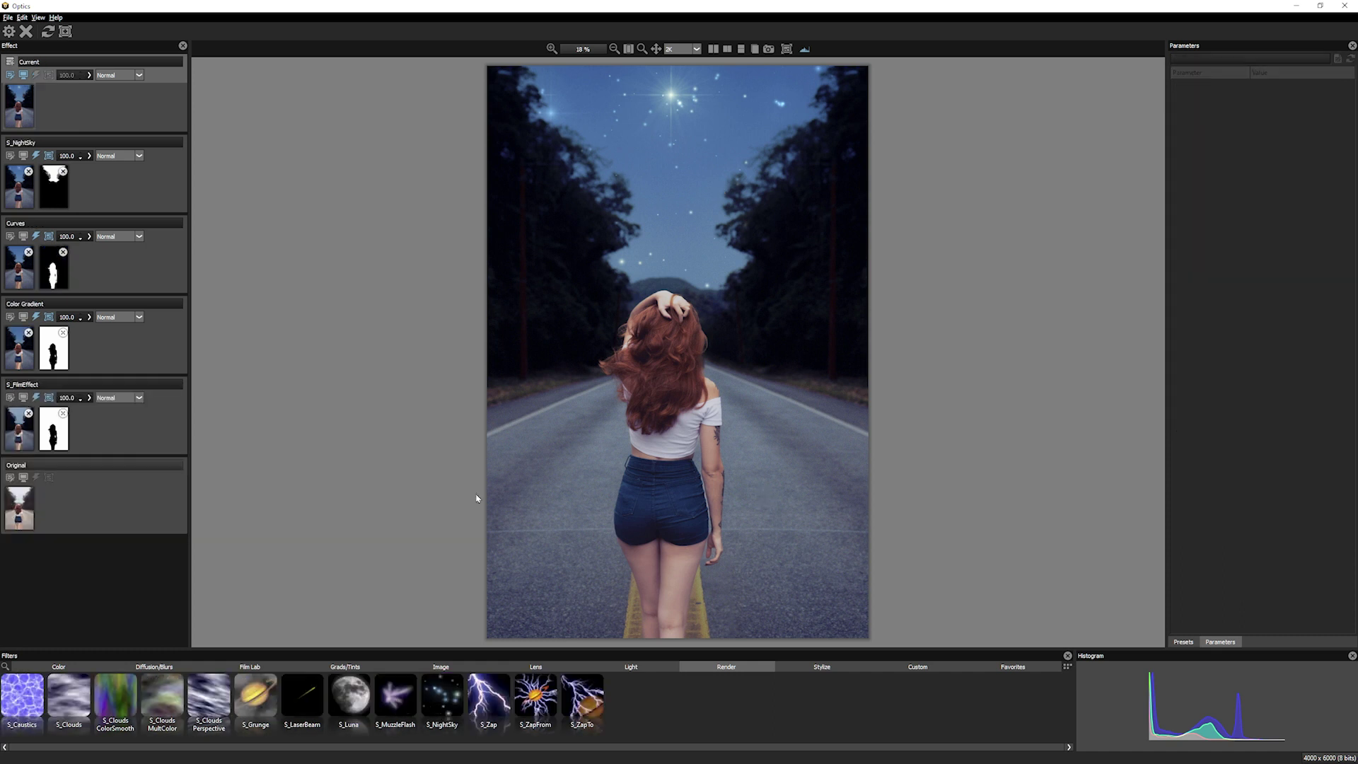
pyautogui.click(632, 665)
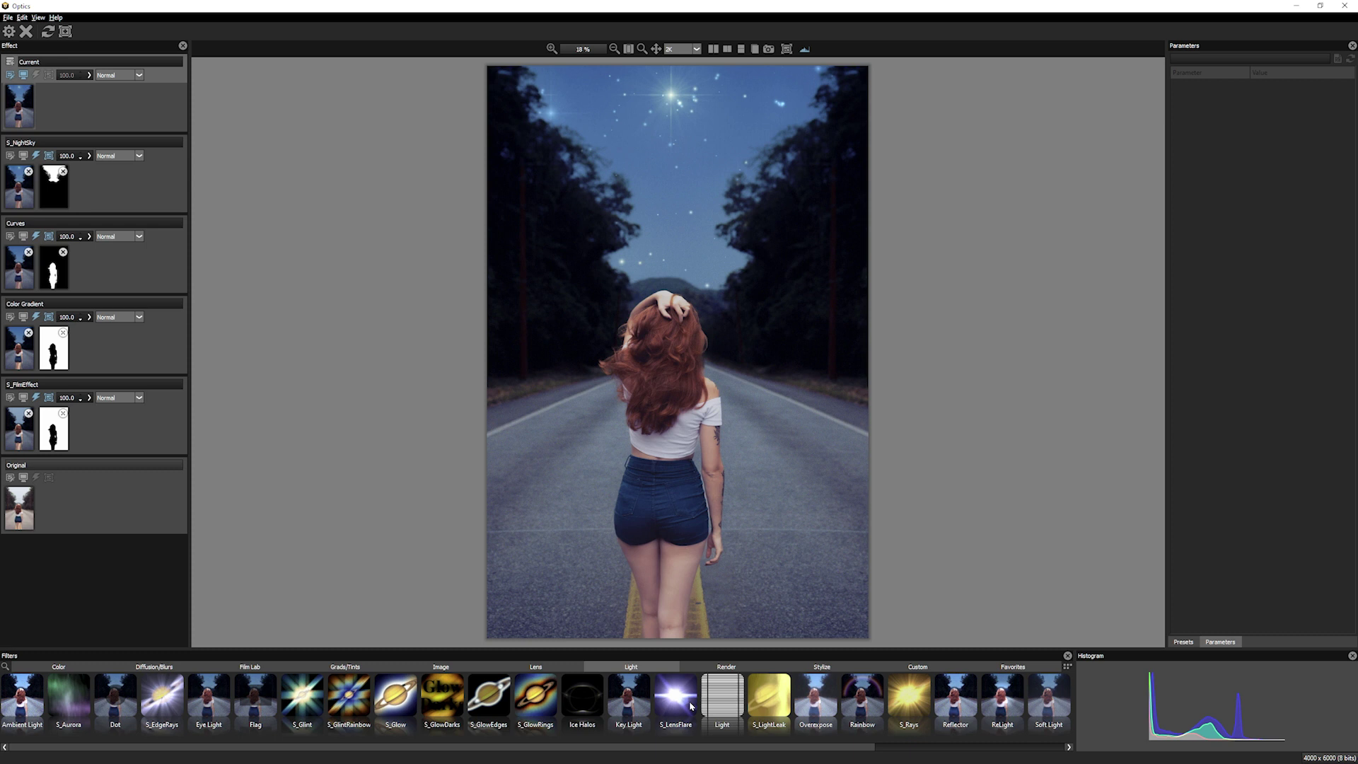
pyautogui.click(691, 705)
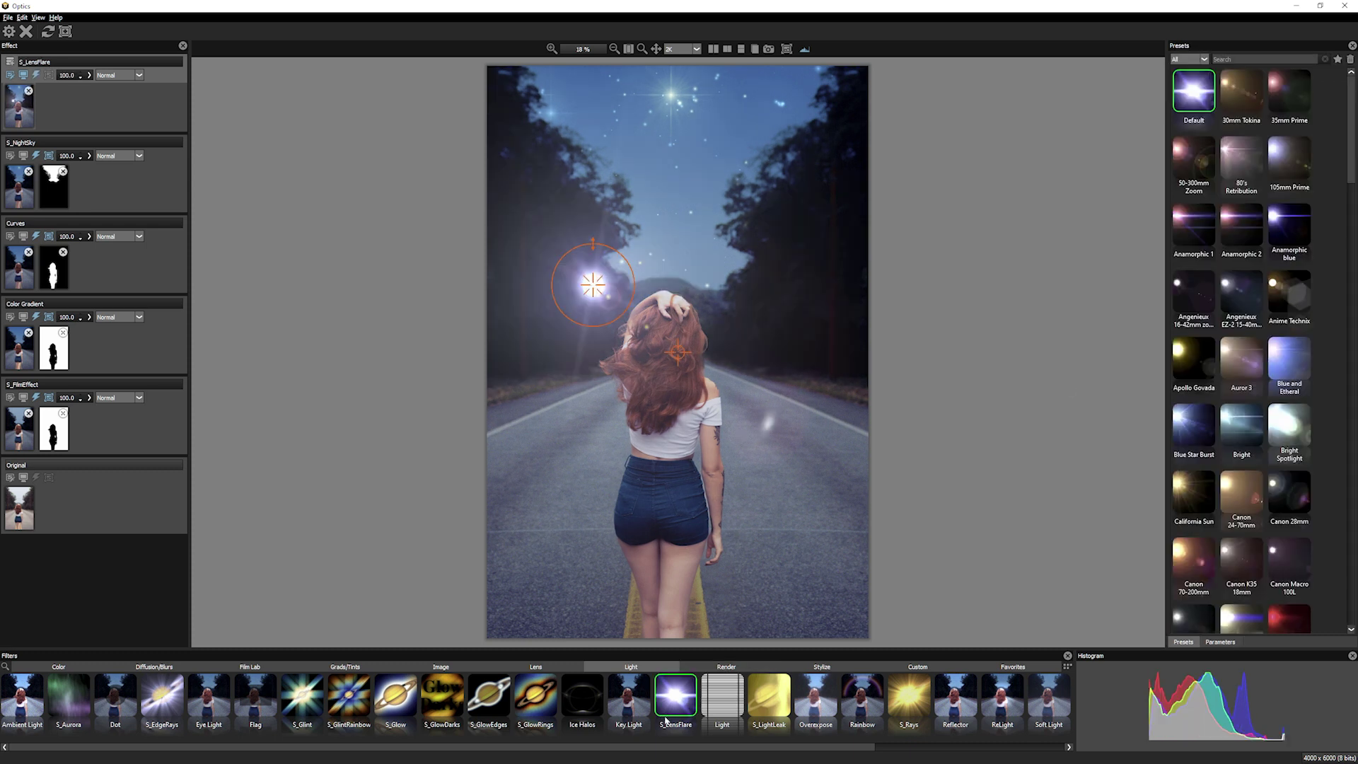
pyautogui.moveTo(593, 288)
pyautogui.mouseDown()
pyautogui.moveTo(725, 189)
pyautogui.moveTo(755, 226)
pyautogui.mouseUp()
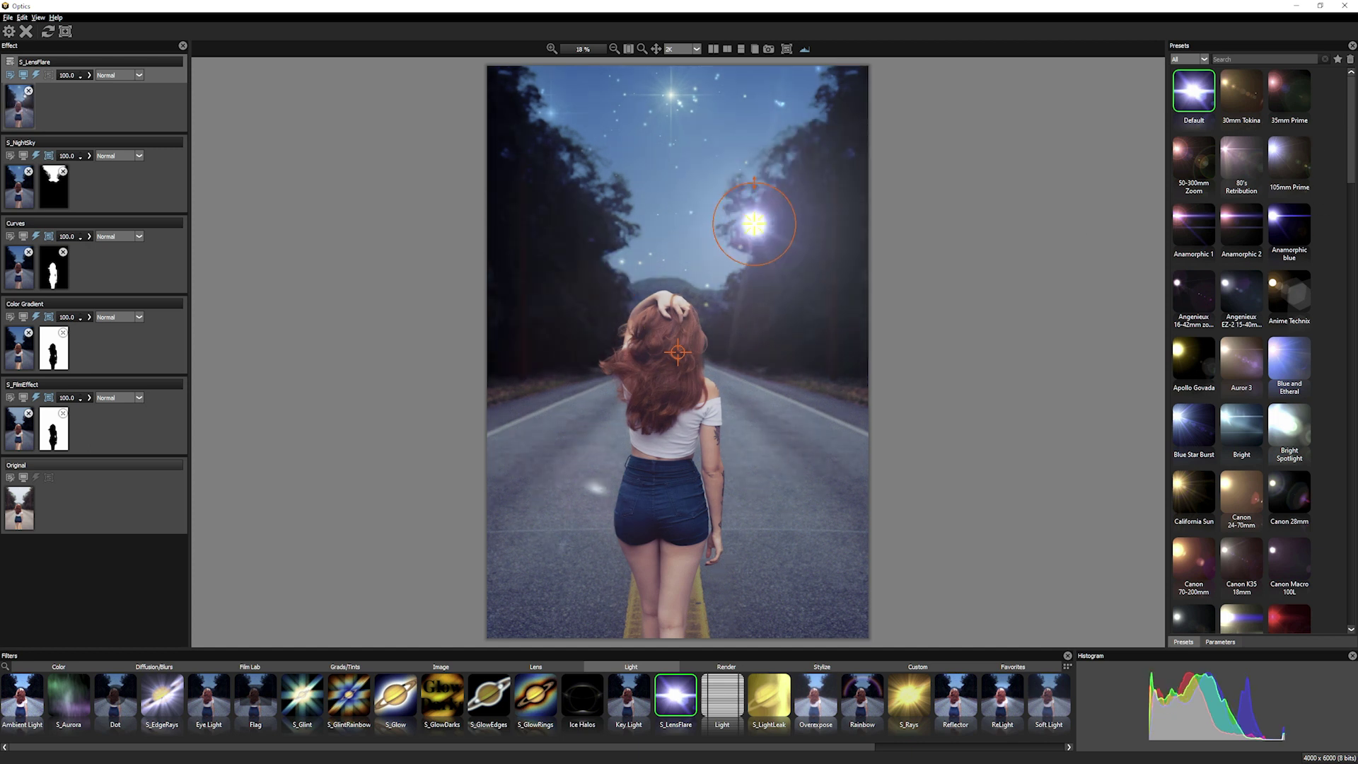
# Try the Zeiss CP.3 135mm and anamorphic flare presets, widening the Redux Anamorphic spread
pyautogui.scroll(-5, 1326, 541)
pyautogui.scroll(-5, 1326, 541)
pyautogui.scroll(-5, 1326, 541)
pyautogui.scroll(-5, 1326, 541)
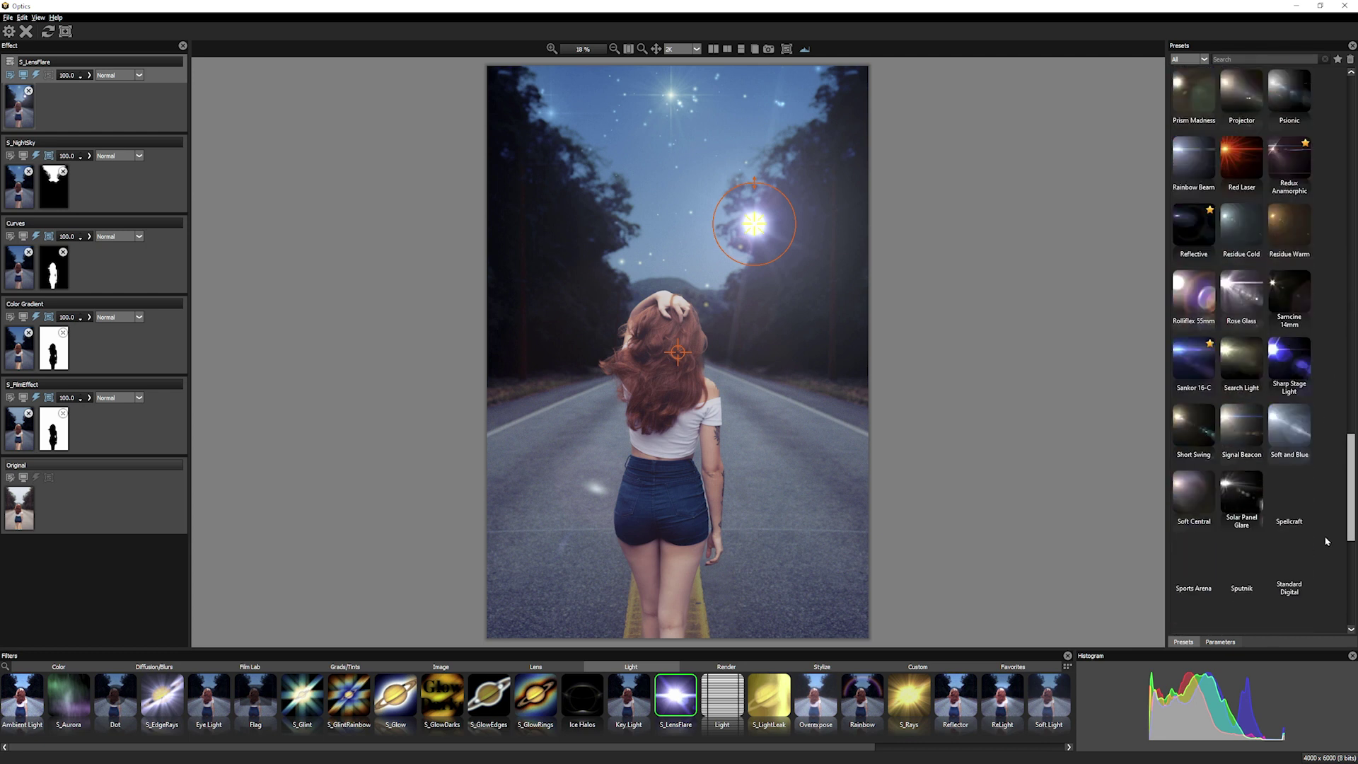
pyautogui.scroll(-5, 1326, 541)
pyautogui.scroll(-1, 1324, 598)
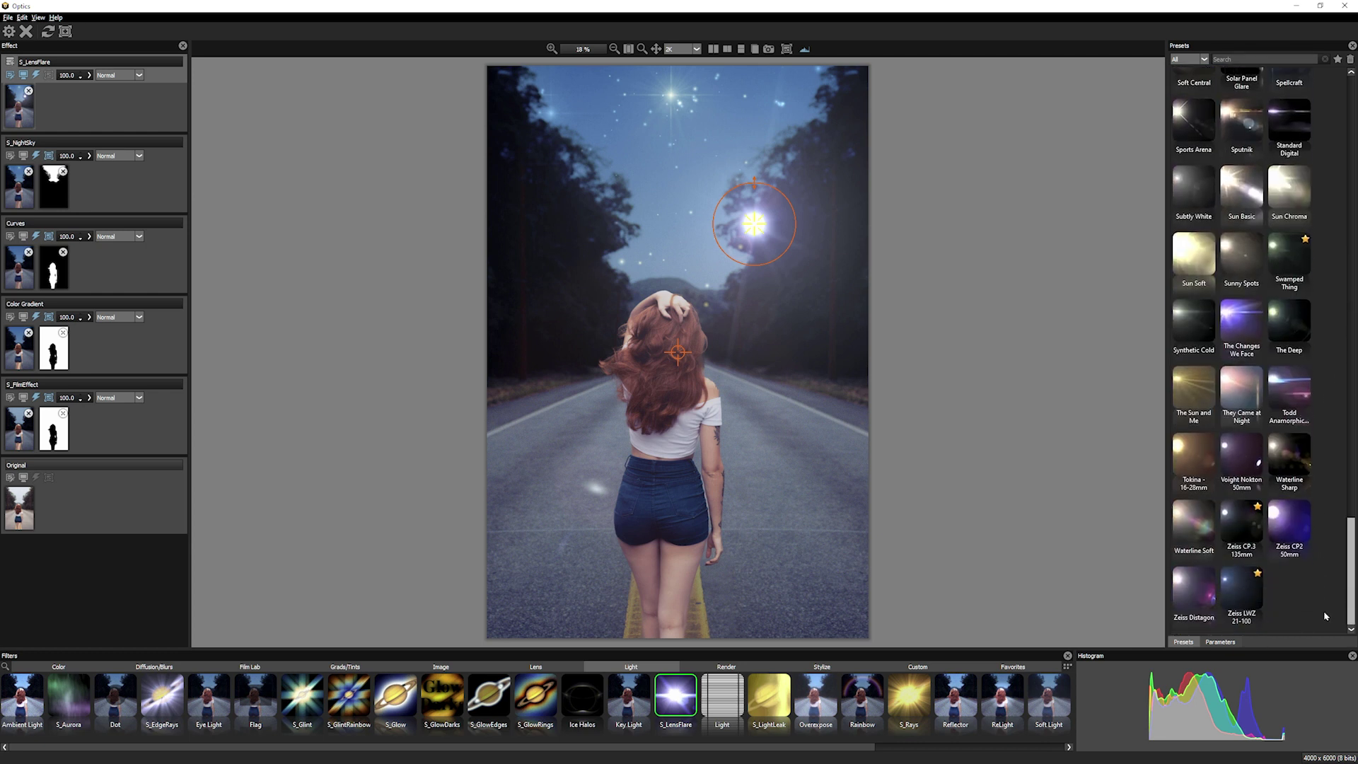
pyautogui.click(1244, 529)
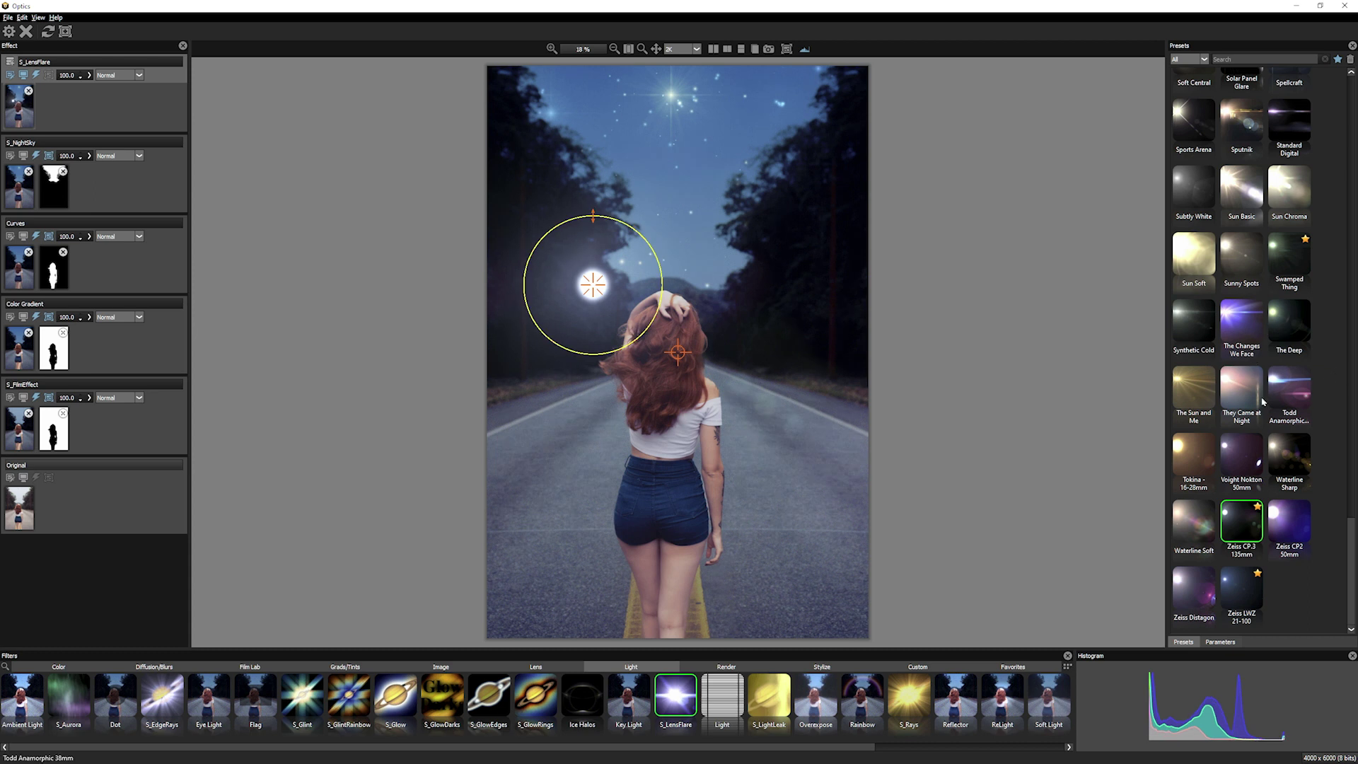
pyautogui.click(1265, 400)
pyautogui.scroll(3, 1334, 498)
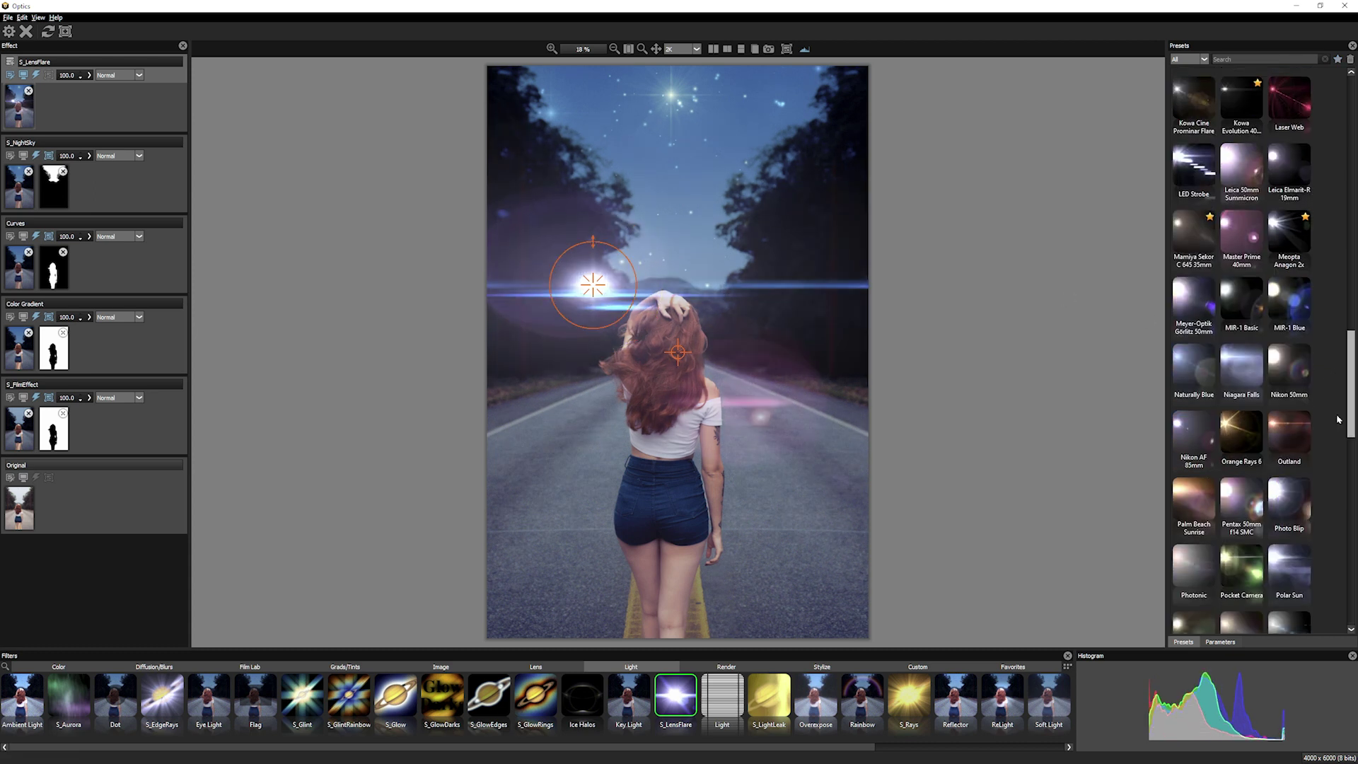
pyautogui.scroll(2, 1335, 497)
pyautogui.scroll(2, 1335, 497)
pyautogui.scroll(2, 1335, 497)
pyautogui.scroll(2, 1334, 497)
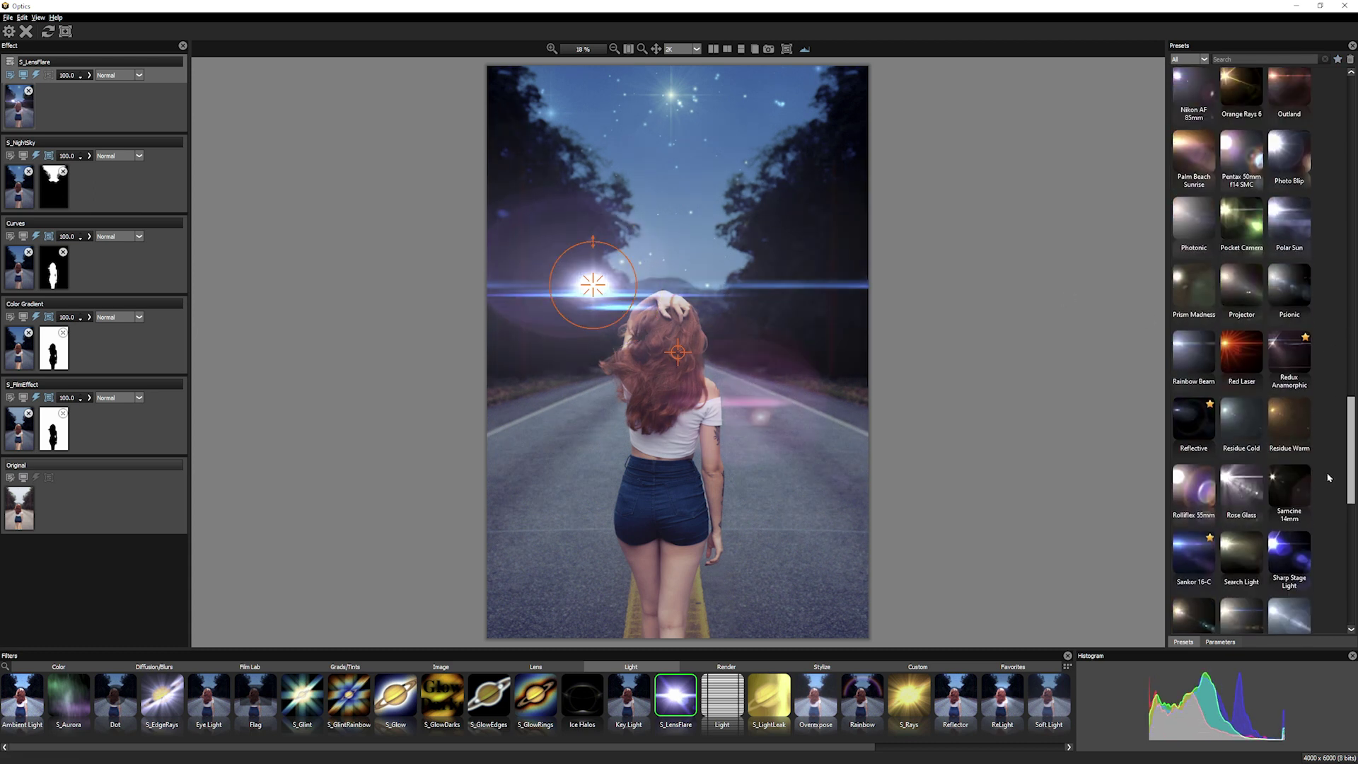
pyautogui.scroll(1, 1335, 497)
pyautogui.click(1289, 382)
pyautogui.moveTo(593, 243); pyautogui.dragTo(592, 169)
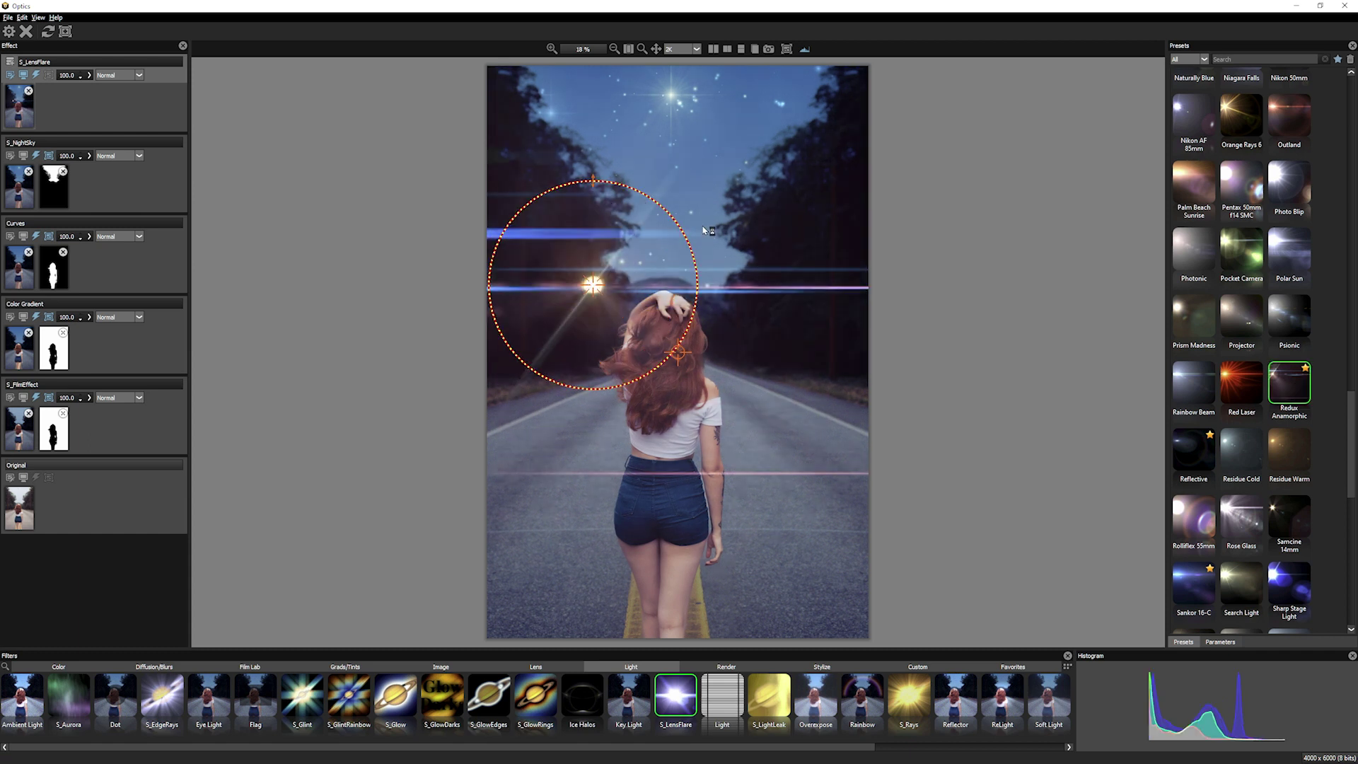
pyautogui.moveTo(593, 285); pyautogui.dragTo(617, 302)
pyautogui.moveTo(772, 410); pyautogui.dragTo(760, 330)
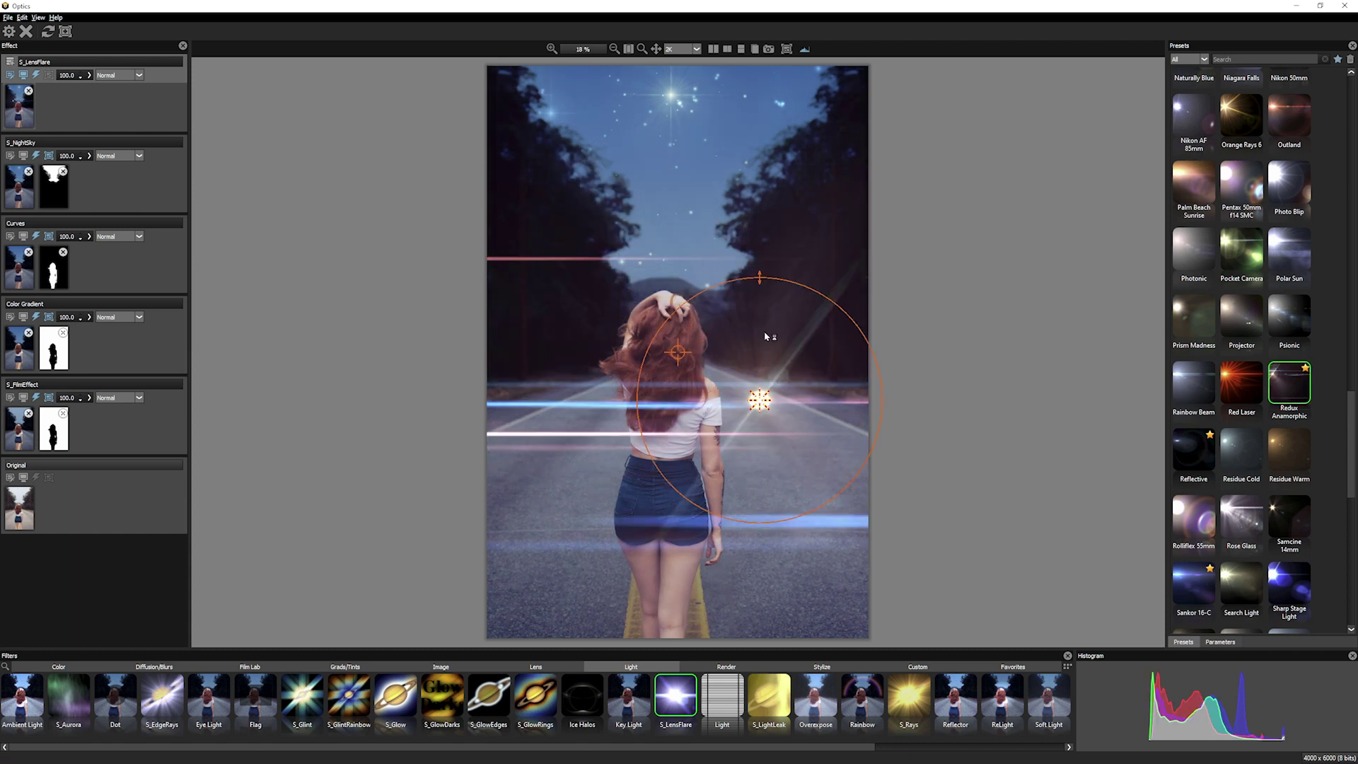
# Choose the Angenieux EZ-2 15-40mm flare preset
pyautogui.scroll(5, 1343, 310)
pyautogui.scroll(5, 1340, 297)
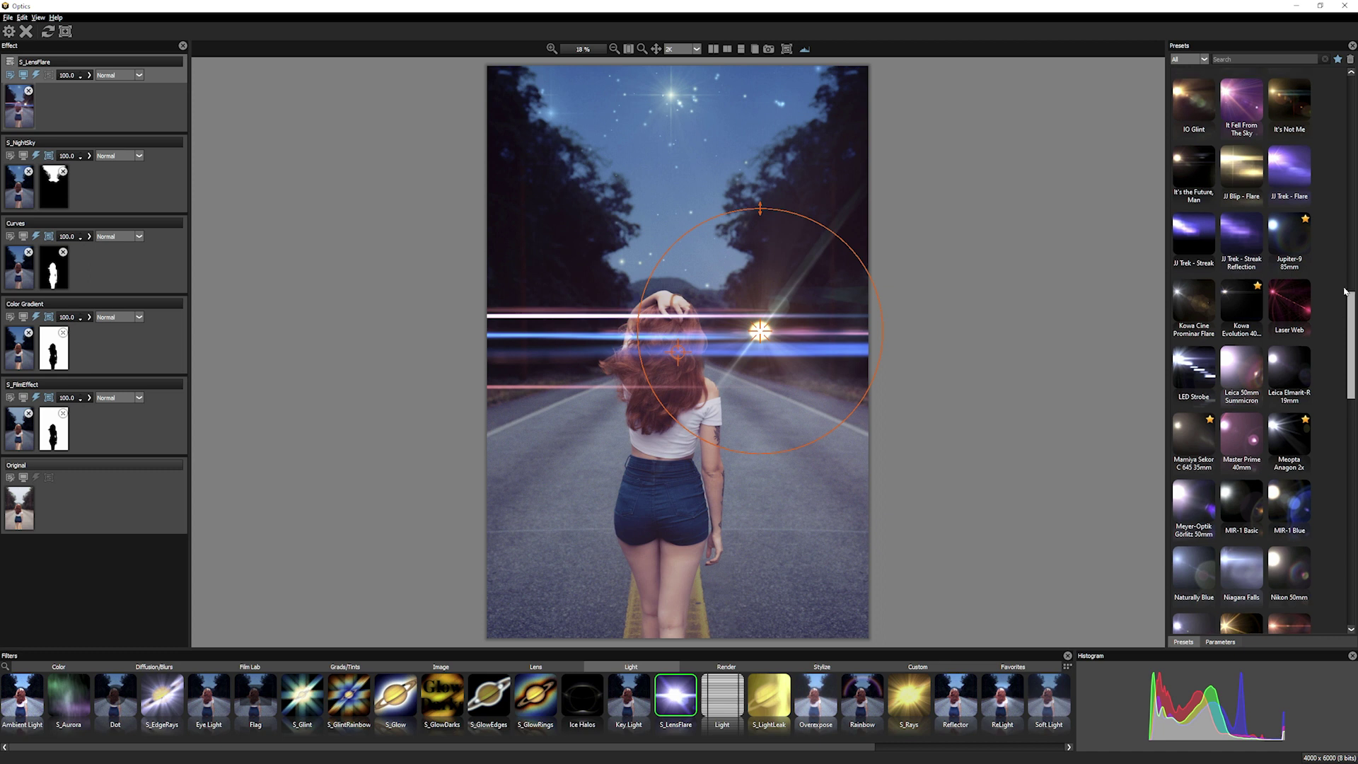
pyautogui.scroll(5, 1335, 254)
pyautogui.scroll(5, 1329, 198)
pyautogui.scroll(5, 1323, 148)
pyautogui.scroll(2, 1320, 136)
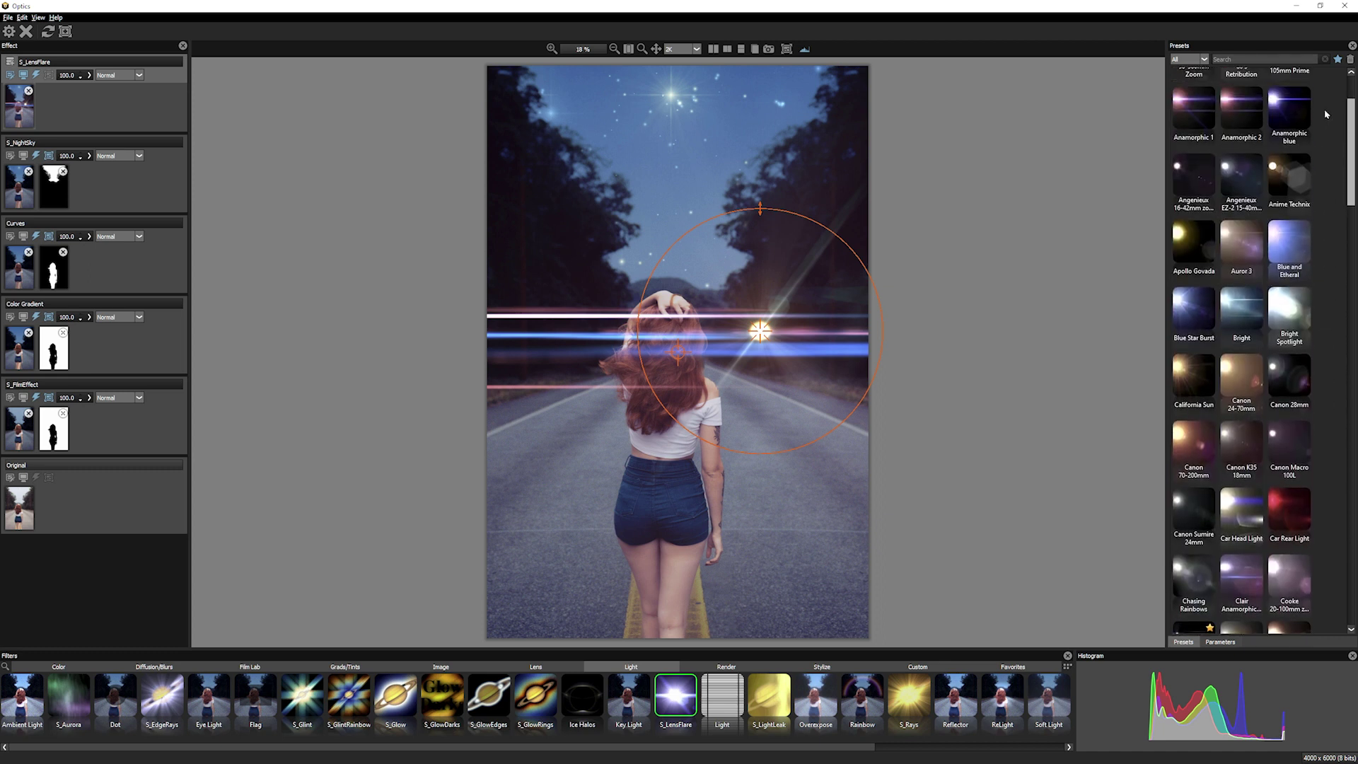
pyautogui.scroll(2, 1320, 136)
pyautogui.scroll(2, 1320, 136)
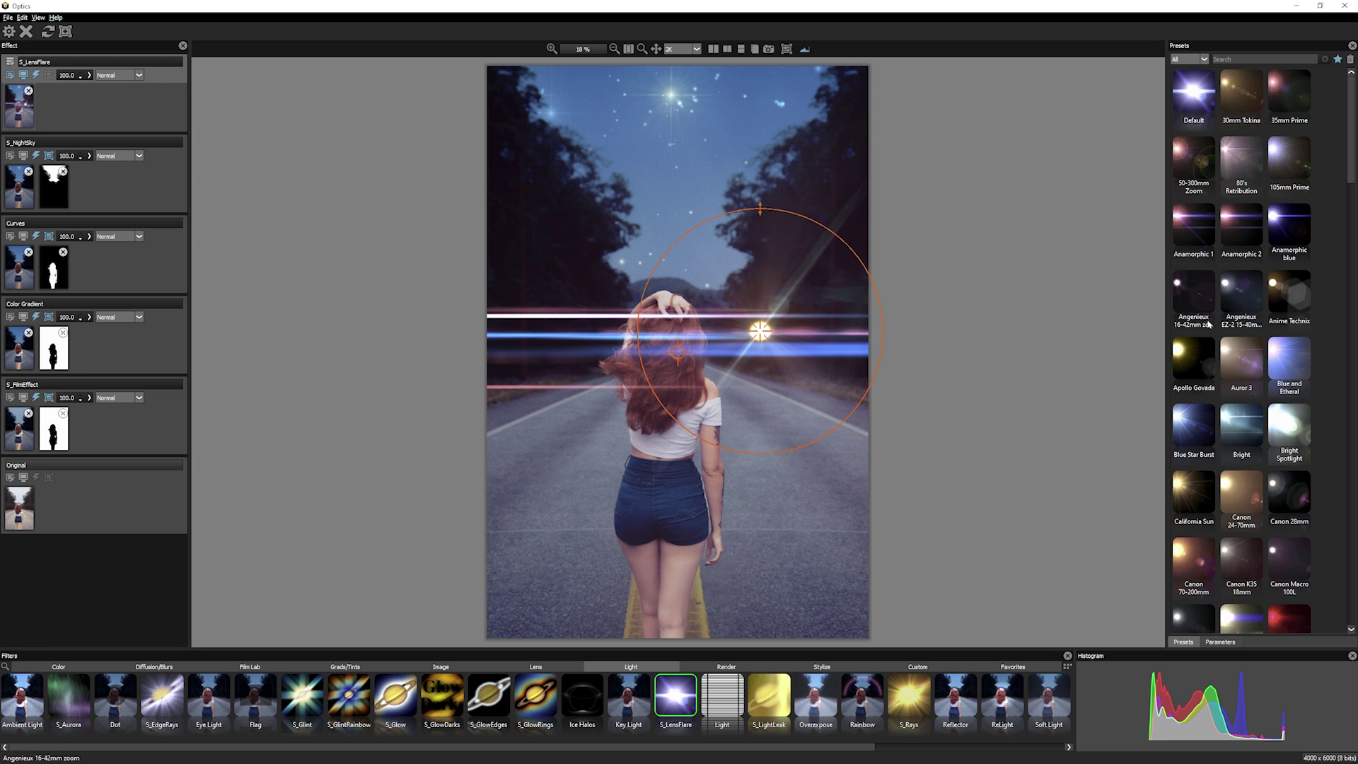
pyautogui.click(1243, 297)
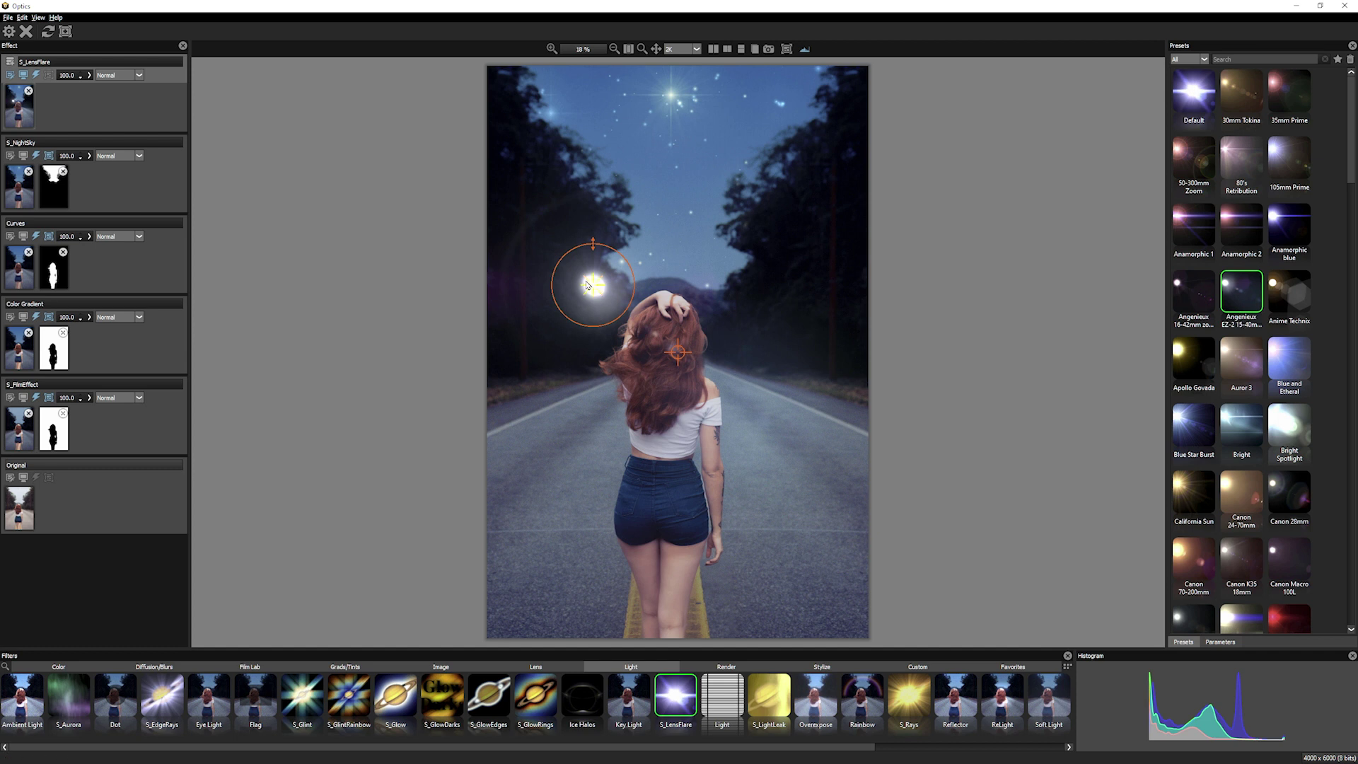
# Centre the flare on the woman's head, flatten it into a wide ellipse, and mask it with her silhouette
pyautogui.moveTo(596, 290)
pyautogui.mouseDown()
pyautogui.moveTo(670, 333)
pyautogui.moveTo(664, 348)
pyautogui.moveTo(745, 289)
pyautogui.moveTo(728, 304)
pyautogui.mouseUp()
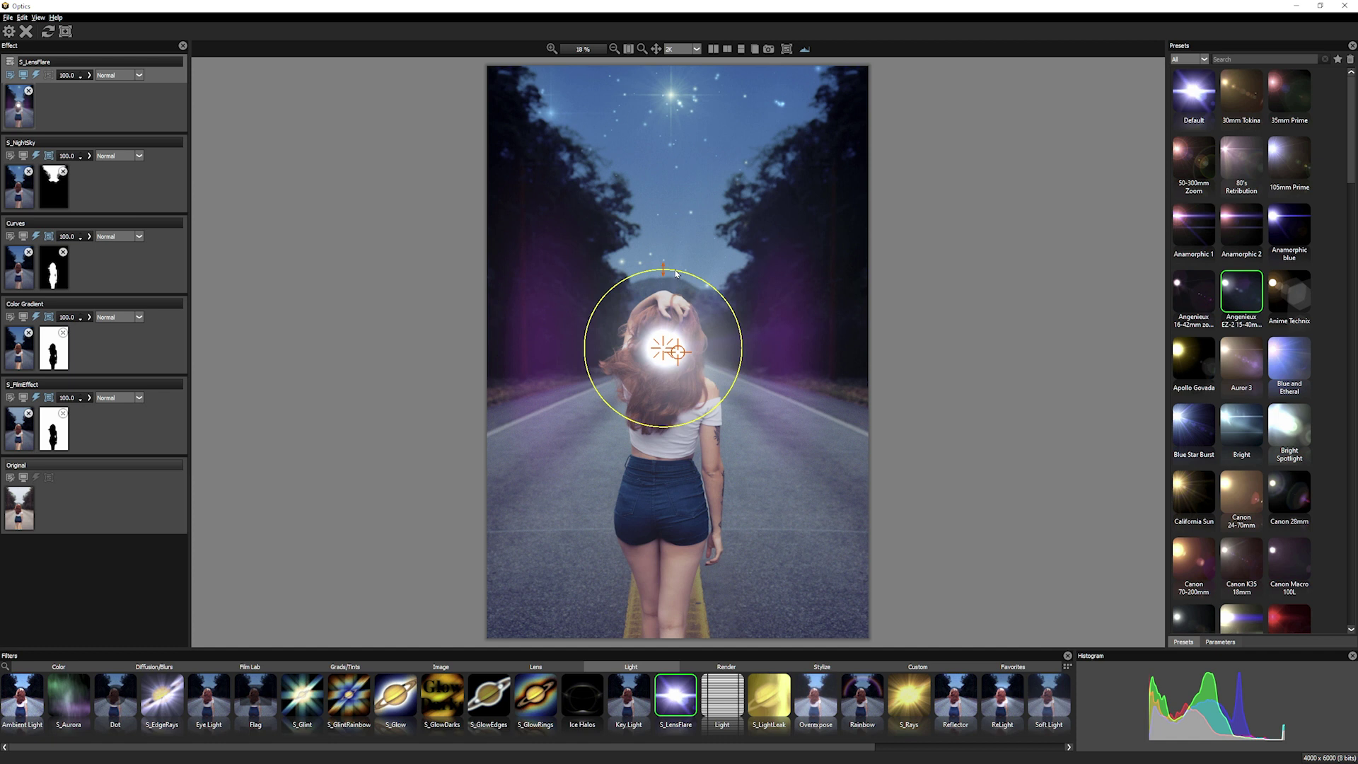
pyautogui.moveTo(665, 286)
pyautogui.mouseDown()
pyautogui.moveTo(660, 302)
pyautogui.moveTo(682, 303)
pyautogui.mouseUp()
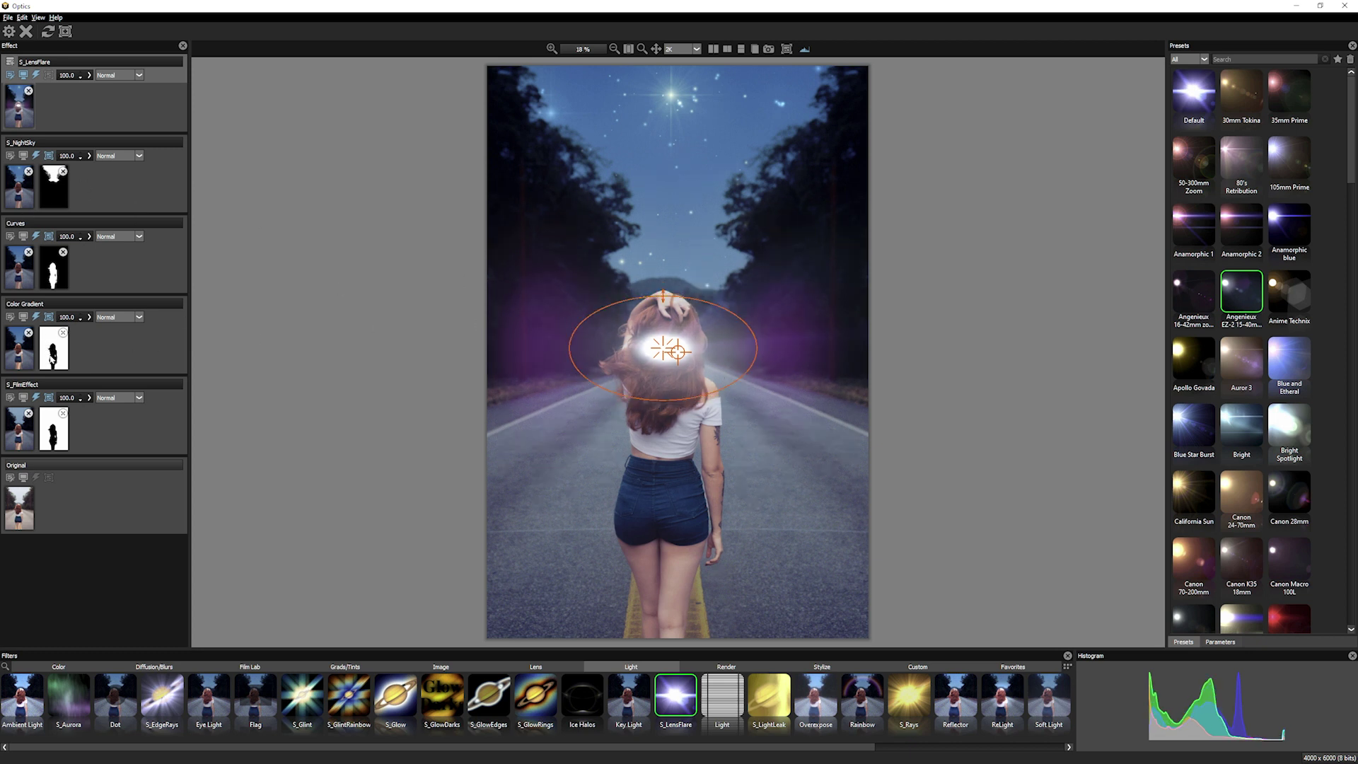
pyautogui.moveTo(56, 127); pyautogui.dragTo(60, 108)
# Raise the flare's Brightness to about 1.56
pyautogui.click(62, 110)
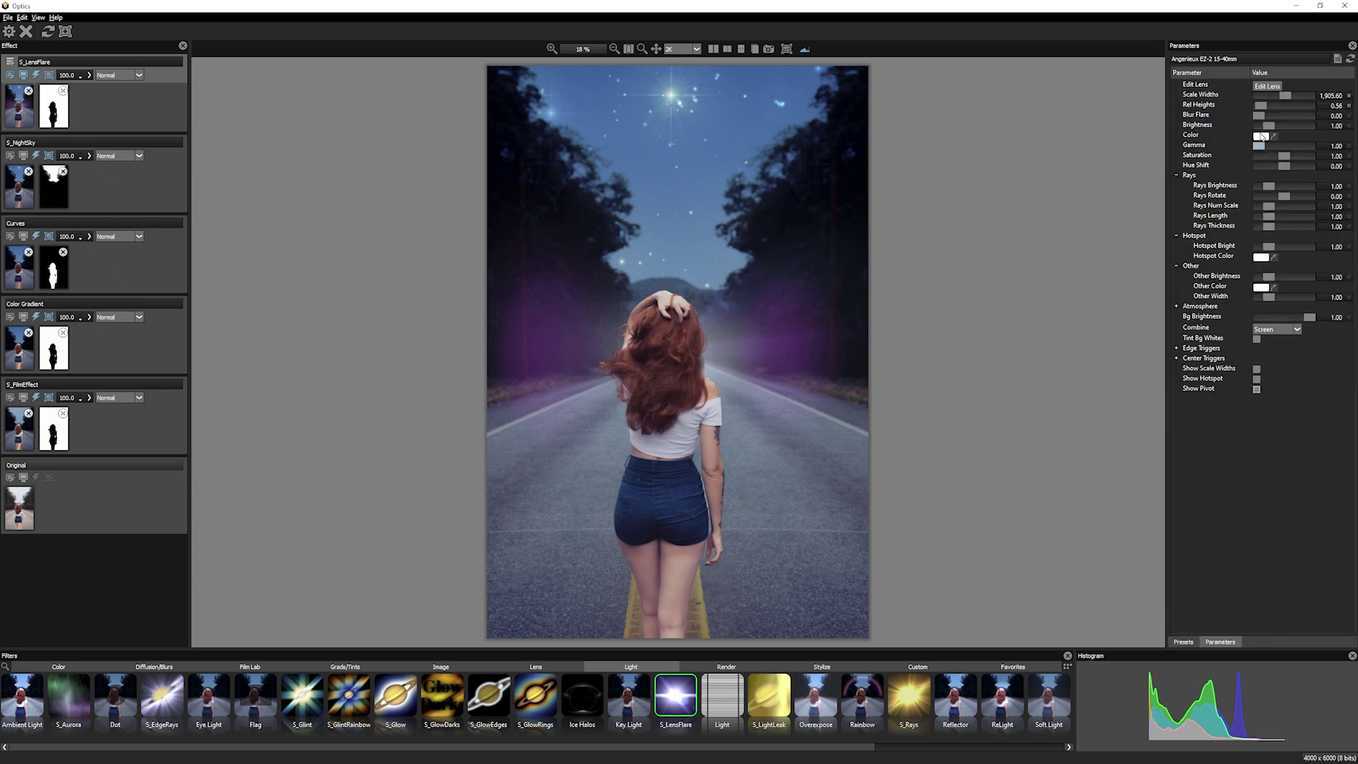
pyautogui.moveTo(1266, 127); pyautogui.dragTo(1274, 127)
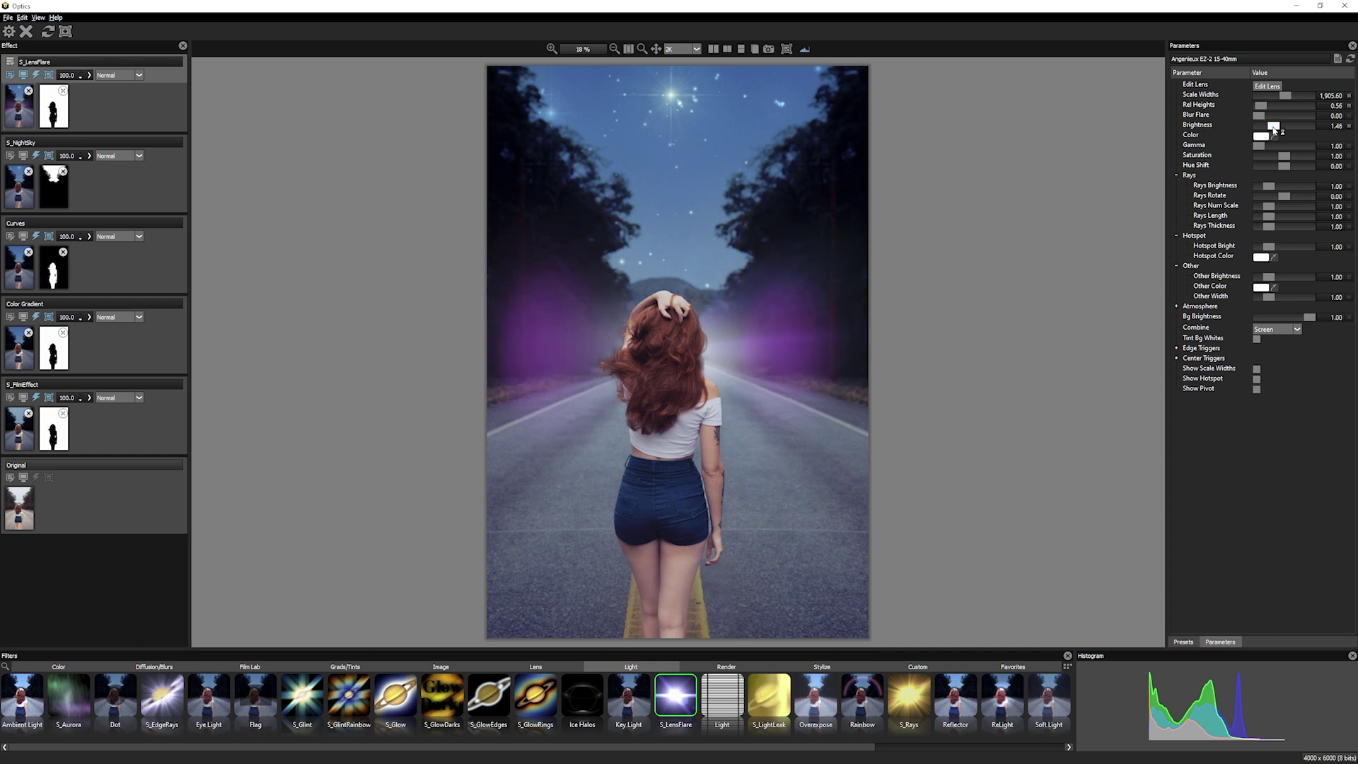
pyautogui.moveTo(1275, 129); pyautogui.dragTo(1277, 128)
# Raise the flare's Atmosphere Amp for haze and begin editing its mask
pyautogui.click(1227, 305)
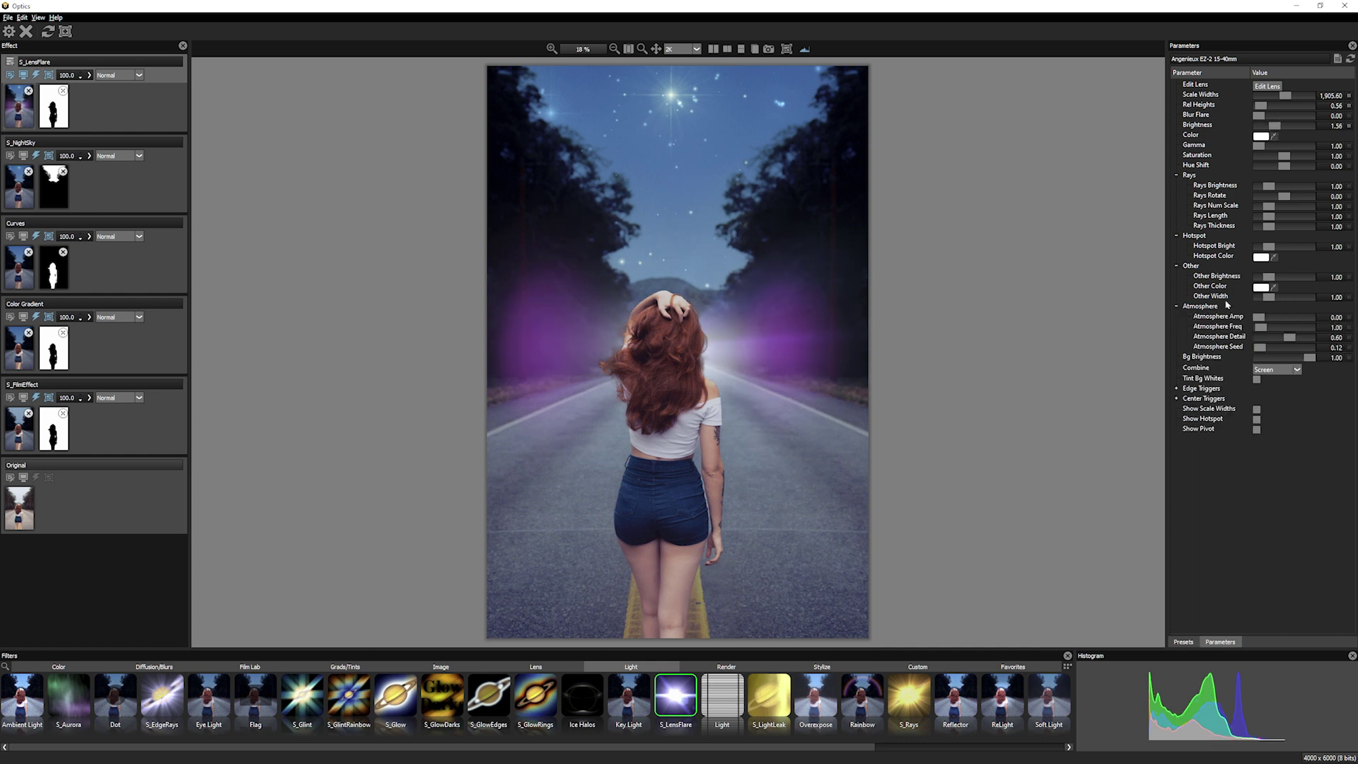
pyautogui.moveTo(1259, 317); pyautogui.dragTo(1277, 339)
pyautogui.click(56, 126)
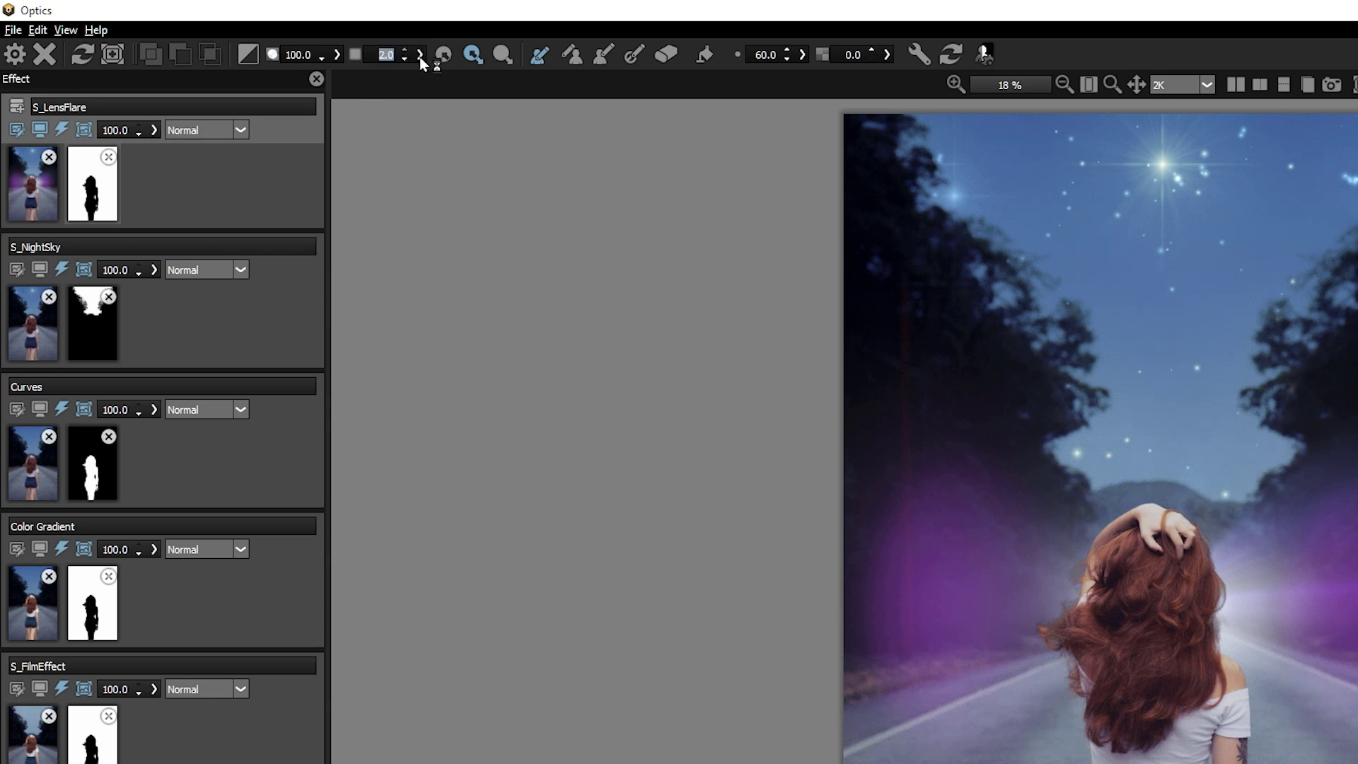
# Raise the mask brush value from 2 to 10 and refine the mask edge around the hair
pyautogui.click(407, 50)
pyautogui.click(407, 50)
pyautogui.click(408, 51)
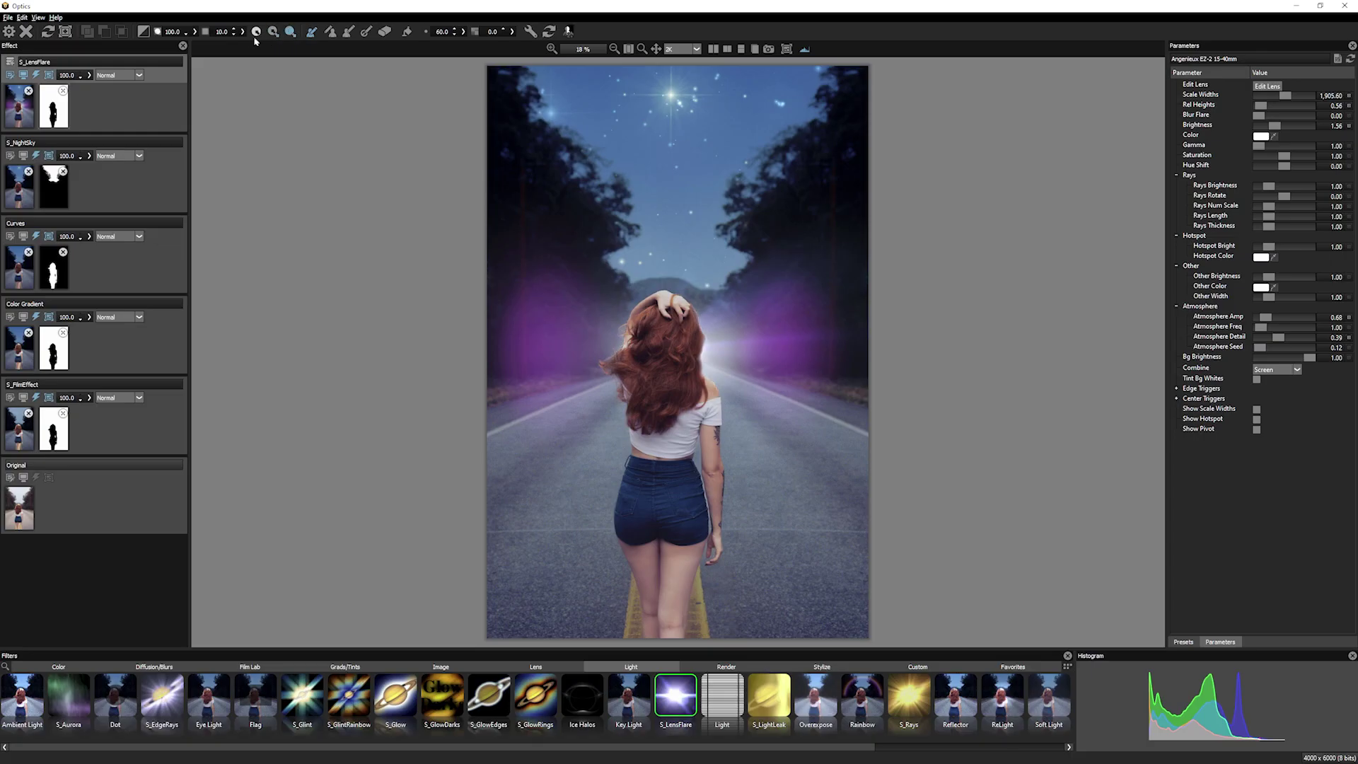
pyautogui.click(290, 33)
# Add the Film Stocks filter from the Film Lab group
pyautogui.click(272, 668)
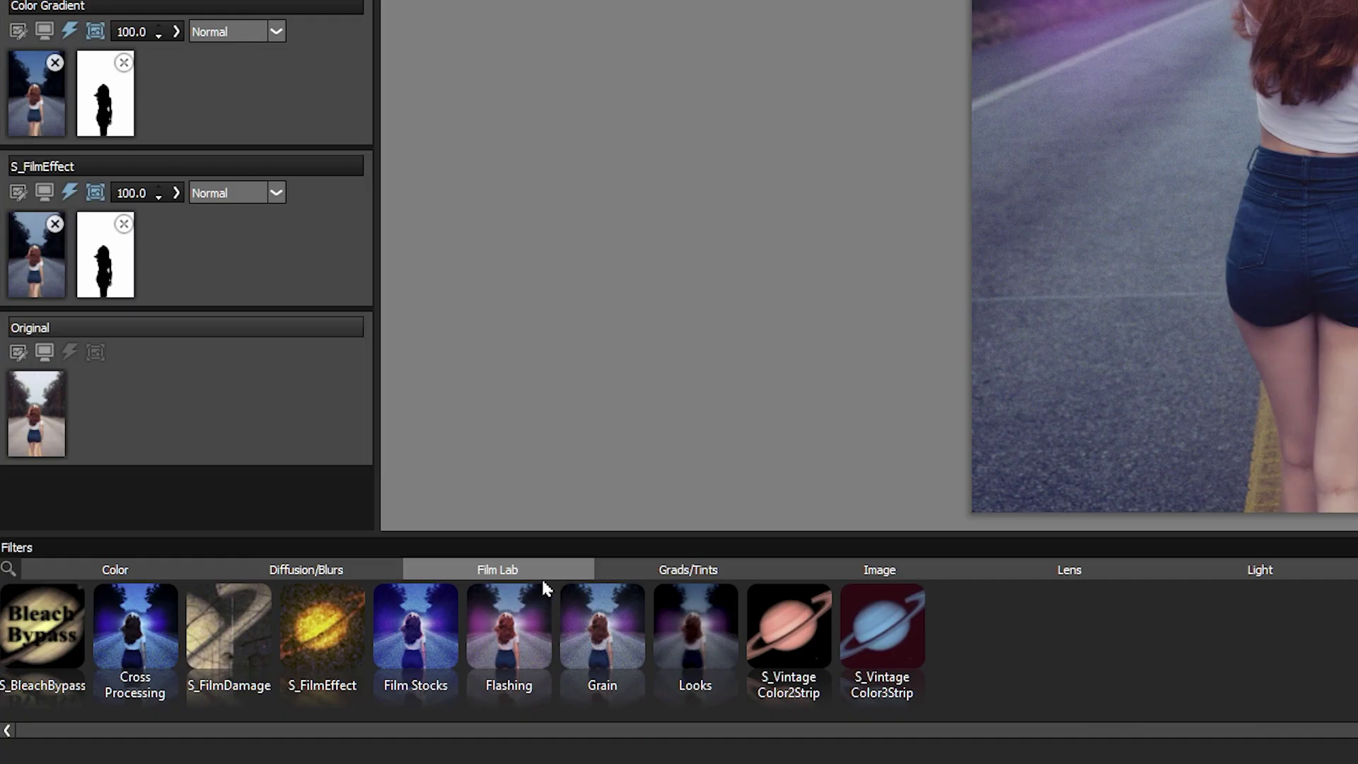
pyautogui.click(431, 626)
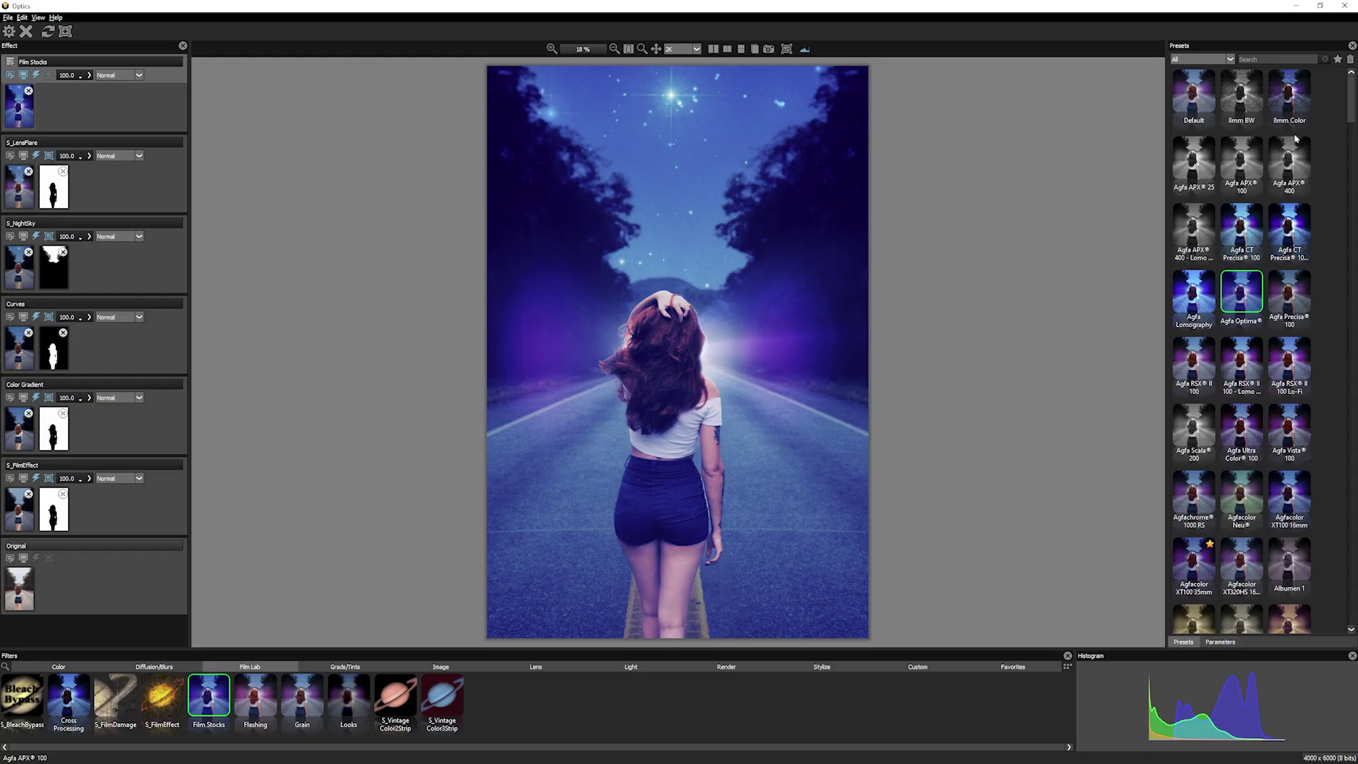
pyautogui.moveTo(1351, 99)
pyautogui.mouseDown()
pyautogui.moveTo(1345, 529)
pyautogui.moveTo(1351, 78)
pyautogui.mouseUp()
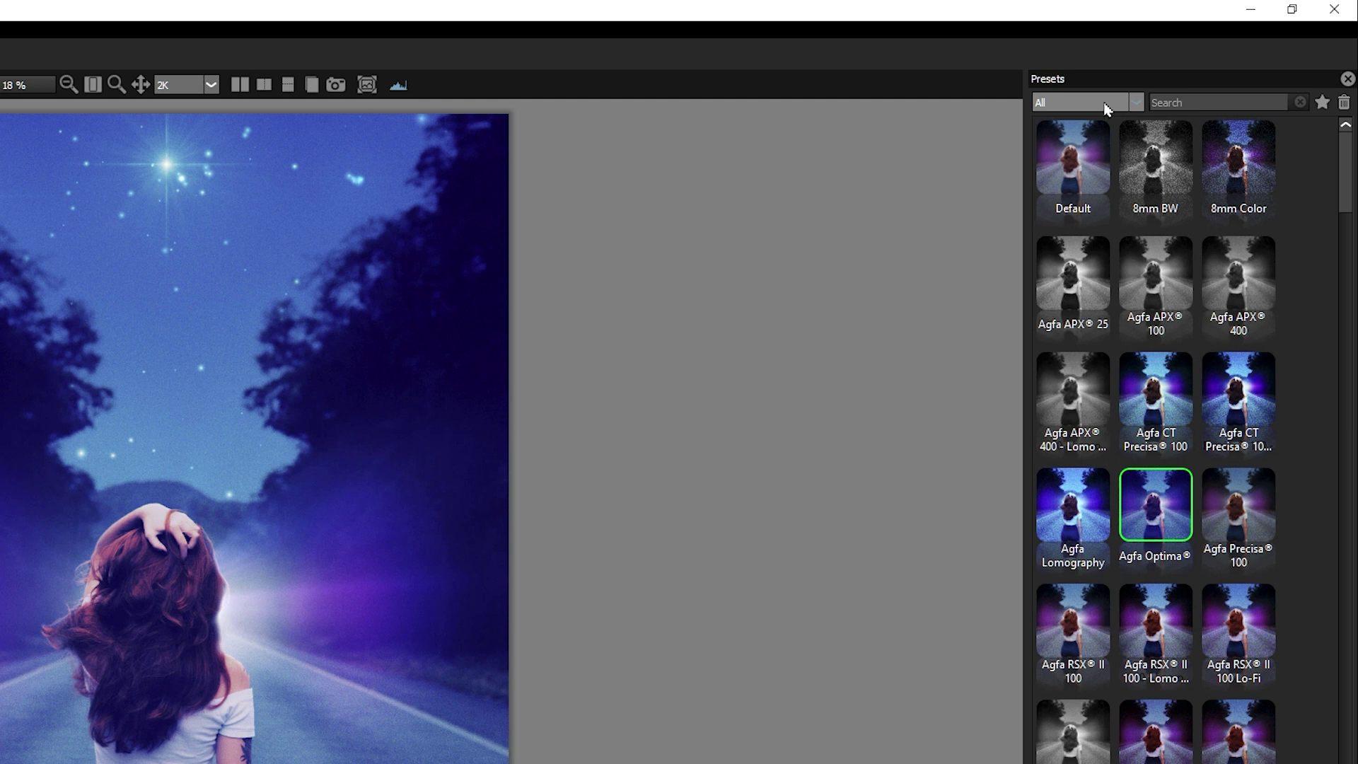
# Browse the black-and-white, colour and motion picture stock categories, ending on Faded stocks
pyautogui.click(1107, 108)
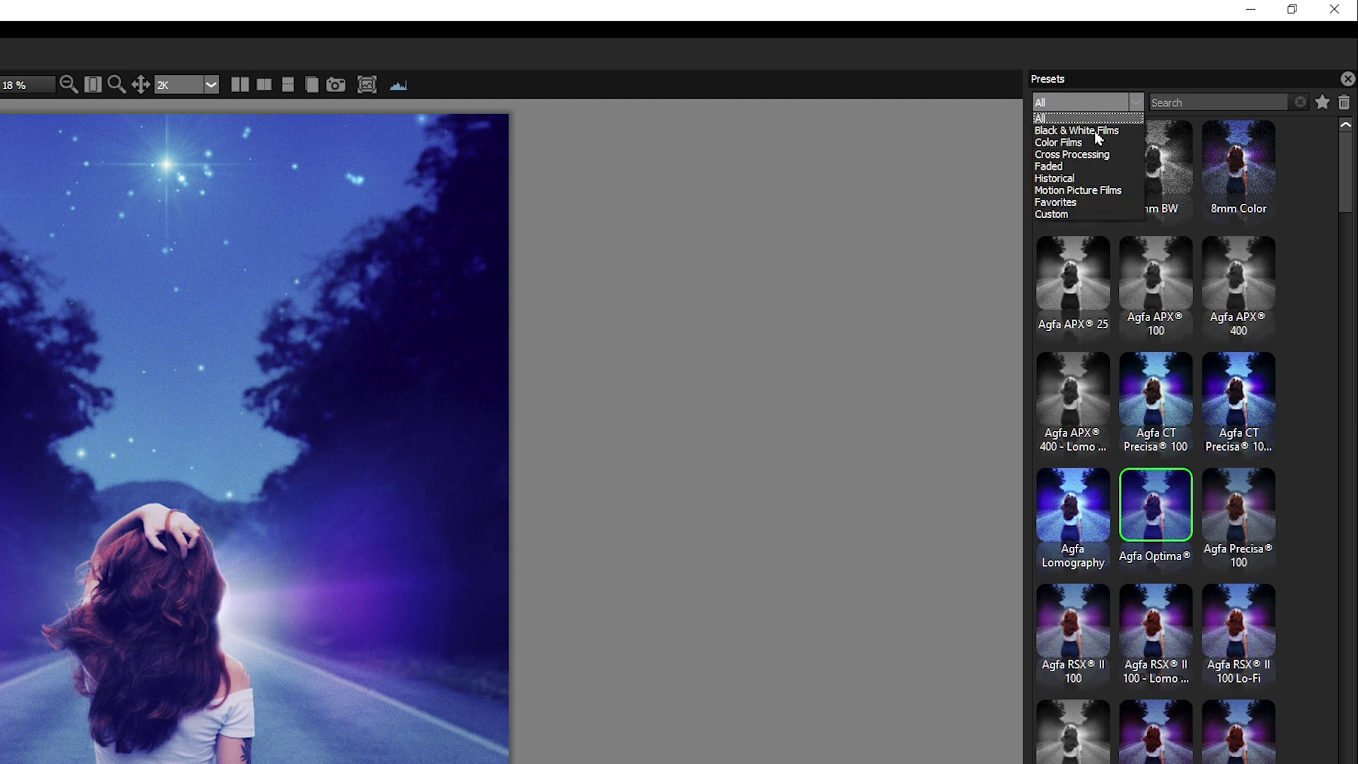
pyautogui.click(1098, 131)
pyautogui.click(1097, 107)
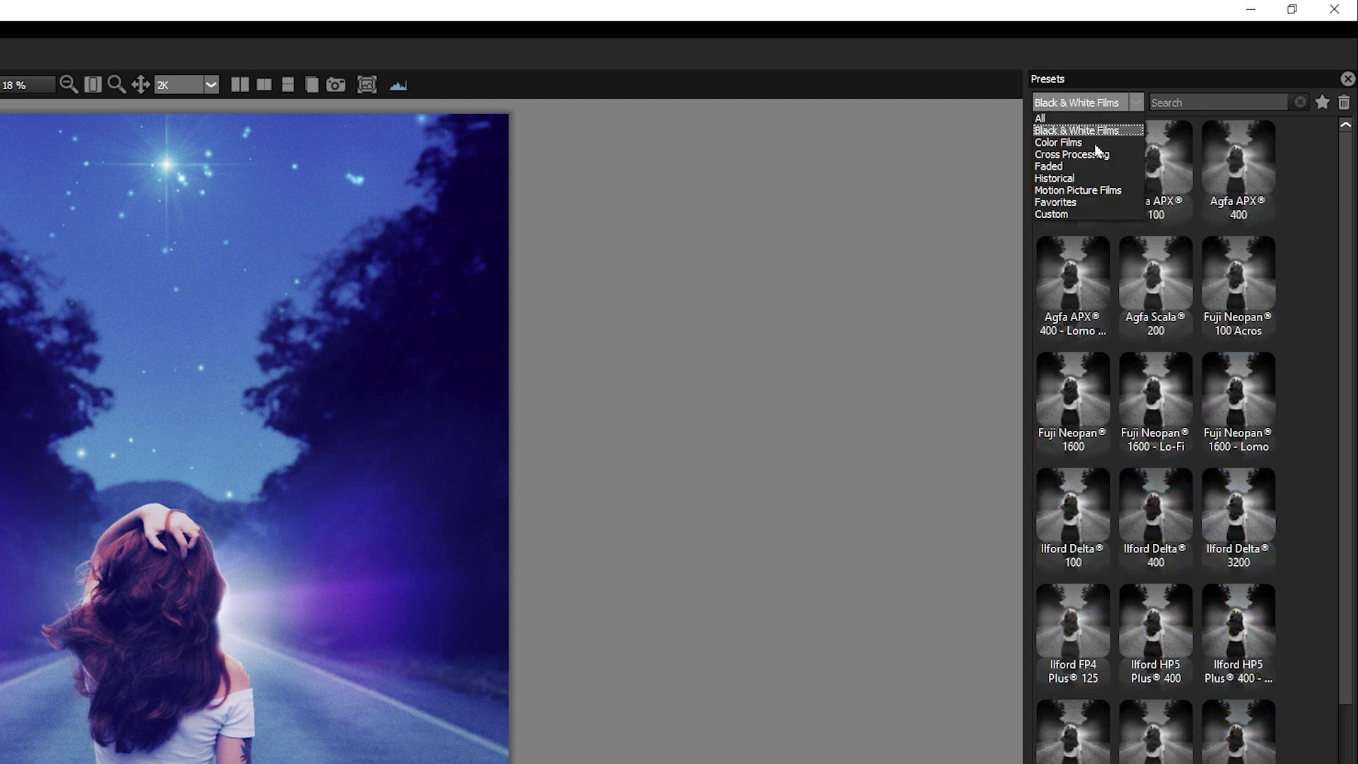
pyautogui.click(1096, 143)
pyautogui.click(1100, 103)
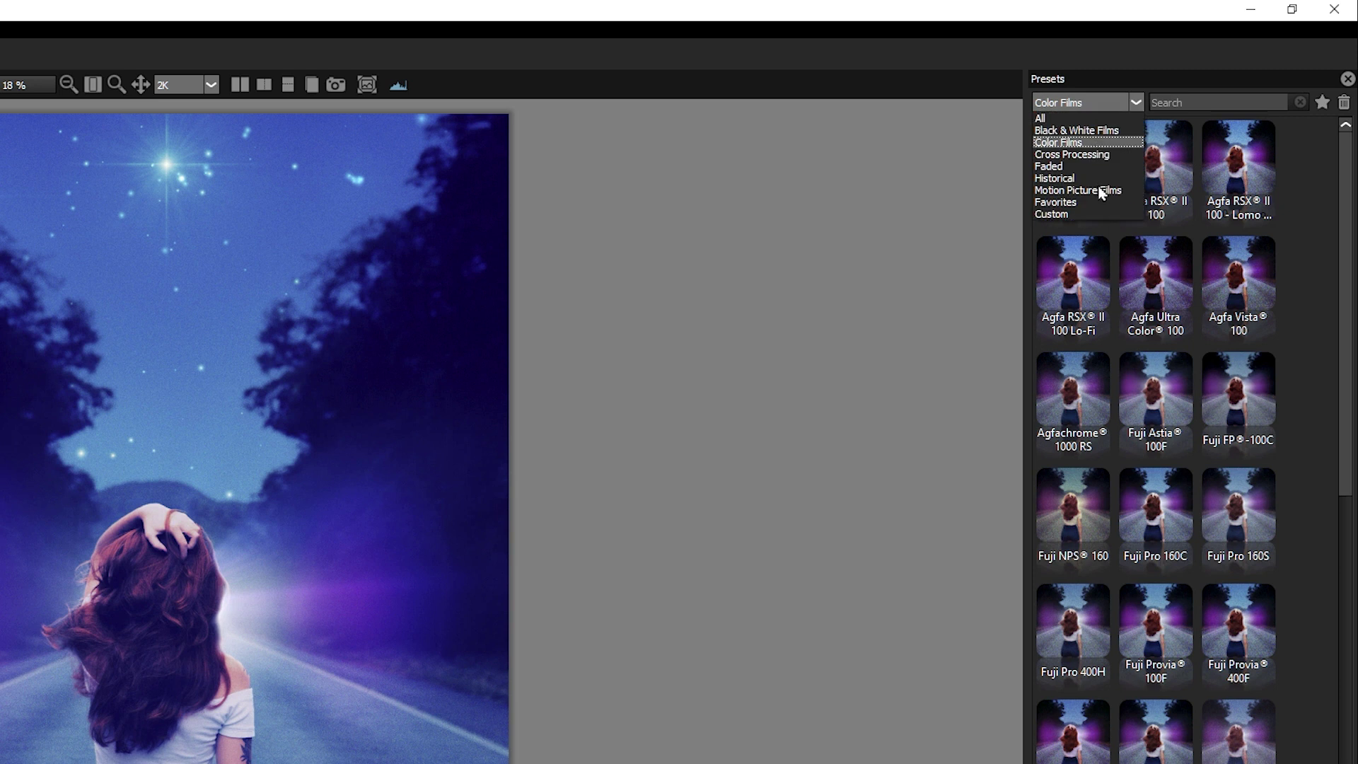
pyautogui.click(1101, 192)
pyautogui.click(1105, 105)
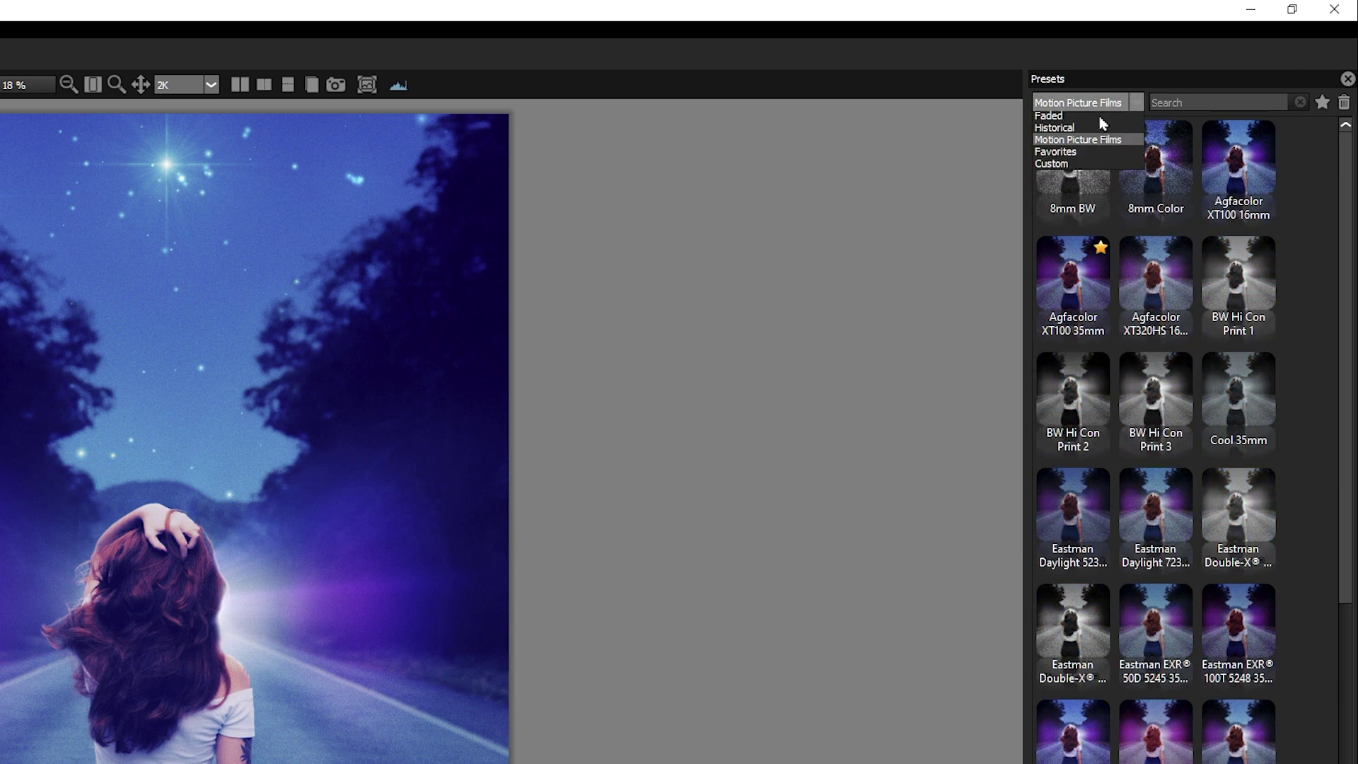
pyautogui.click(1077, 166)
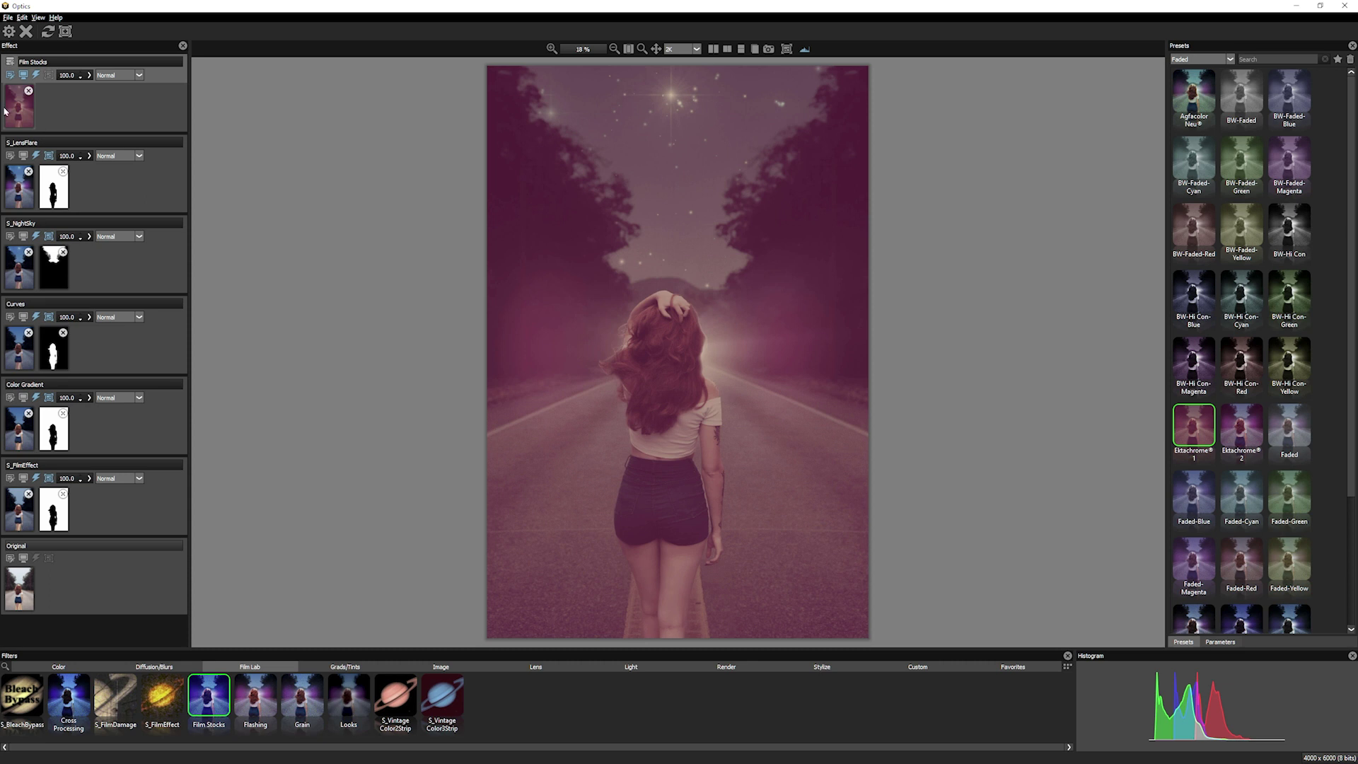
# Look through the Film Stocks blend modes without changing them
pyautogui.click(142, 75)
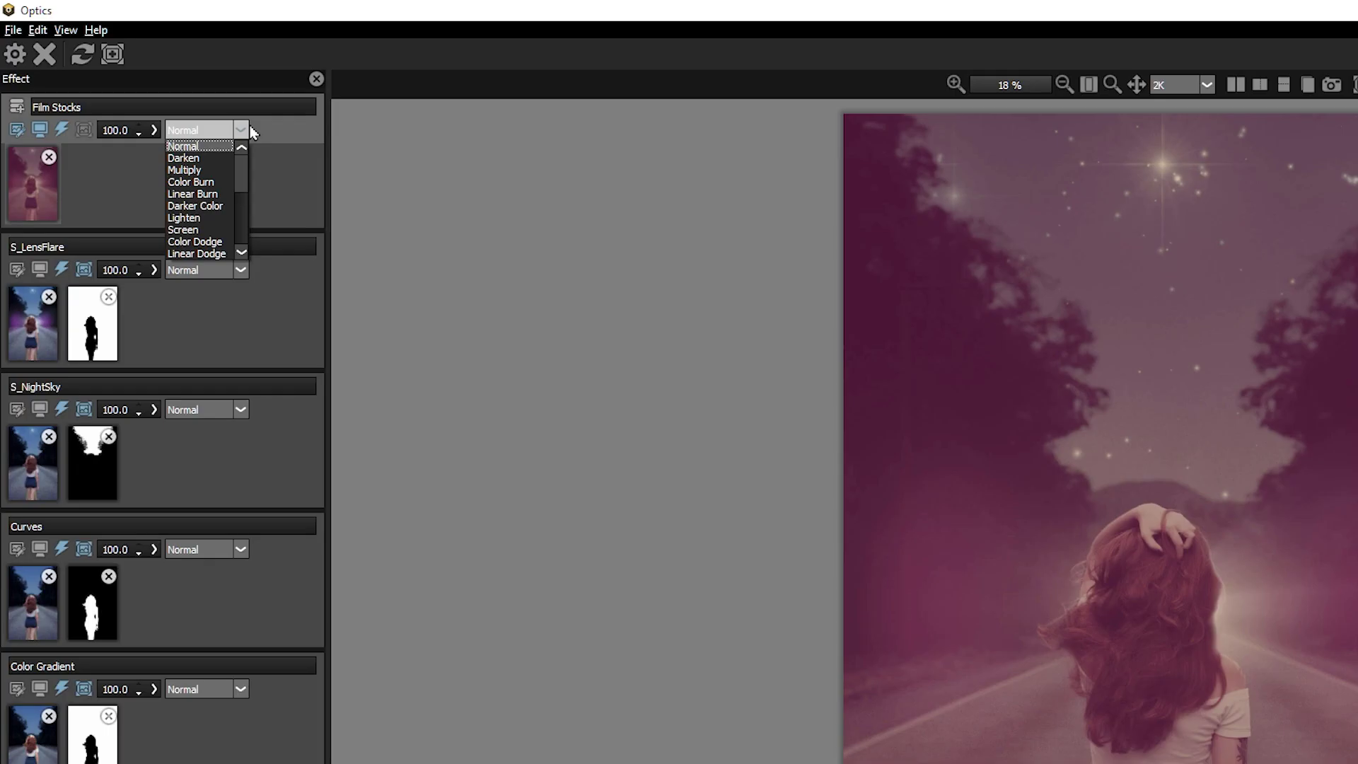
pyautogui.click(253, 126)
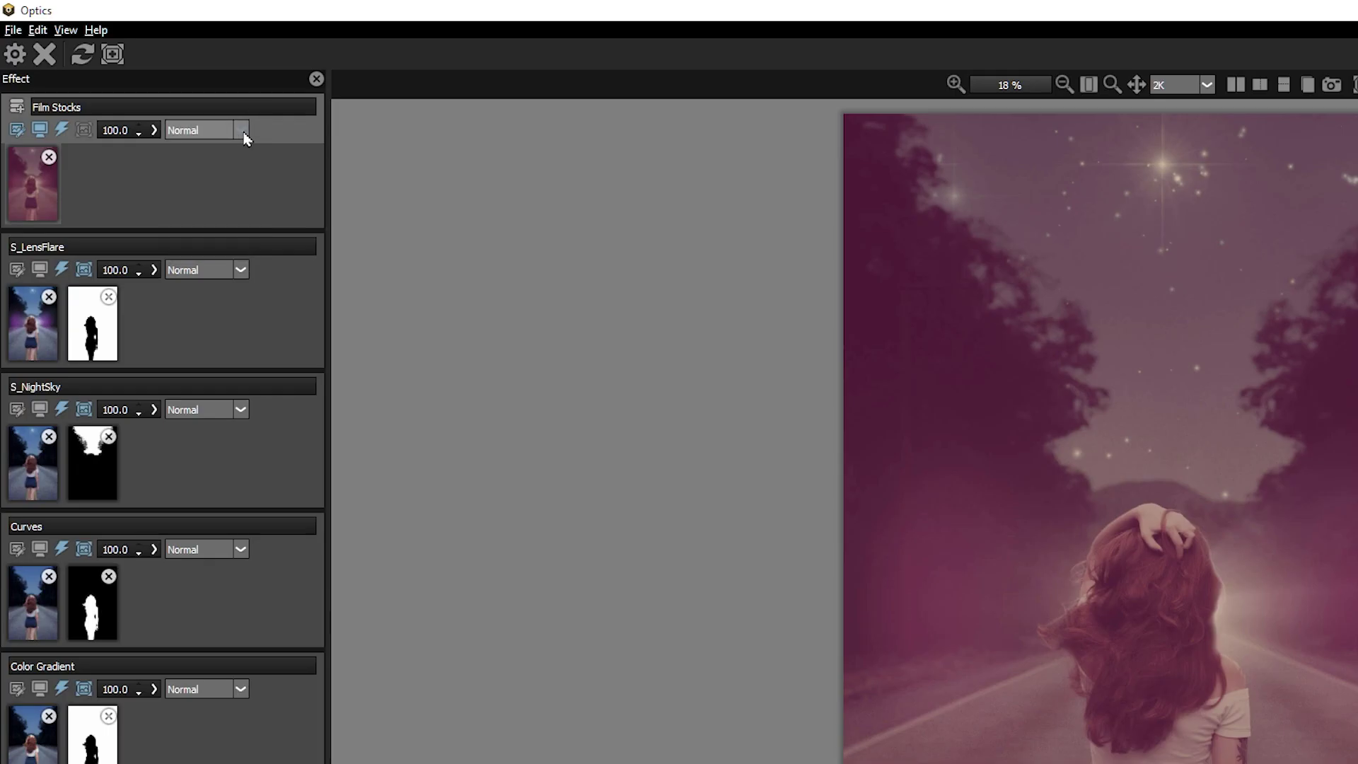
pyautogui.click(244, 131)
pyautogui.moveTo(243, 176)
pyautogui.mouseDown()
pyautogui.moveTo(246, 226)
pyautogui.moveTo(253, 142)
pyautogui.mouseUp()
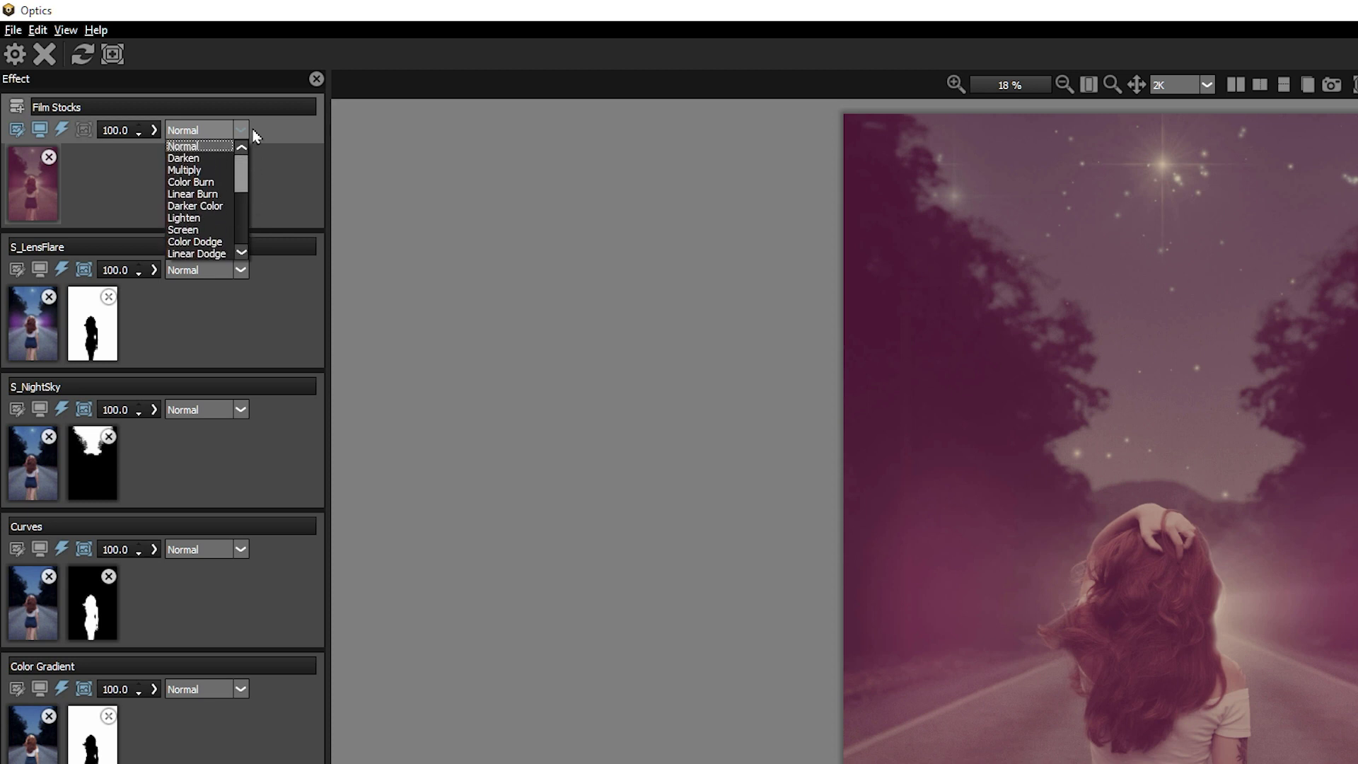
# Set the Film Stocks layer opacity to 50
pyautogui.click(152, 131)
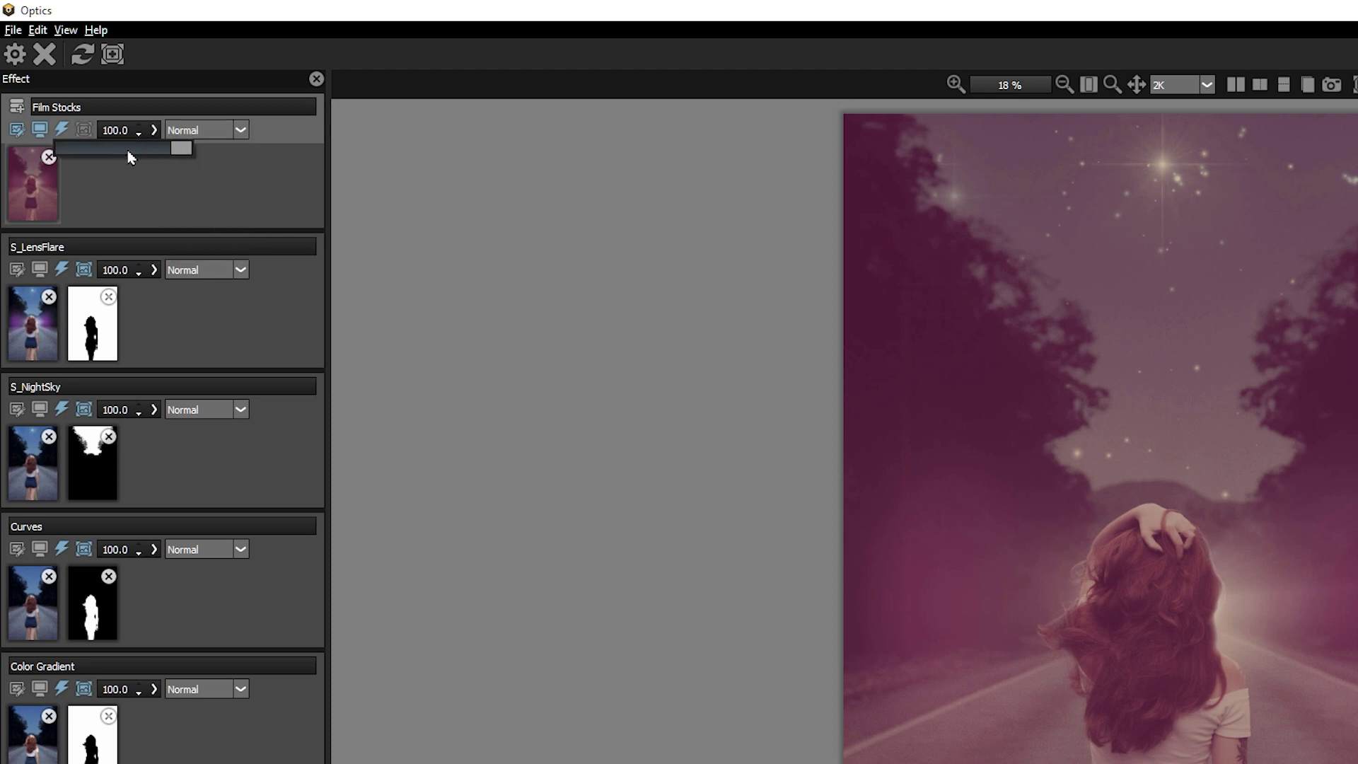
pyautogui.click(122, 150)
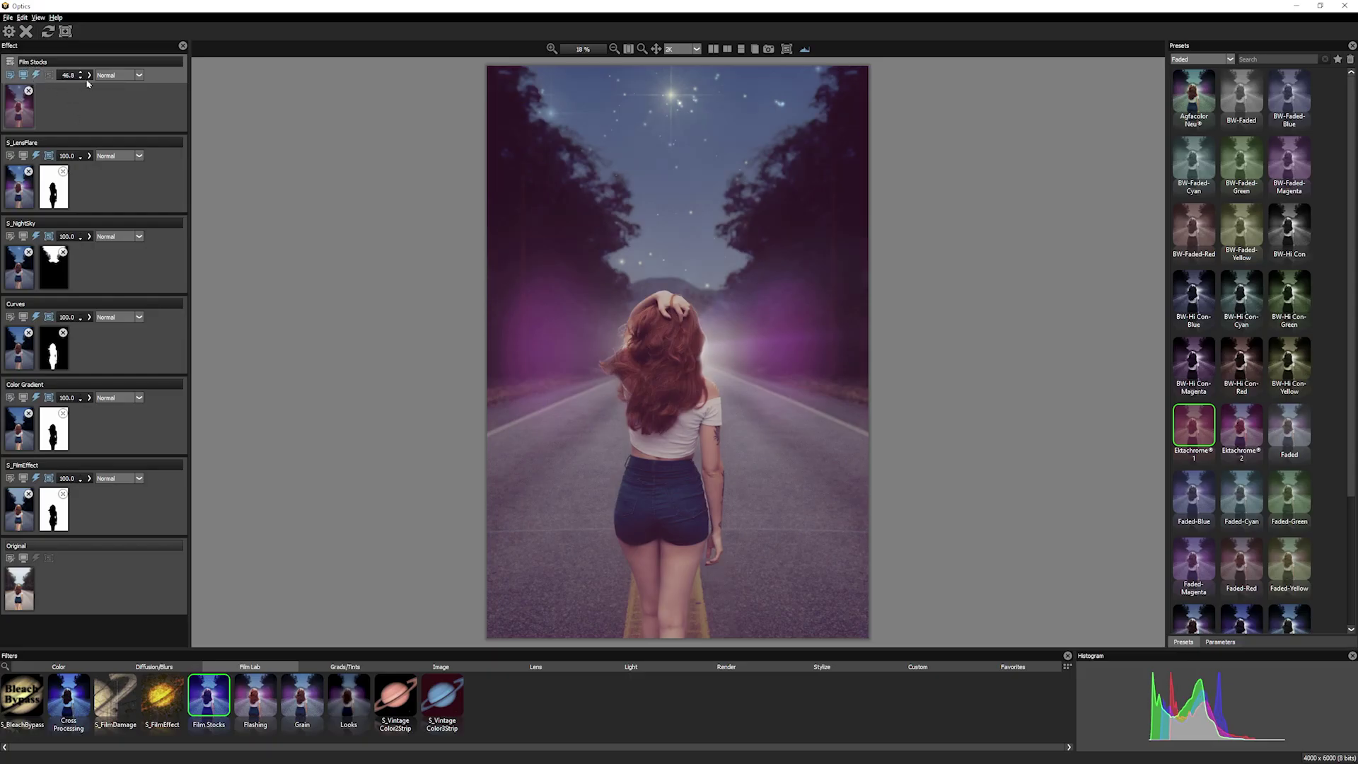
pyautogui.click(90, 76)
pyautogui.click(60, 75)
pyautogui.write('5')
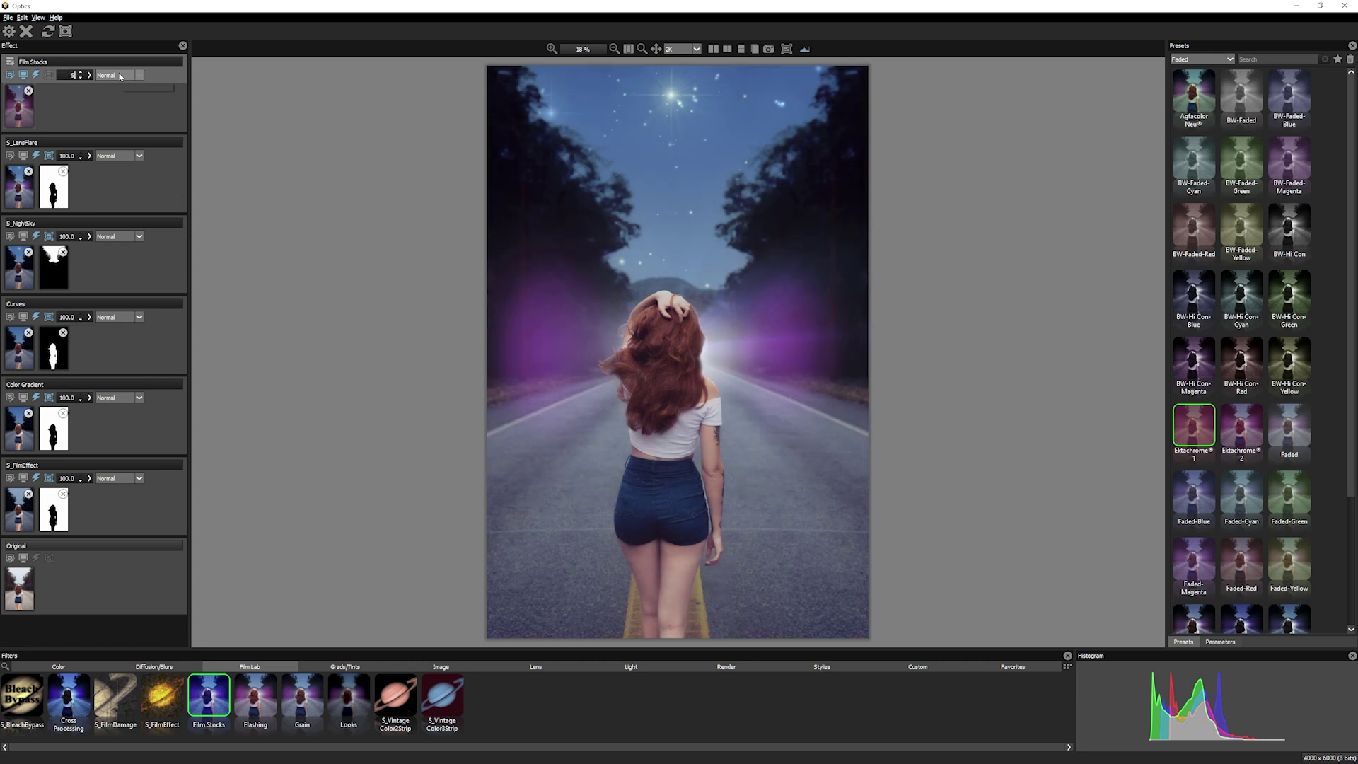
pyautogui.write('0.0')
pyautogui.press('Return')
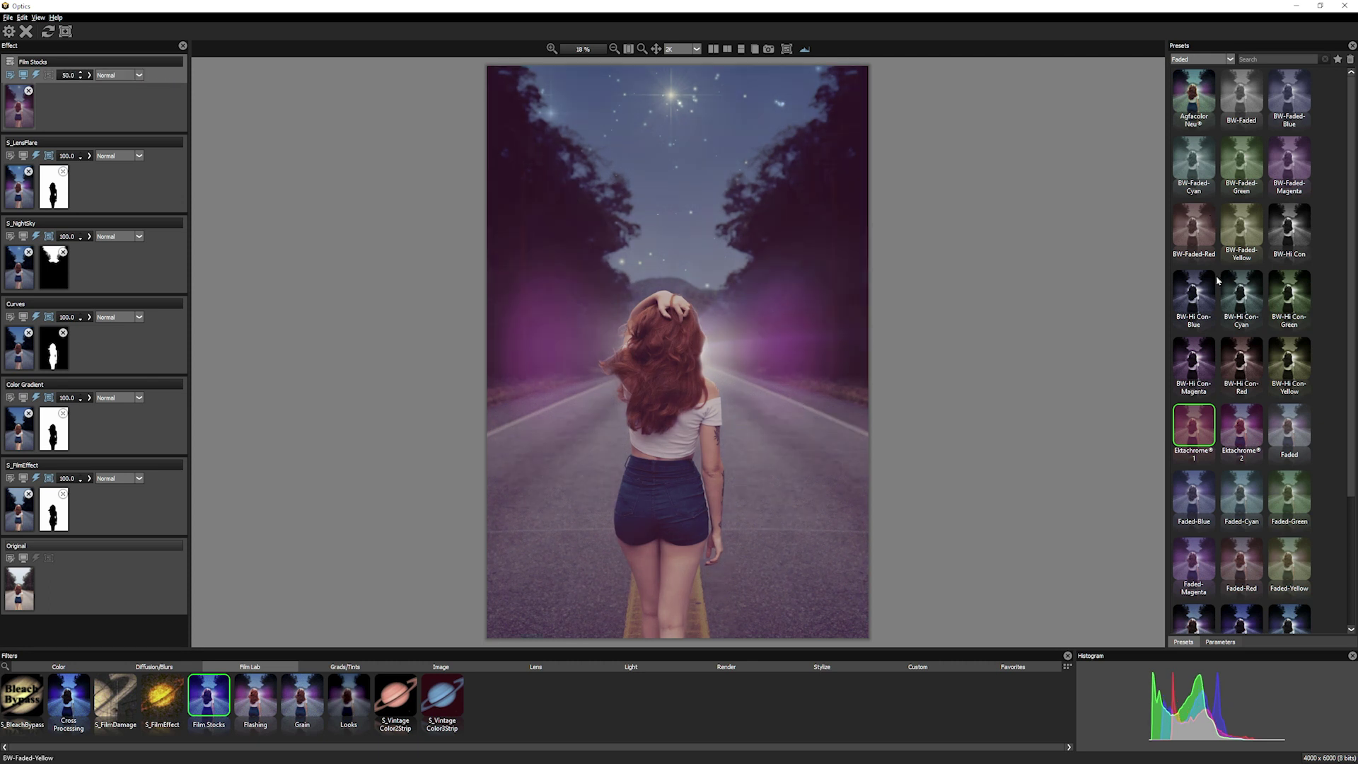
# Preview Motion Picture Films presets and mark Eastman EXR 100T as a favourite
pyautogui.click(1205, 61)
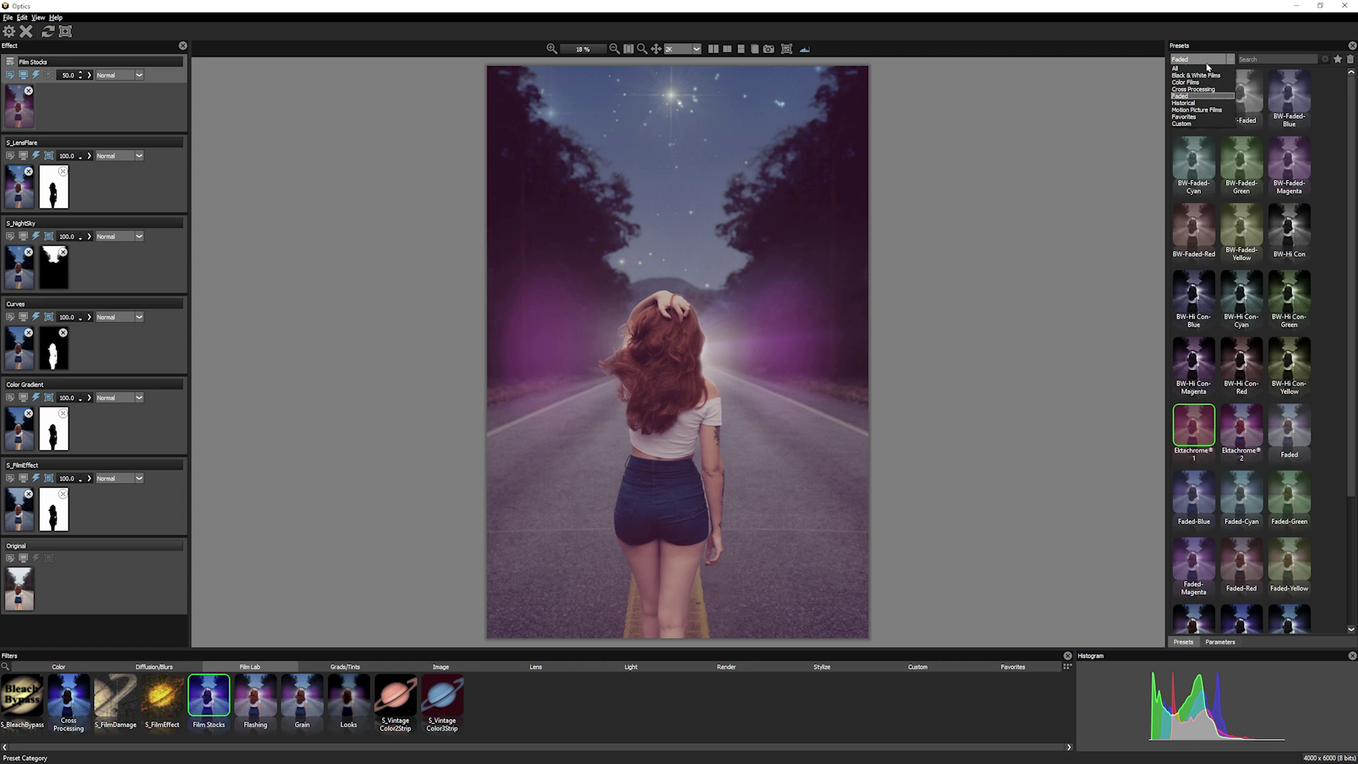
pyautogui.click(1199, 110)
pyautogui.click(1194, 159)
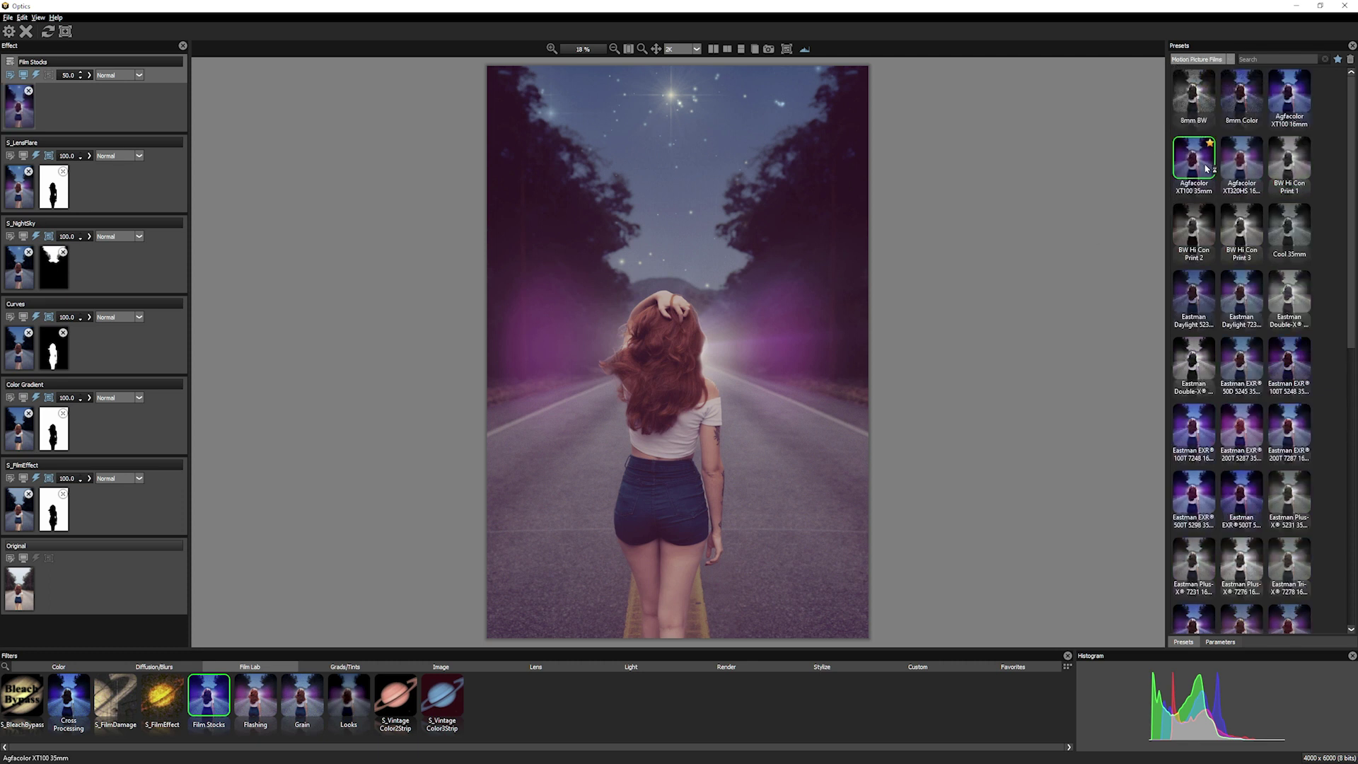
pyautogui.click(1241, 160)
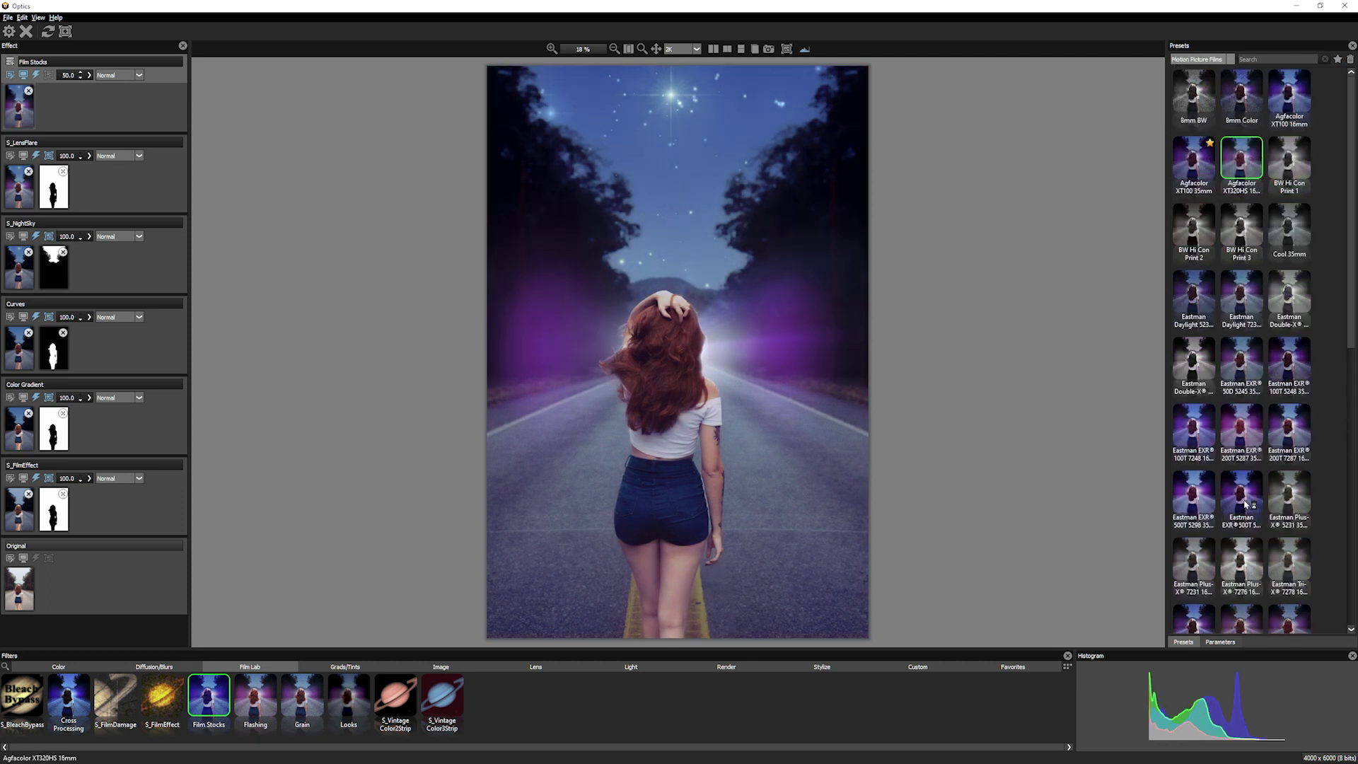
pyautogui.click(1279, 386)
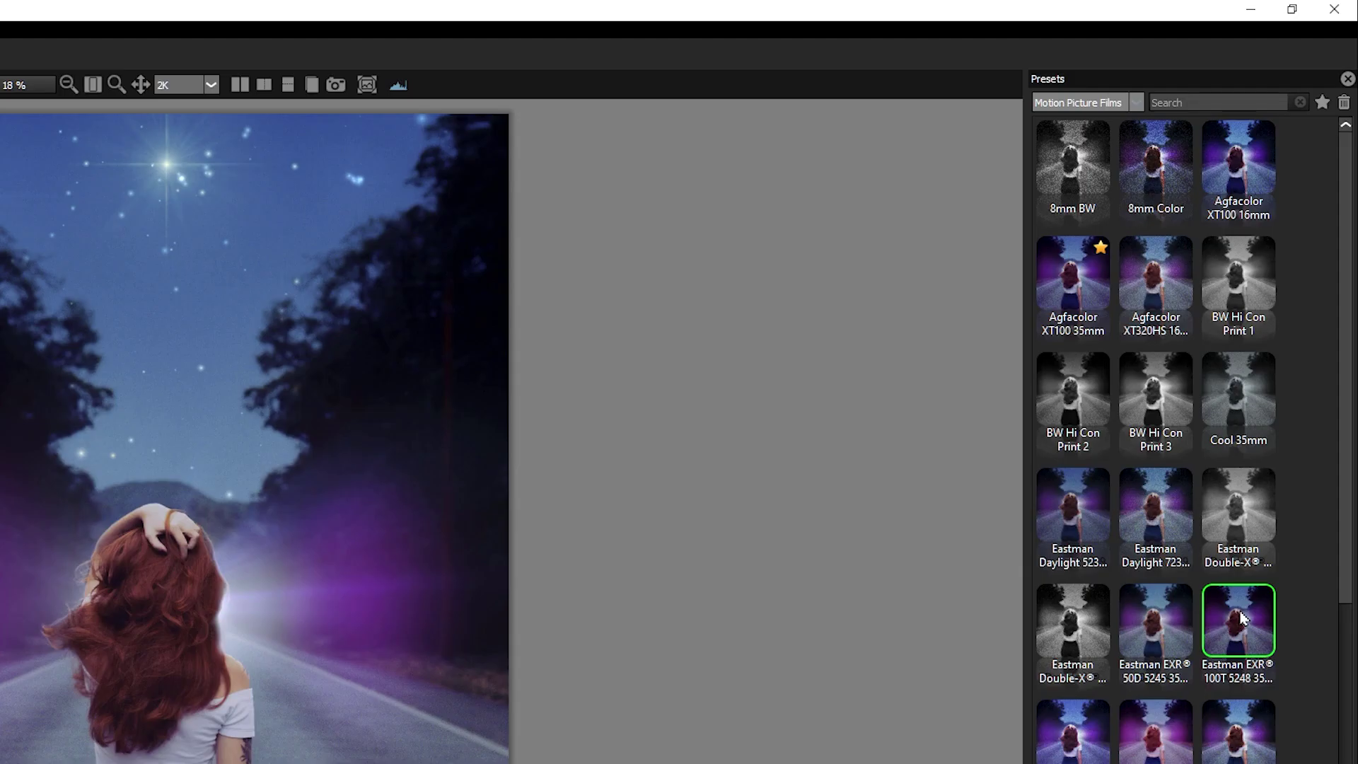
pyautogui.click(1322, 103)
# From Favorites, try Kodak 200 Gold and Agfacolor XT100 35mm, then apply Caseign Pigment
pyautogui.click(1115, 108)
pyautogui.click(1079, 202)
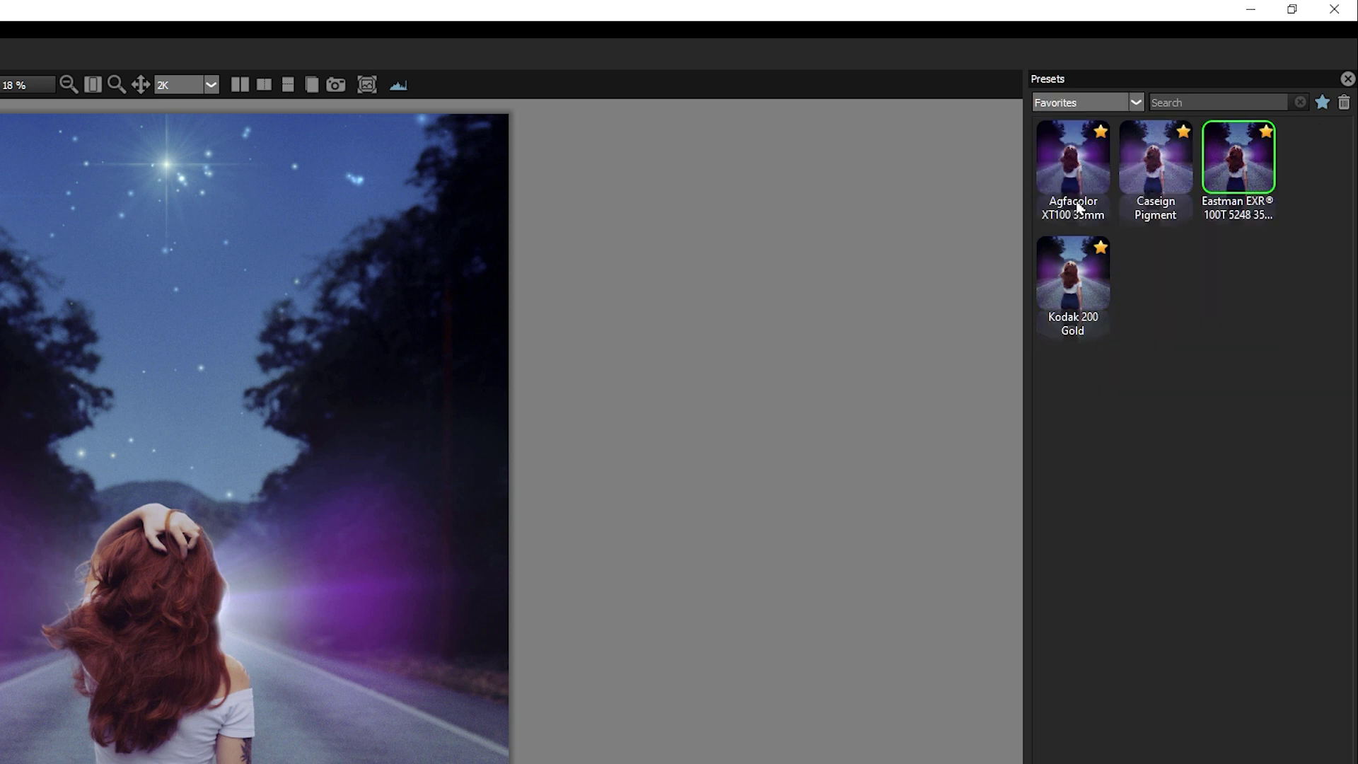
pyautogui.click(1075, 291)
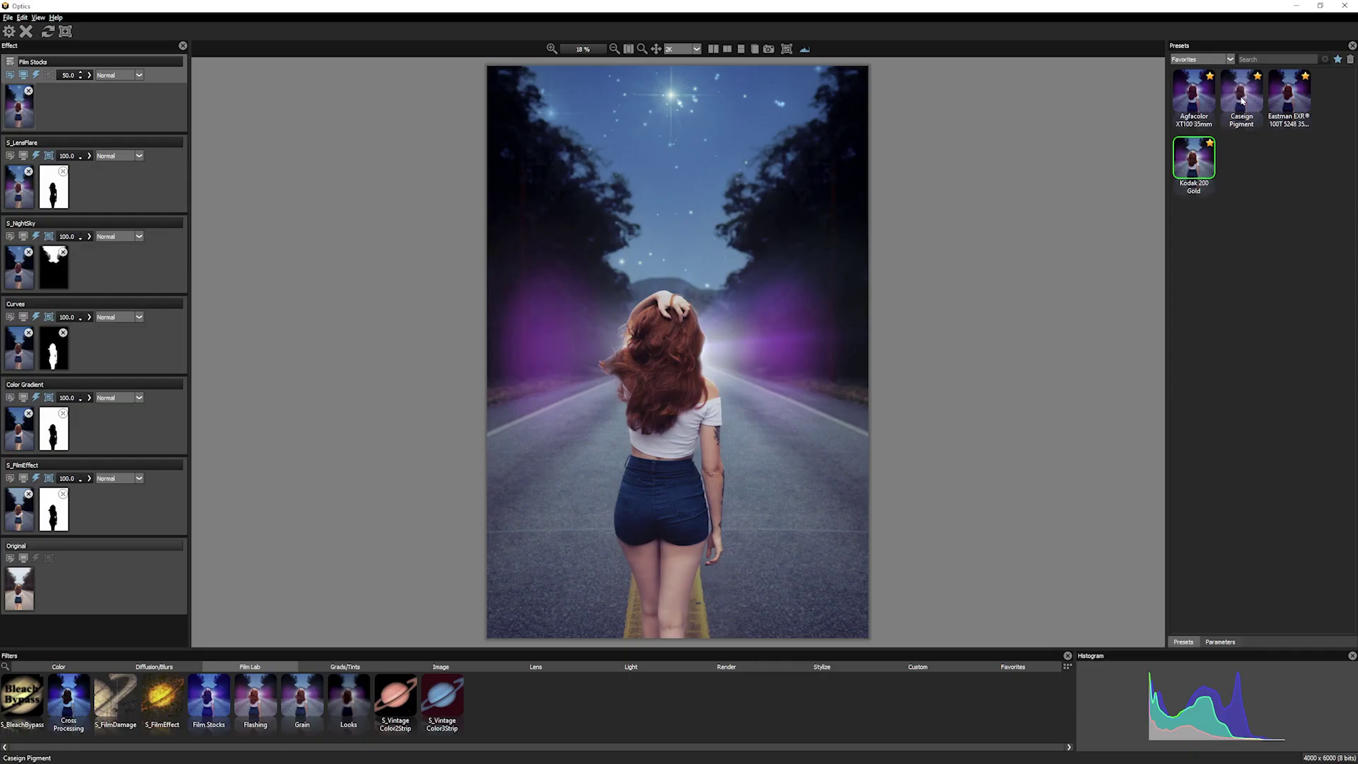
pyautogui.click(1241, 101)
pyautogui.click(1196, 103)
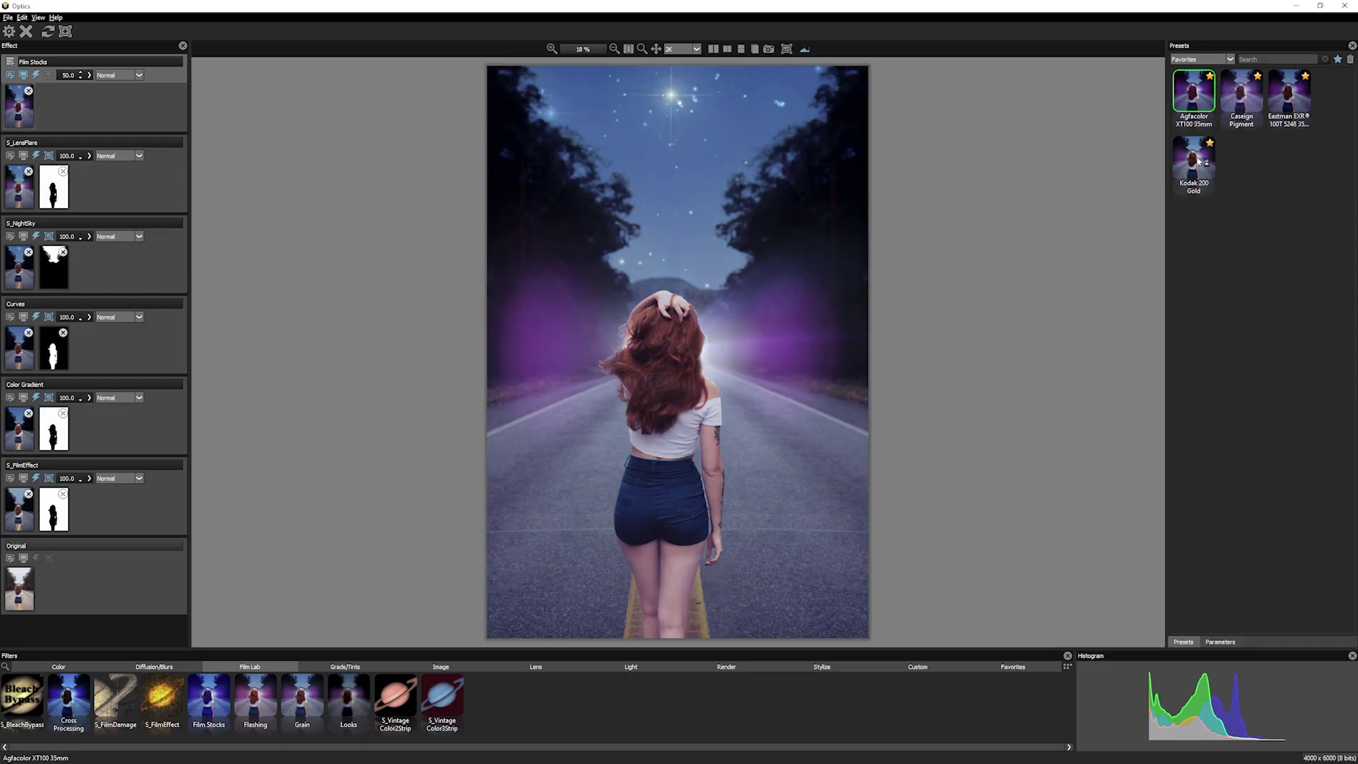
pyautogui.click(1241, 96)
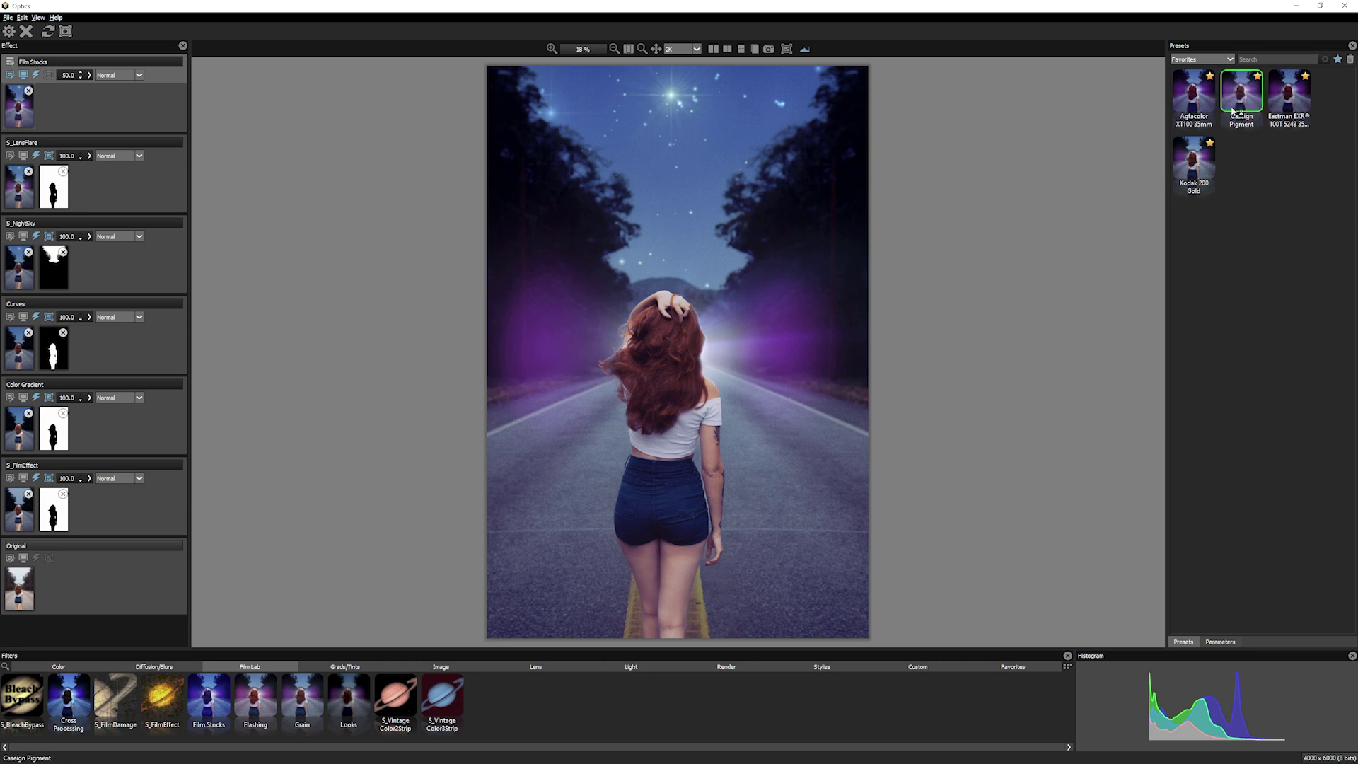
pyautogui.click(1220, 641)
# Pull the Film Response curve down to darken midtones and raise Vignette Opacity to about 86
pyautogui.moveTo(1301, 220); pyautogui.dragTo(1304, 237)
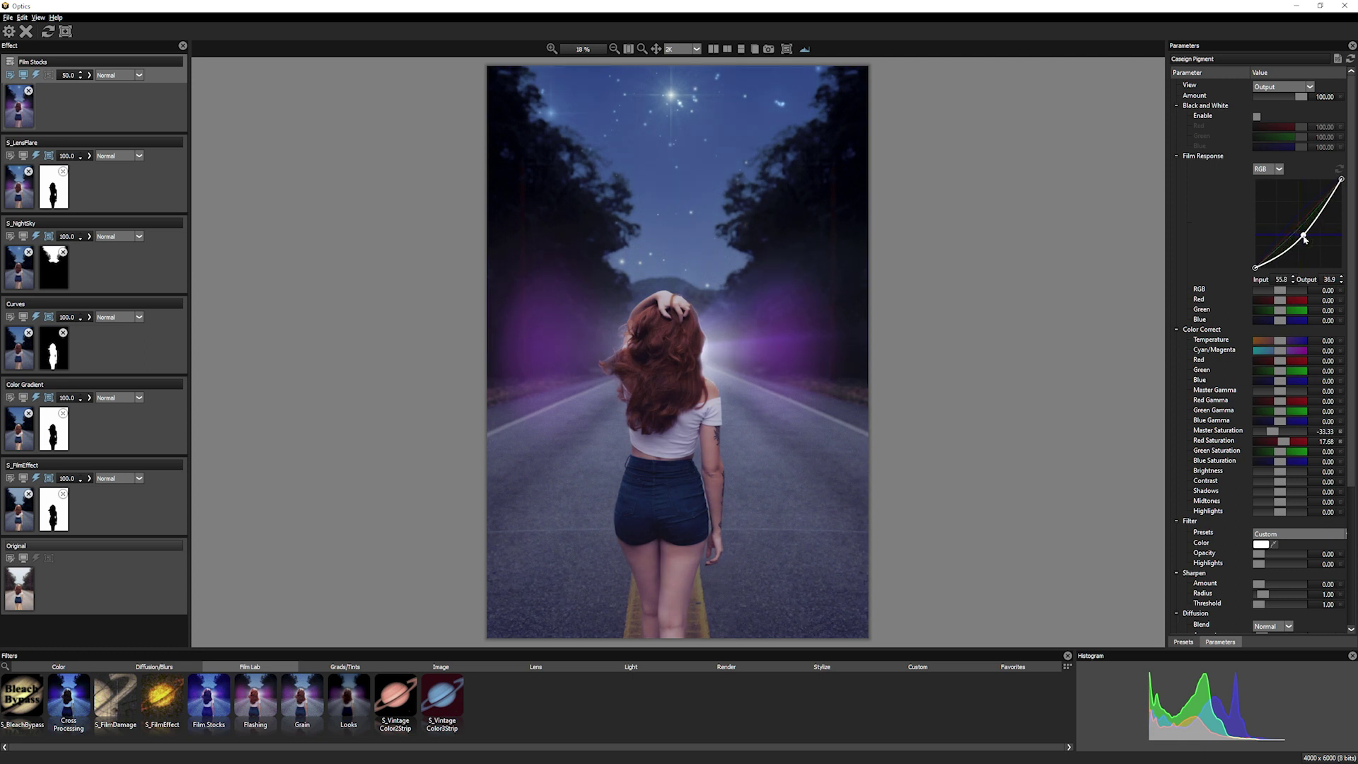
pyautogui.scroll(-2, 1192, 283)
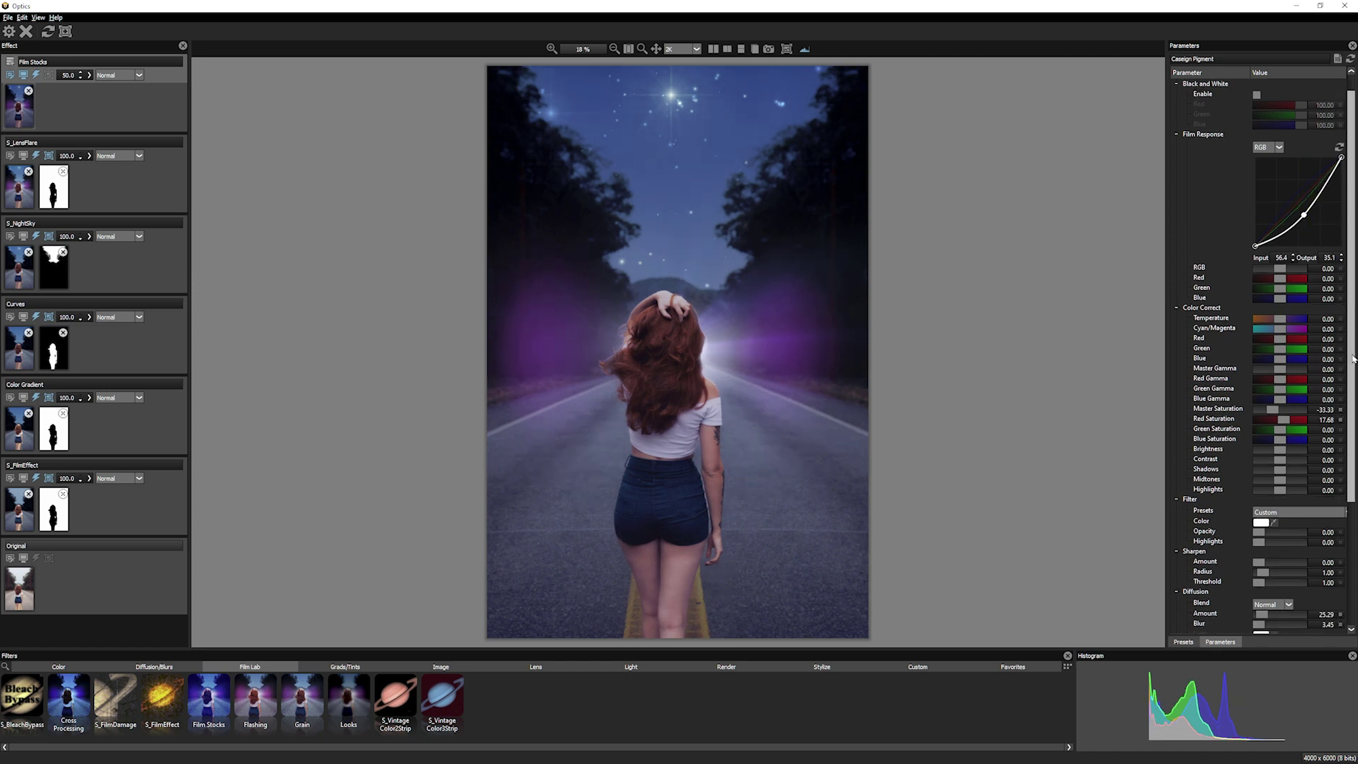
pyautogui.scroll(-3, 1192, 283)
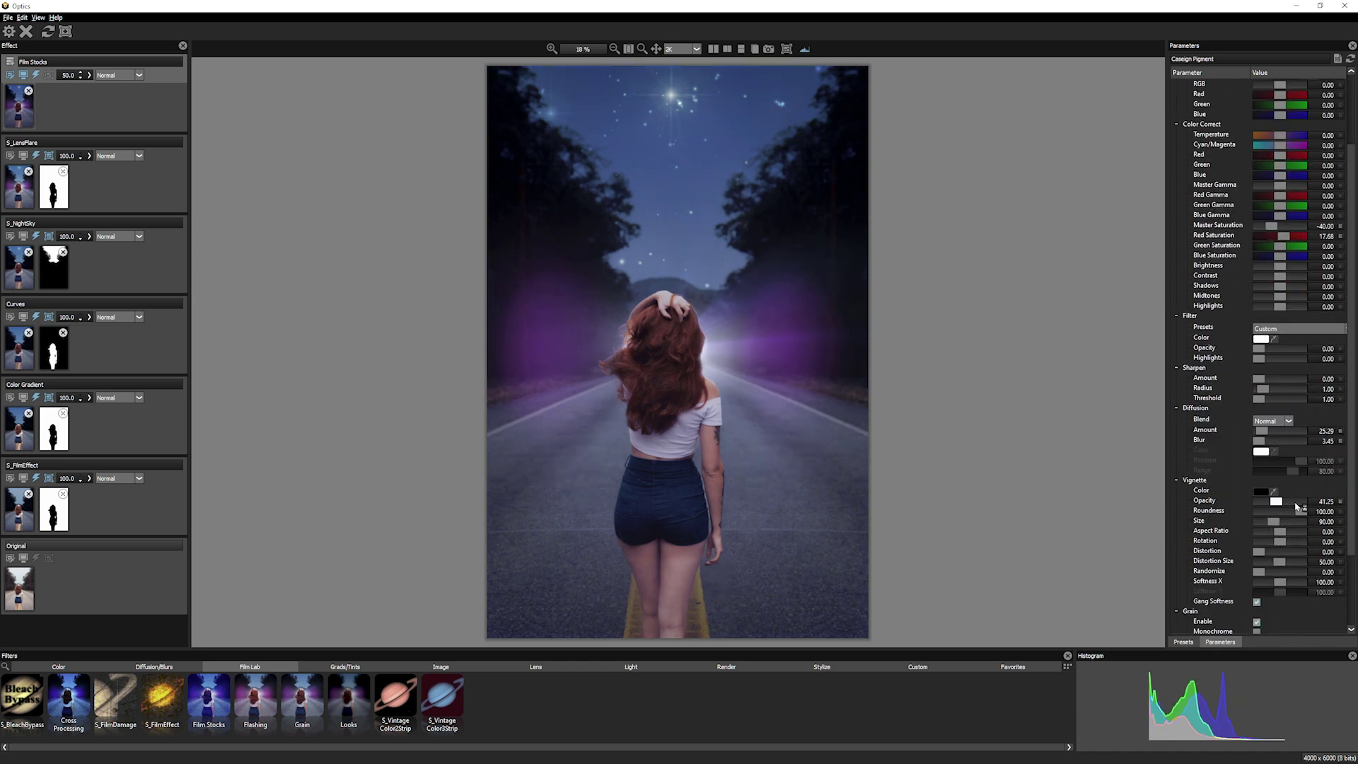
pyautogui.moveTo(1258, 501); pyautogui.dragTo(1295, 503)
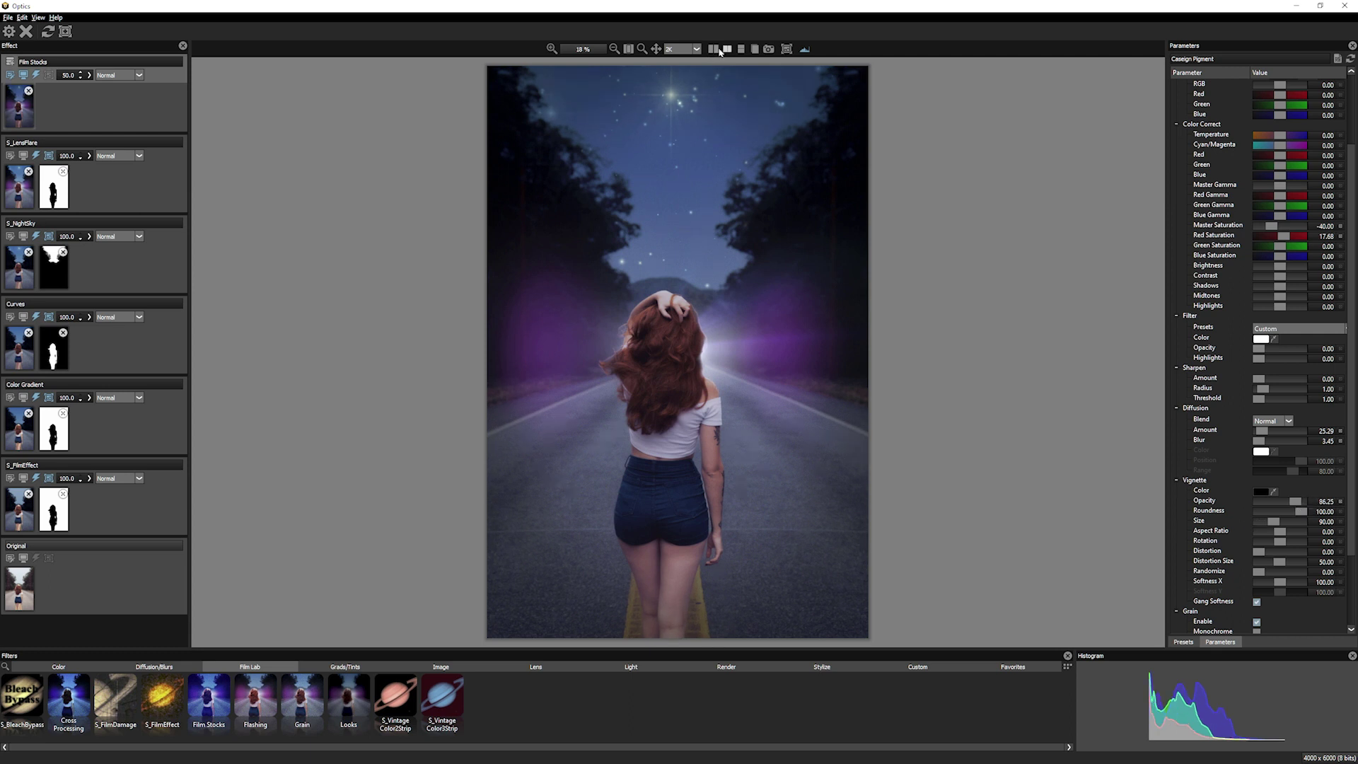
# Compare the graded image side by side with the original, then return to single view
pyautogui.click(713, 49)
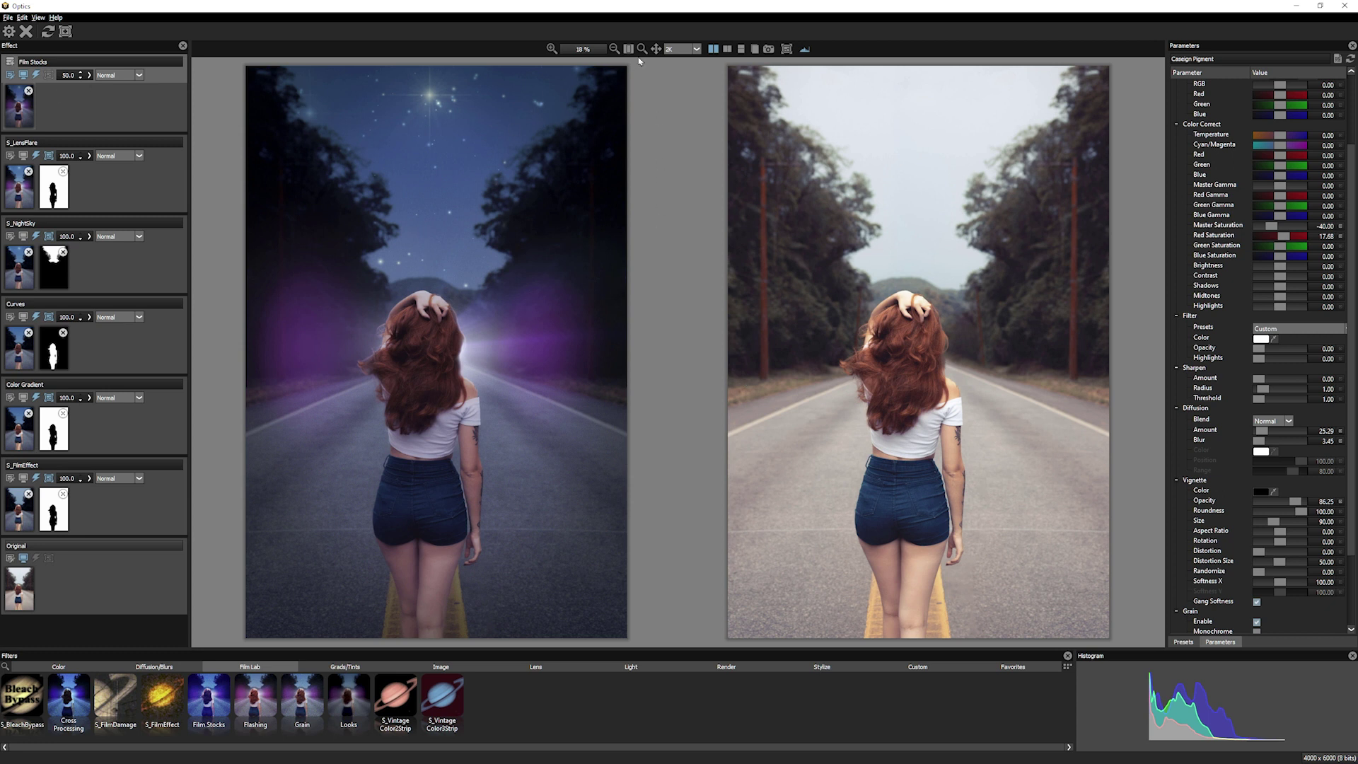
pyautogui.click(713, 49)
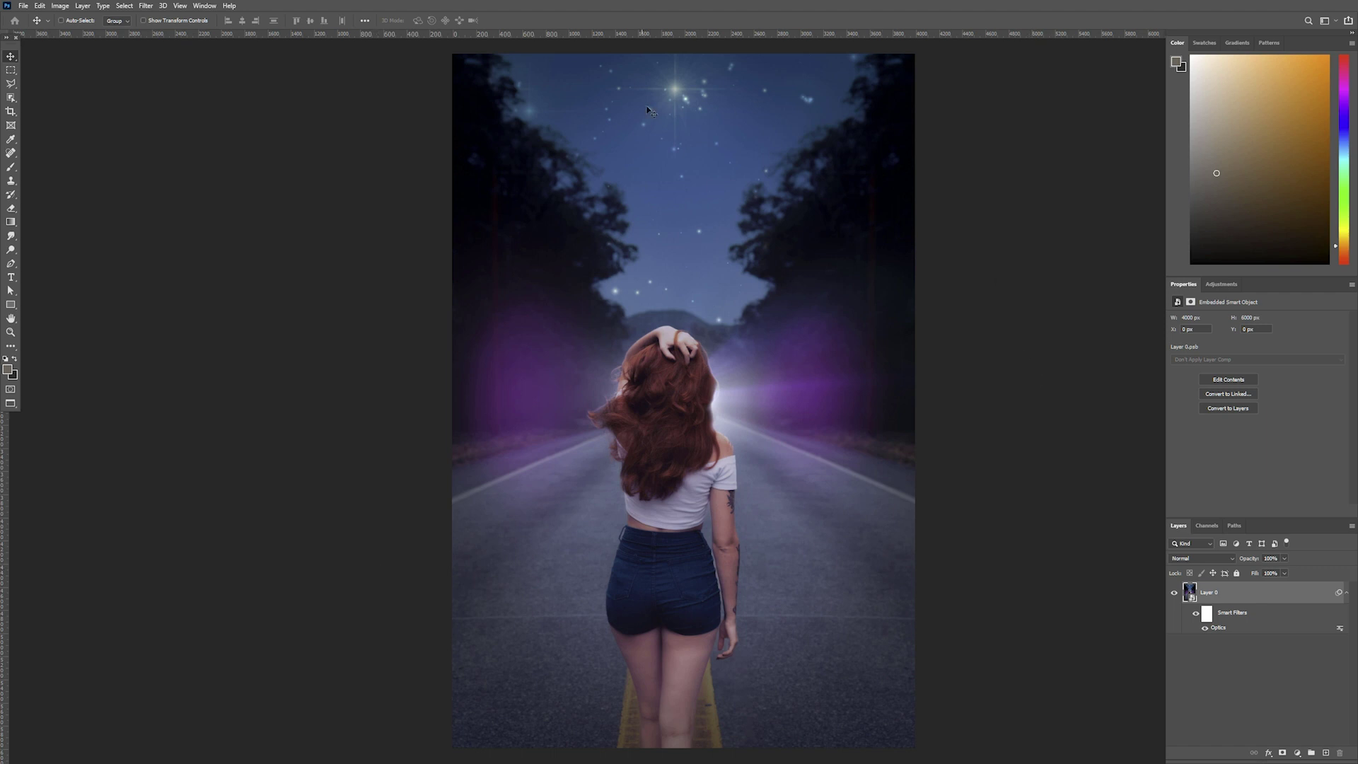
# Reopen the Optics filter and set S_NightSky to the Sagittarius preset with longitude -26.25
pyautogui.doubleClick(1229, 632)
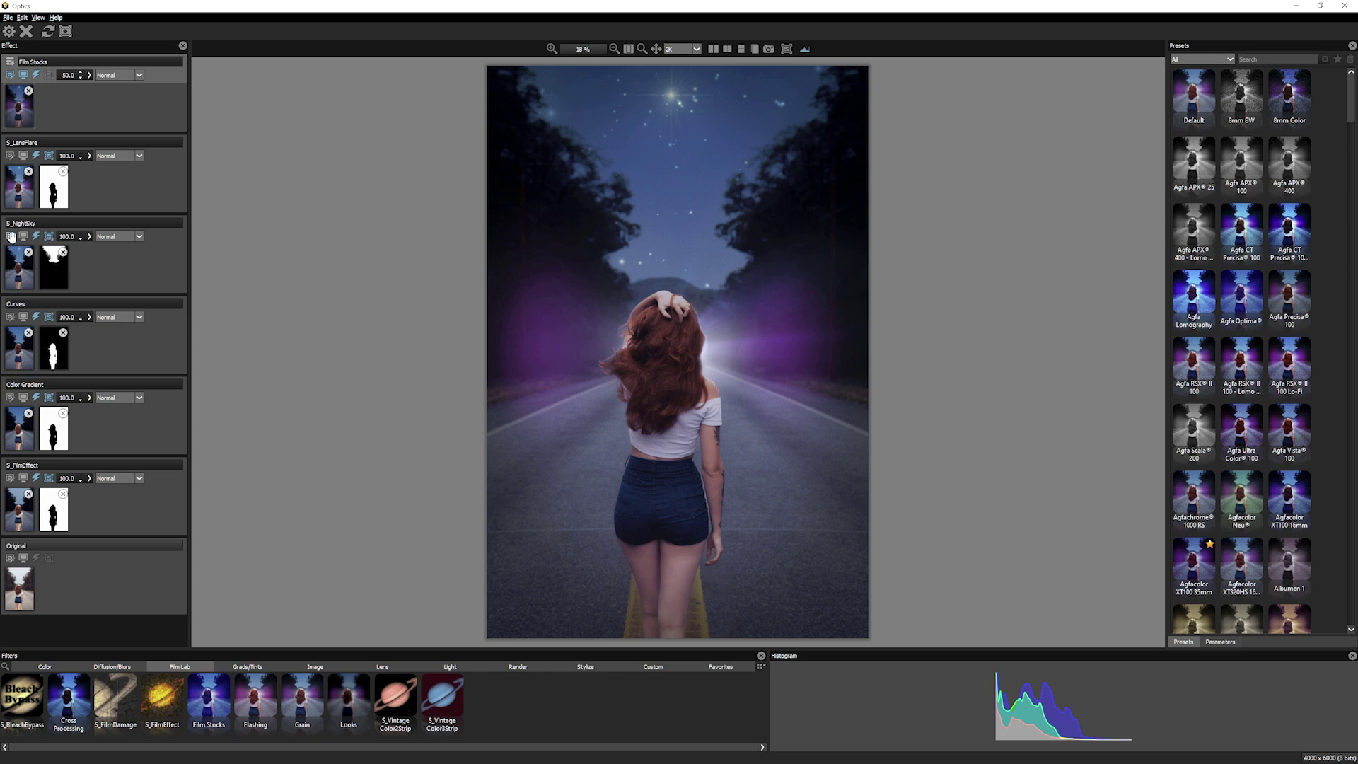
pyautogui.click(10, 236)
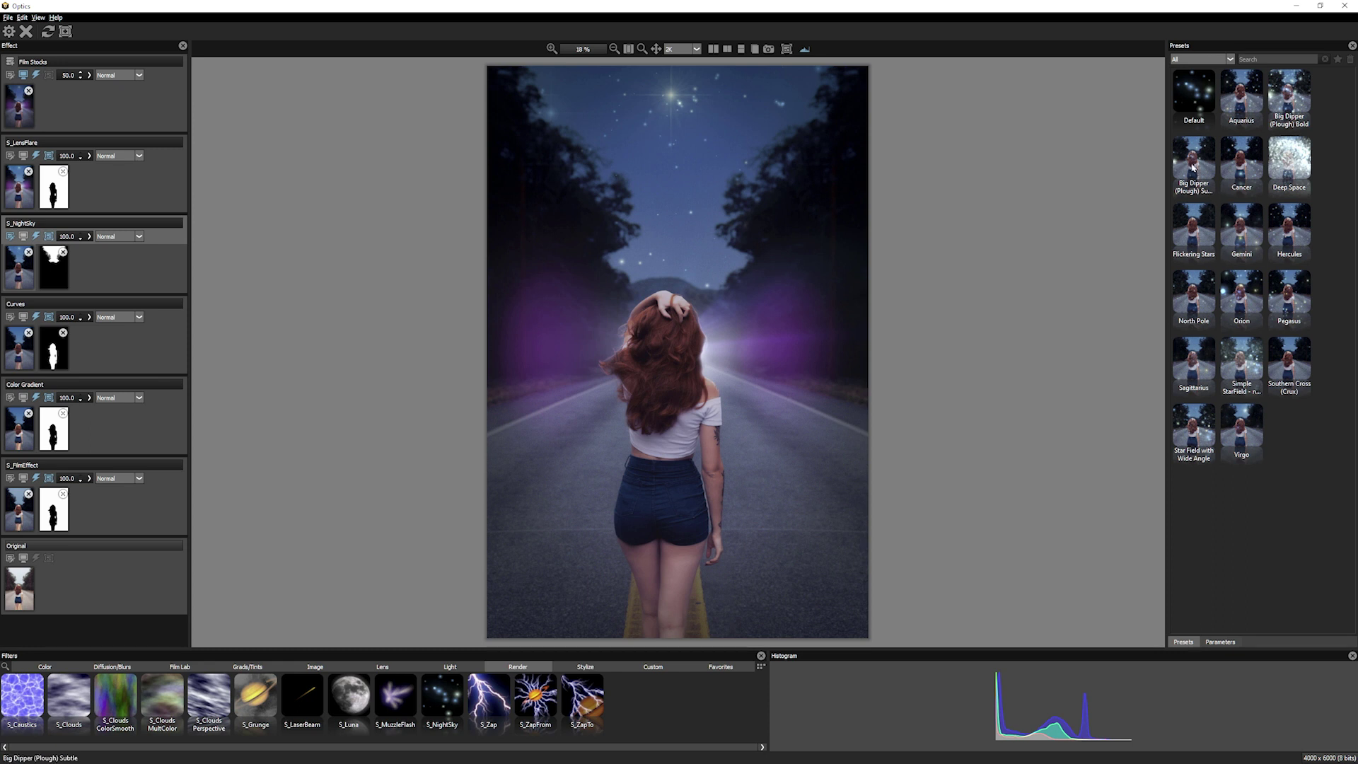
pyautogui.click(1199, 362)
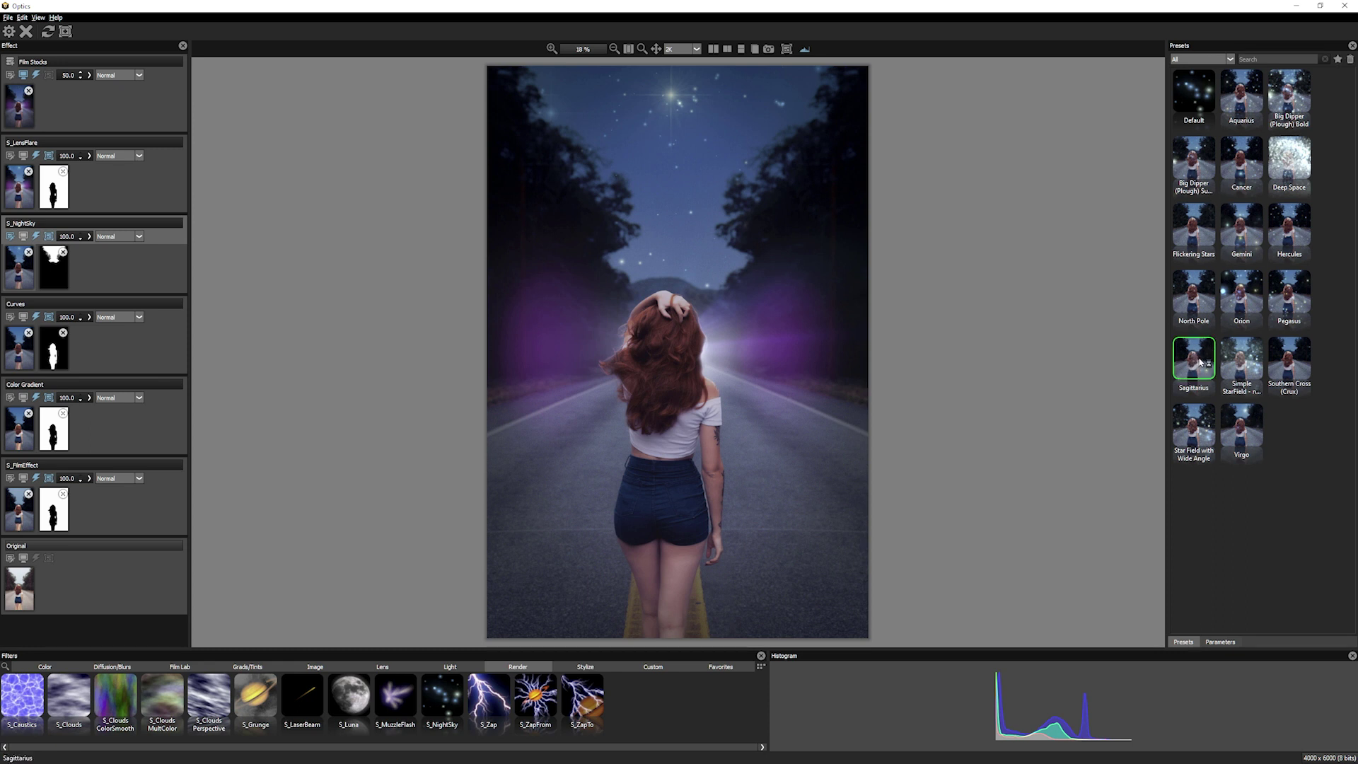
pyautogui.click(1218, 636)
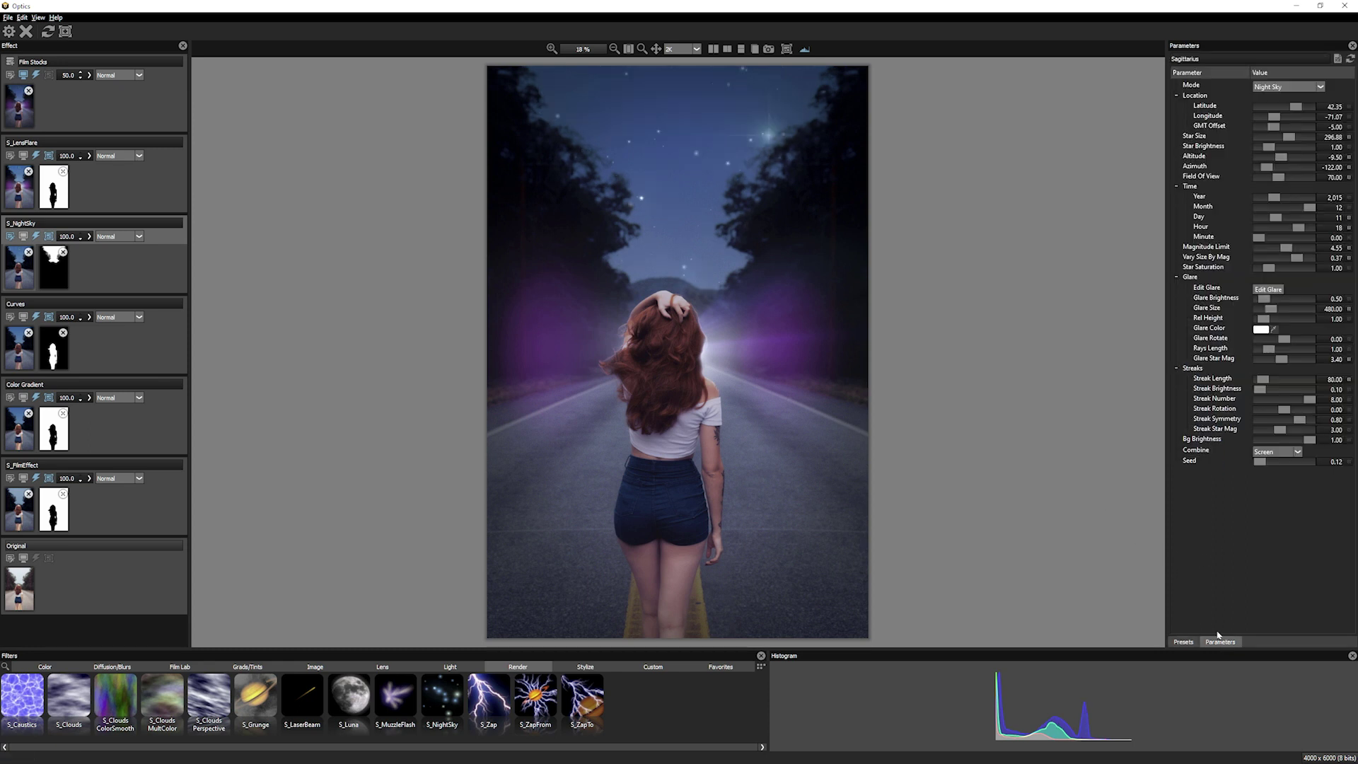
pyautogui.moveTo(1274, 116); pyautogui.dragTo(1280, 117)
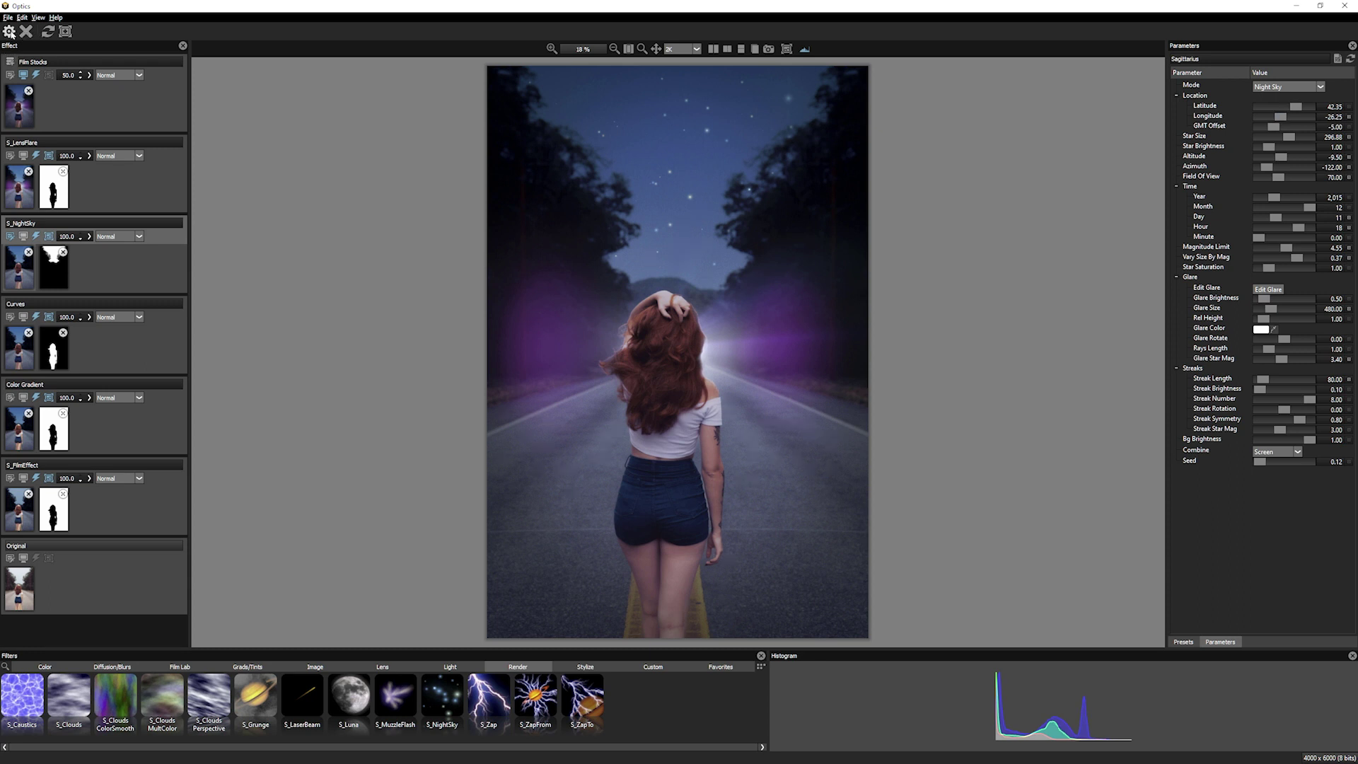
pyautogui.click(9, 31)
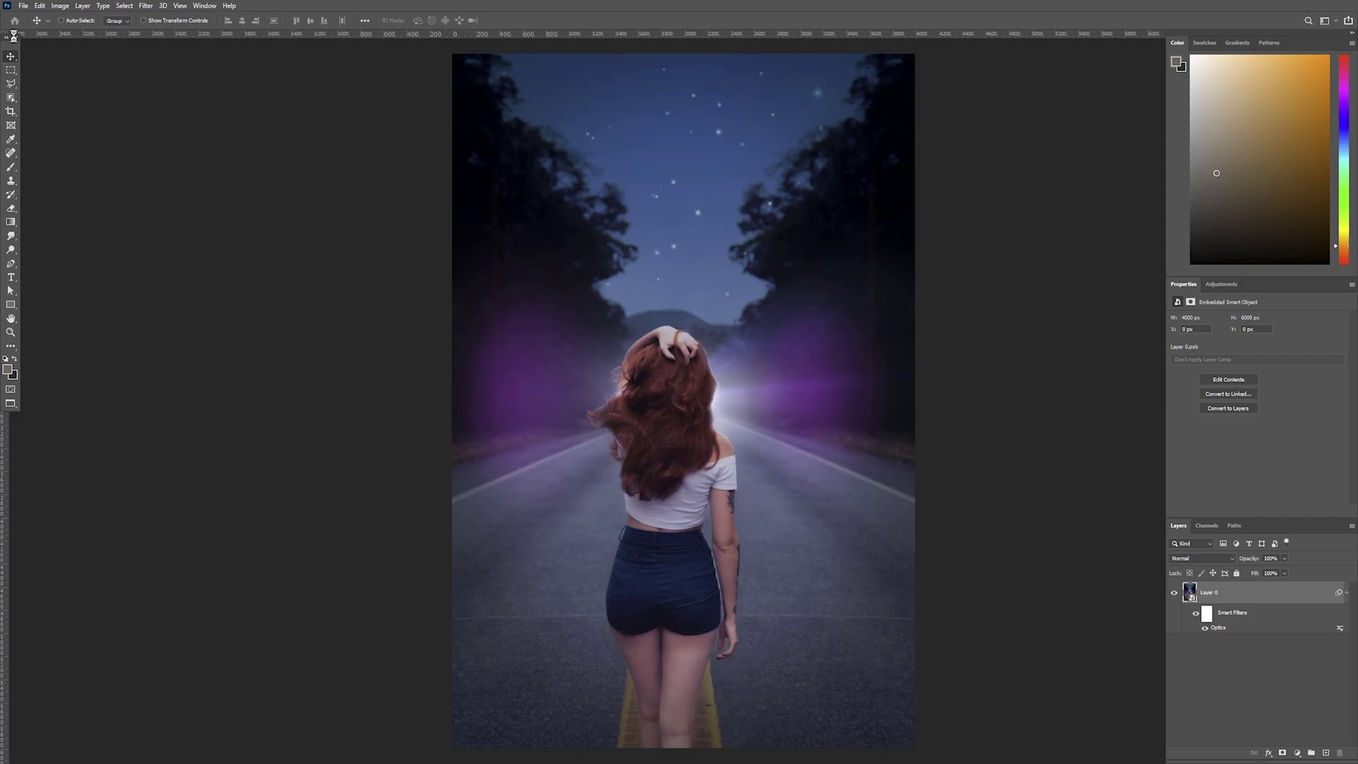